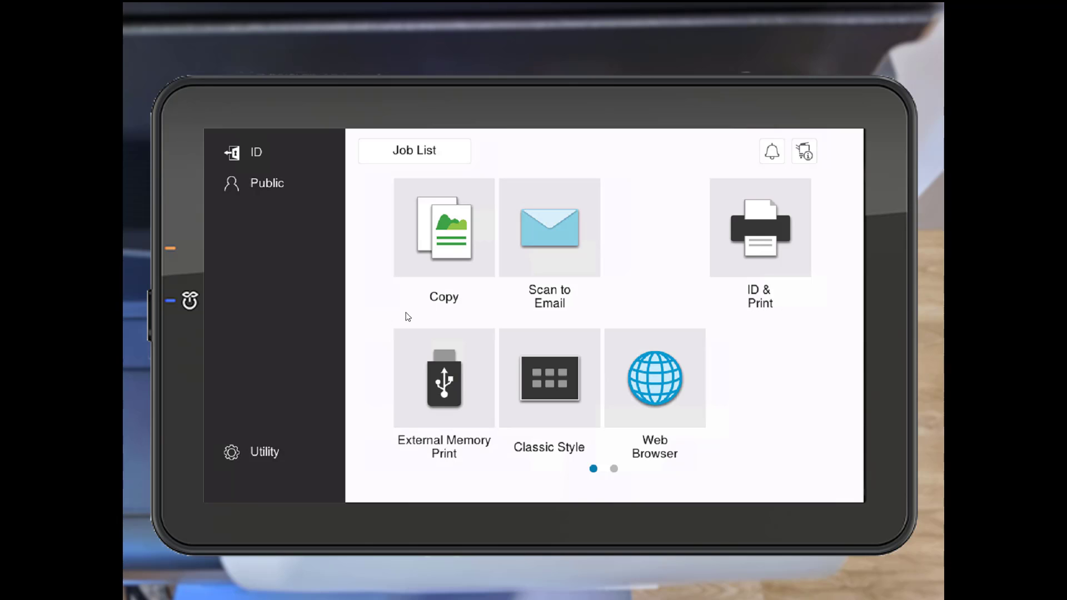
# Swipe to home page 2 showing the Paper, Scan to Box, Scan (Folder) and APP tiles.
pyautogui.moveTo(529, 365); pyautogui.dragTo(325, 353)
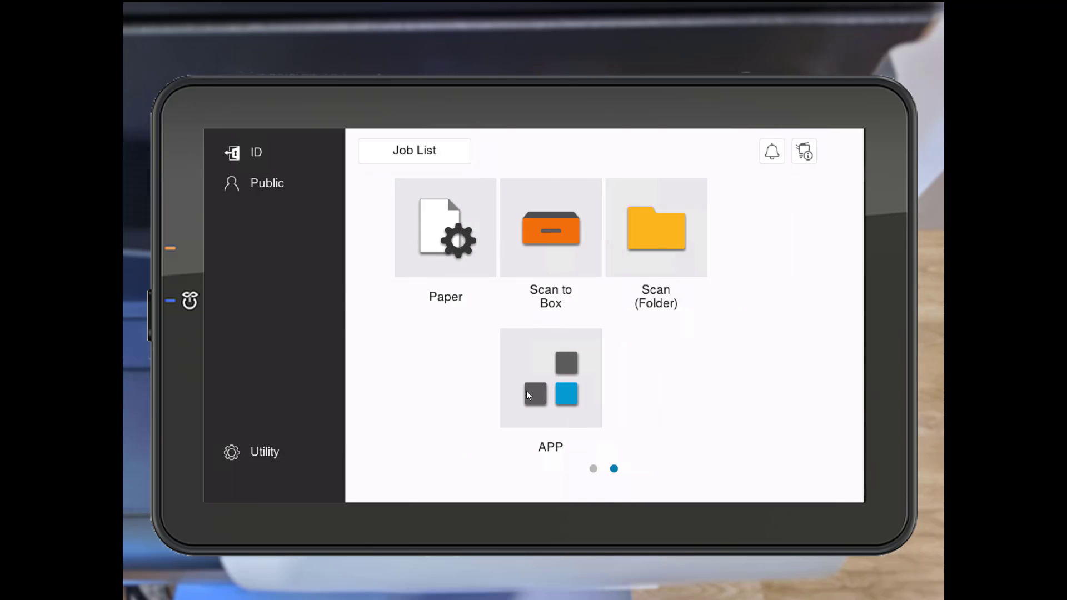
# Launch the ECM app and enter the account's user name on the on-screen keyboard.
pyautogui.click(526, 392)
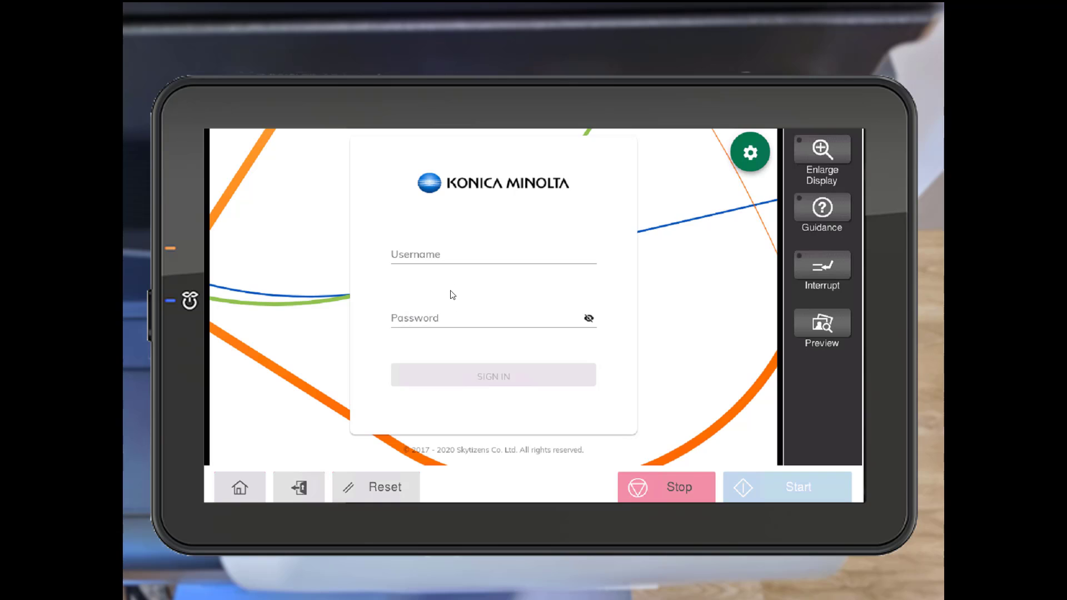
pyautogui.click(460, 253)
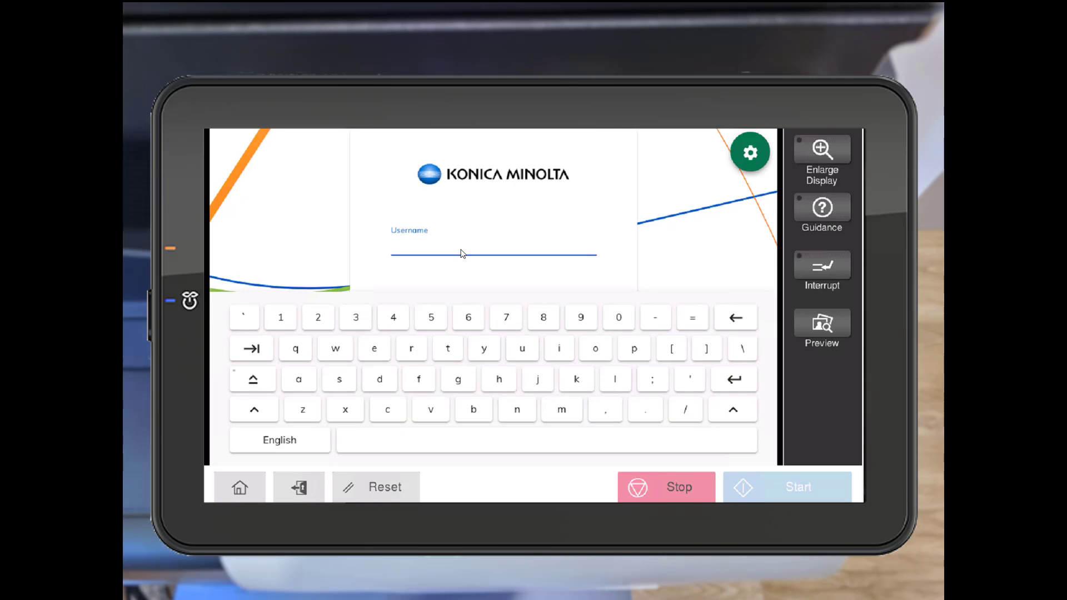
pyautogui.click(340, 379)
pyautogui.click(577, 379)
pyautogui.click(484, 348)
pyautogui.click(448, 349)
pyautogui.click(559, 349)
pyautogui.click(303, 409)
pyautogui.click(374, 349)
pyautogui.click(518, 409)
pyautogui.click(340, 379)
pyautogui.click(453, 279)
# Enter the account password, sign in to ECM, then return to the printer home screen.
pyautogui.click(424, 319)
pyautogui.click(280, 317)
pyautogui.click(317, 317)
pyautogui.click(356, 317)
pyautogui.click(669, 253)
pyautogui.click(480, 377)
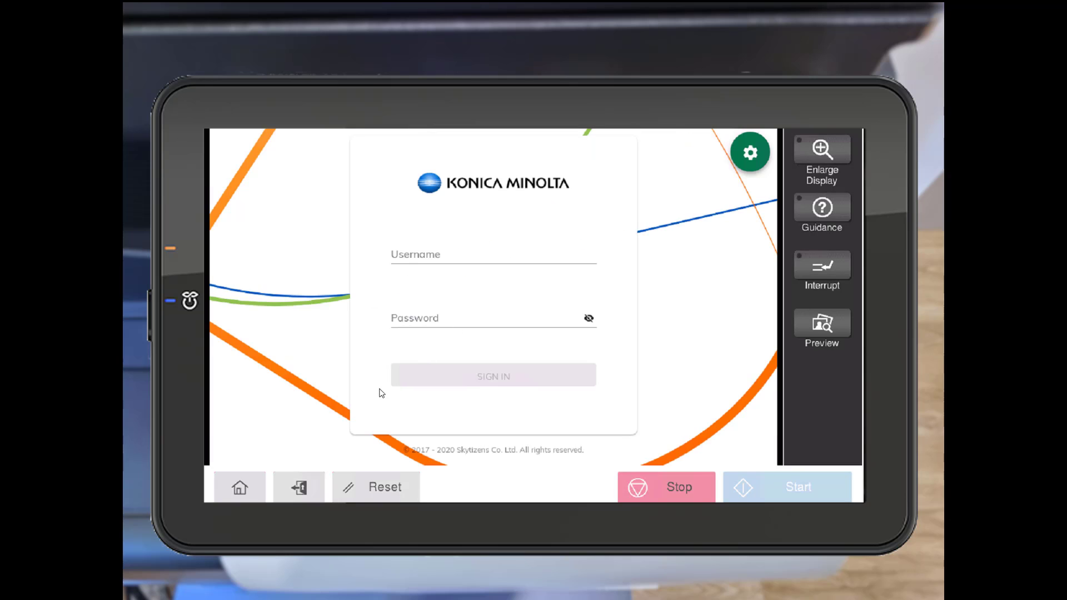
pyautogui.click(236, 490)
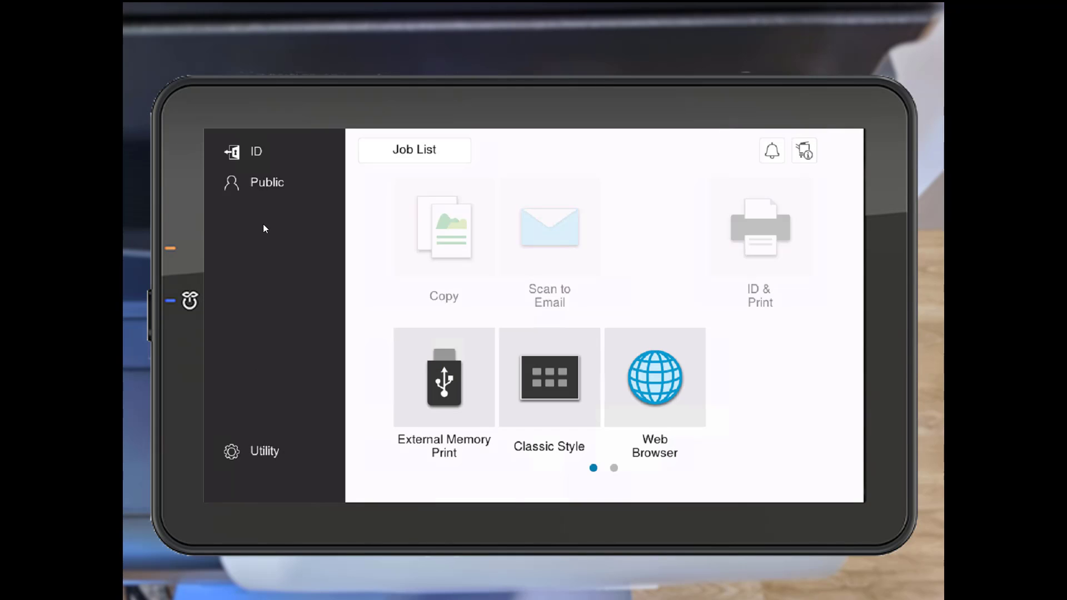
# Open the printer login, set authentication to ID & PW, and enter the user name.
pyautogui.click(265, 155)
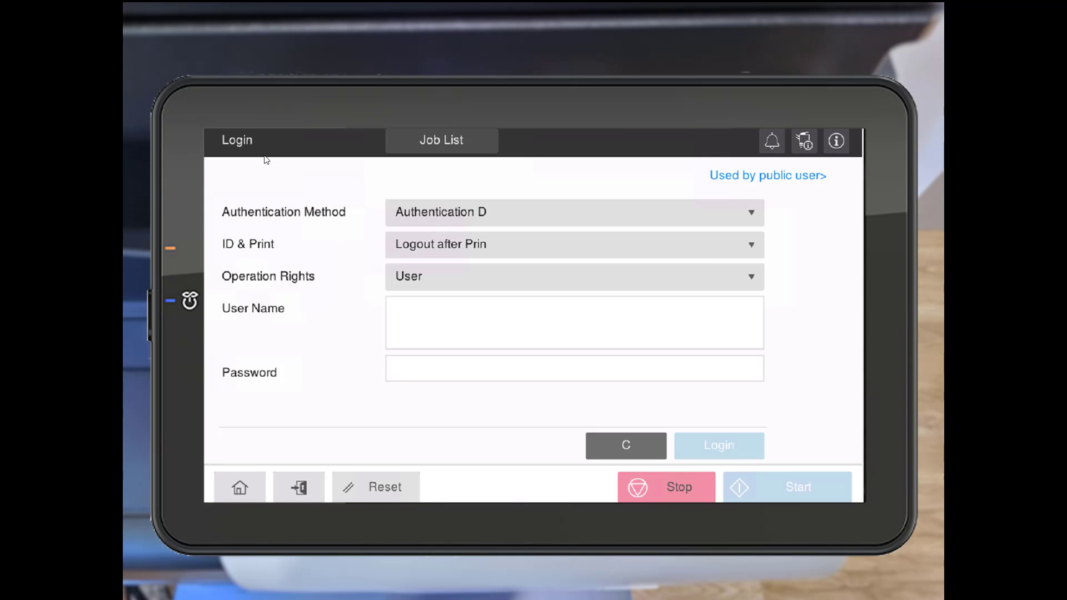
pyautogui.click(415, 224)
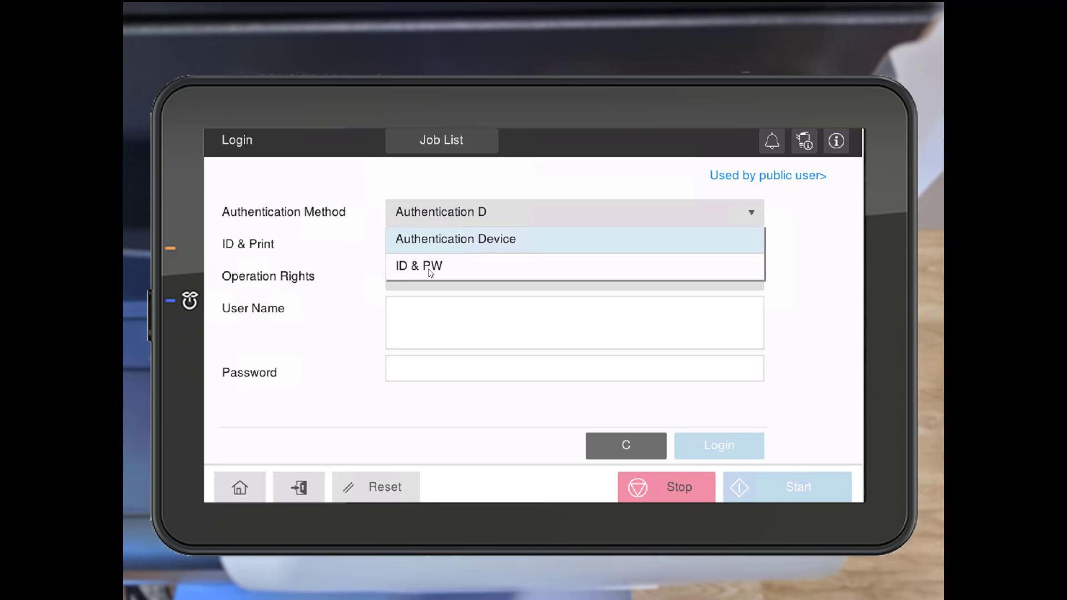
pyautogui.click(430, 268)
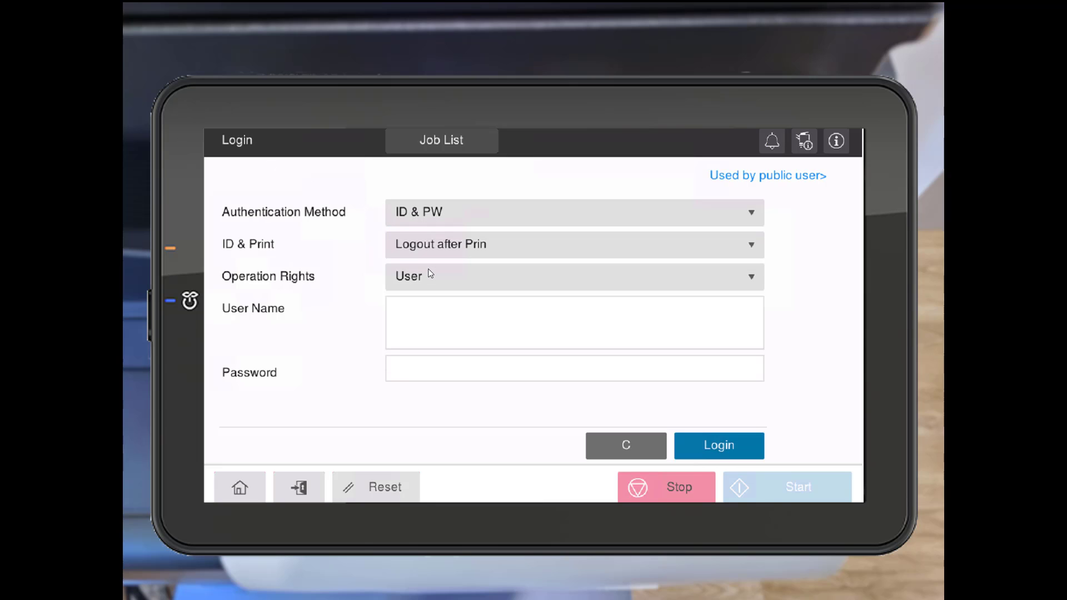
pyautogui.click(453, 328)
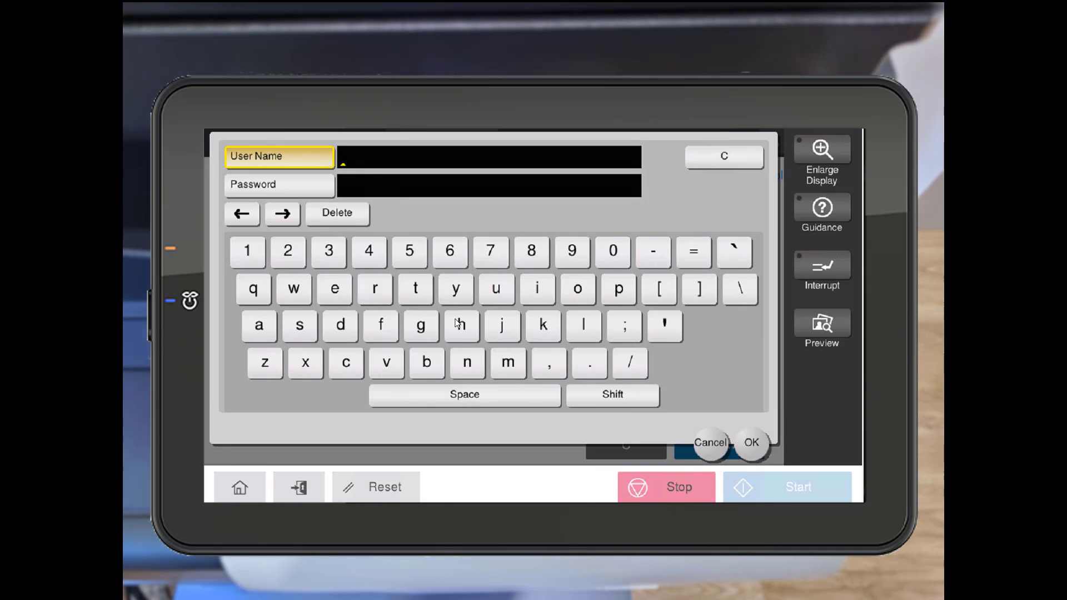
pyautogui.click(308, 327)
pyautogui.click(543, 327)
pyautogui.click(456, 290)
pyautogui.click(415, 290)
pyautogui.click(537, 290)
pyautogui.click(267, 363)
pyautogui.click(325, 291)
pyautogui.click(467, 364)
pyautogui.click(309, 329)
# Enter the account password, confirm with OK, and log in to the printer.
pyautogui.click(279, 185)
pyautogui.click(257, 257)
pyautogui.click(292, 257)
pyautogui.click(332, 257)
pyautogui.click(750, 443)
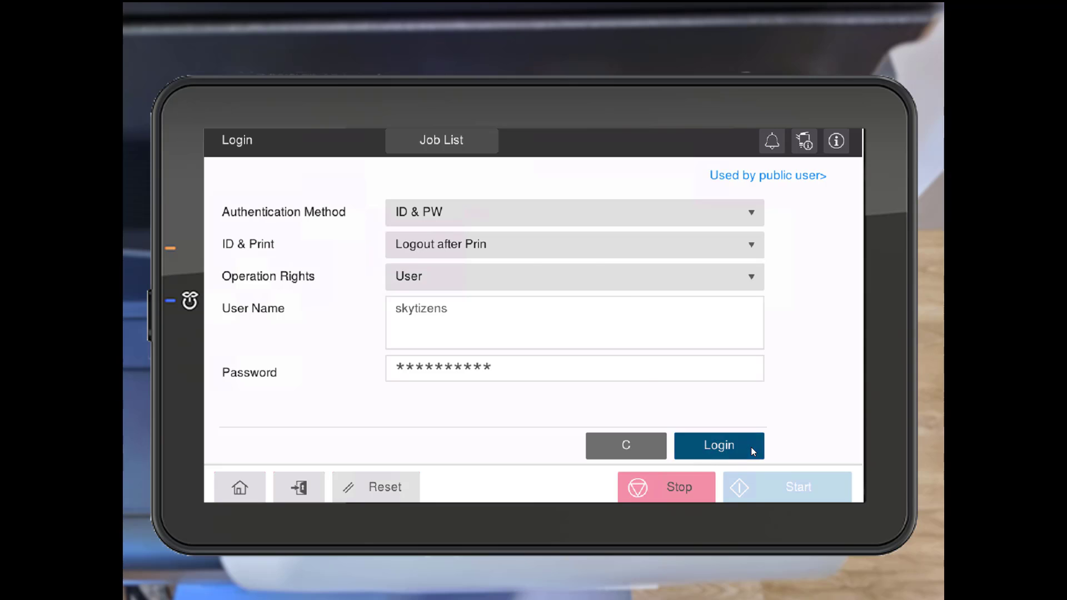
pyautogui.click(752, 447)
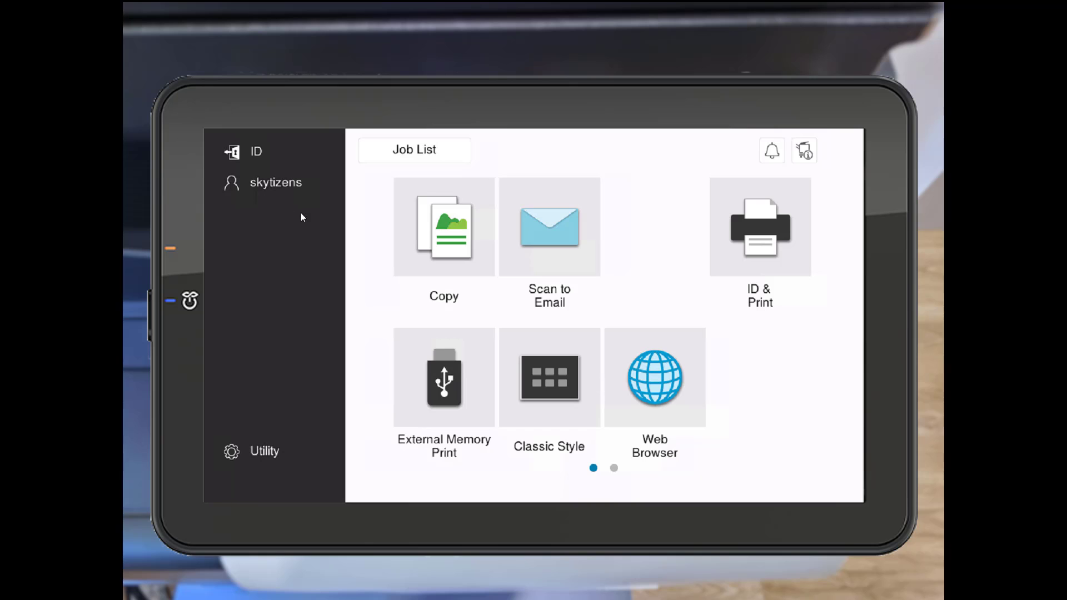
# Launch ECM from home page 2, back out of admin settings, and sign in with SSO.
pyautogui.moveTo(614, 311); pyautogui.dragTo(525, 363)
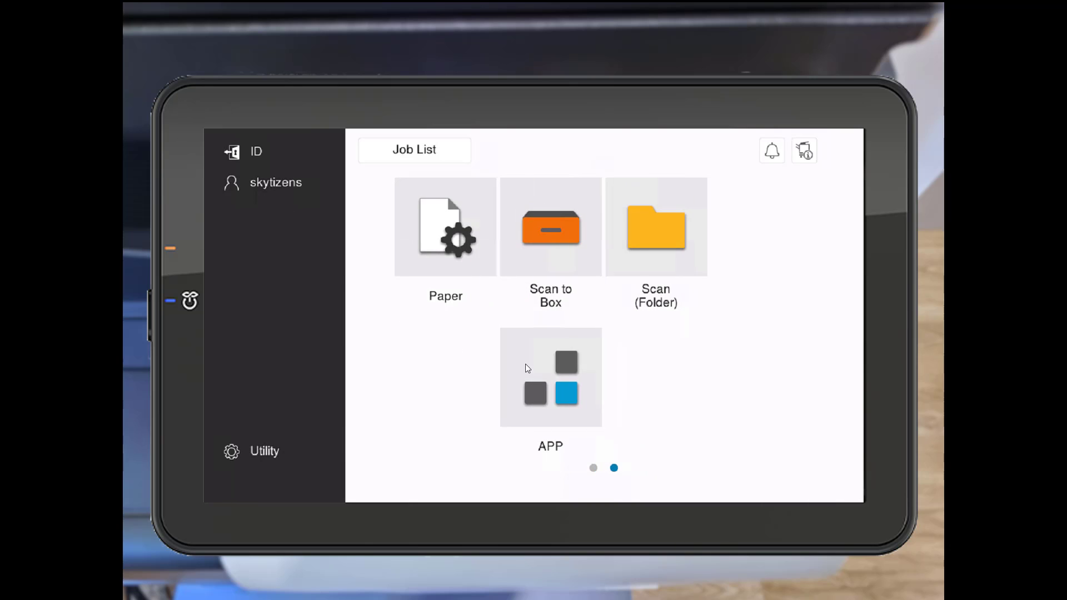
pyautogui.click(525, 364)
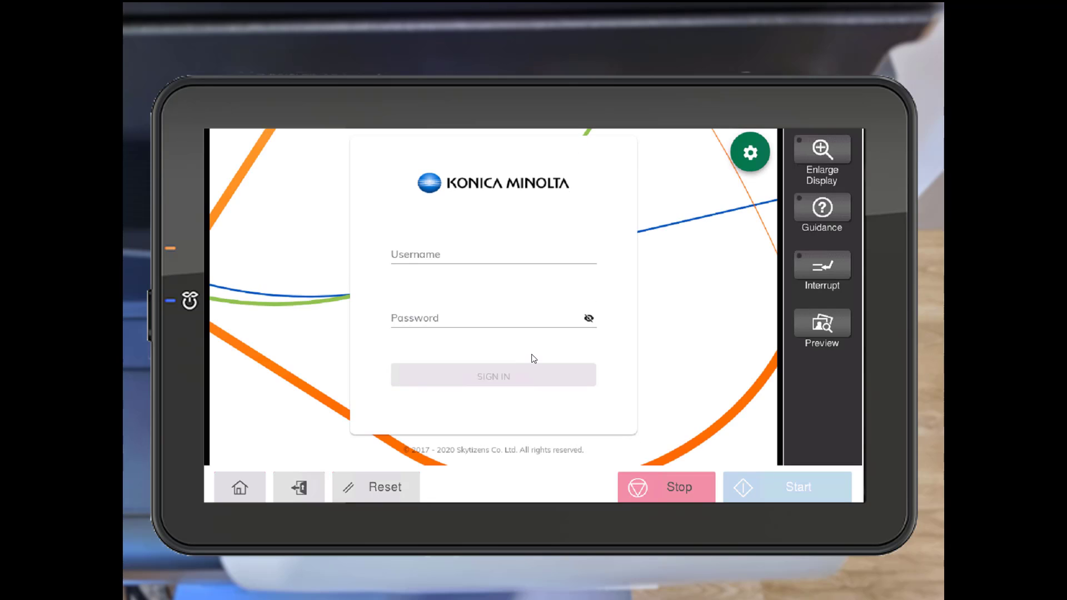
pyautogui.click(747, 168)
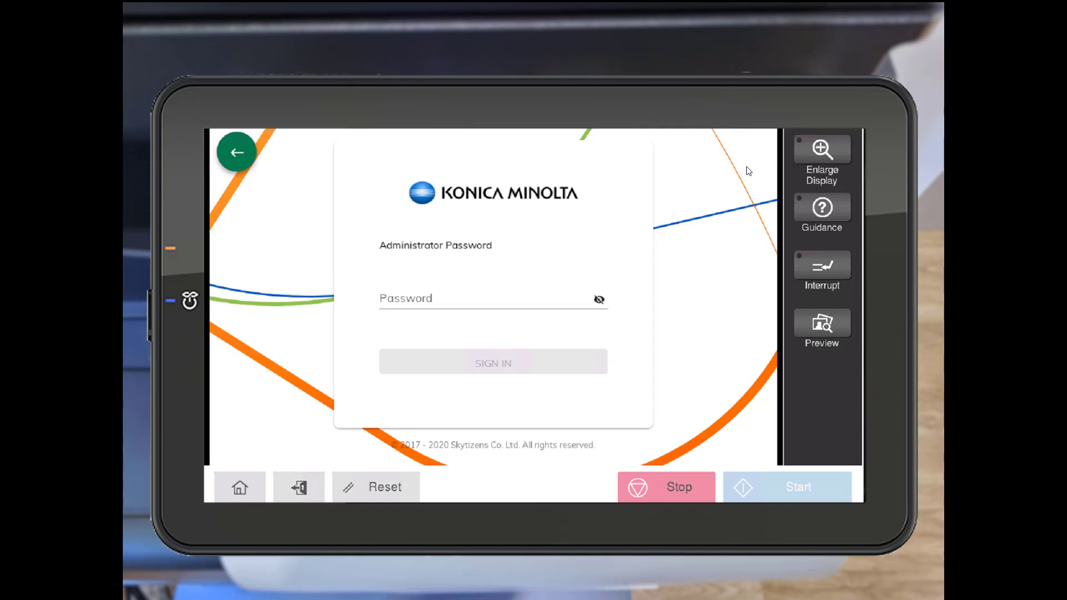
pyautogui.click(243, 153)
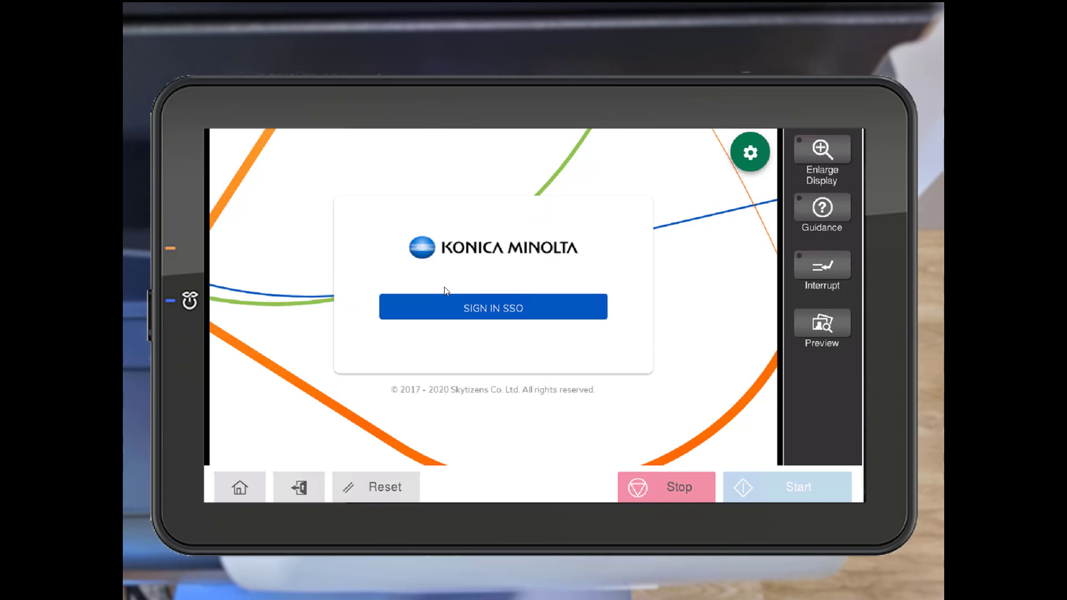
pyautogui.click(473, 318)
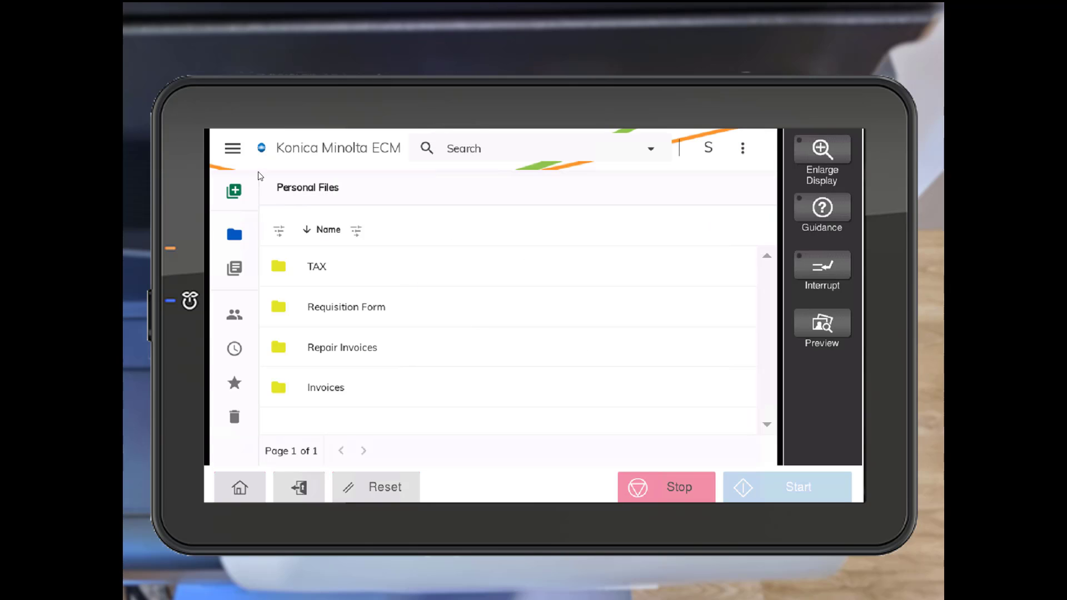
# Expand the navigation panel, check the NEW options, and expand File Libraries.
pyautogui.click(233, 149)
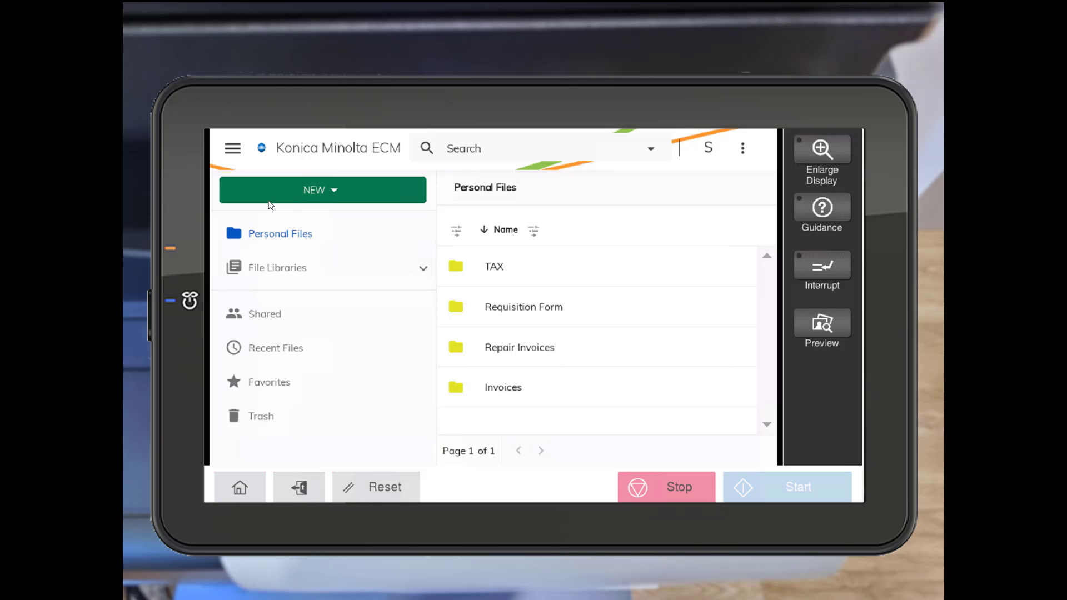
pyautogui.click(269, 200)
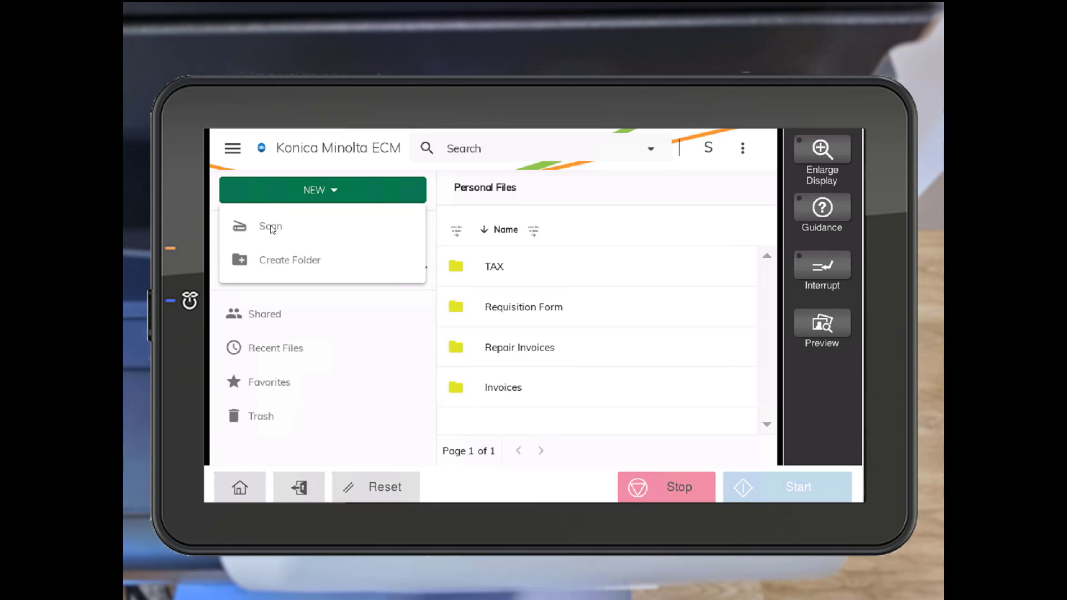
pyautogui.click(279, 197)
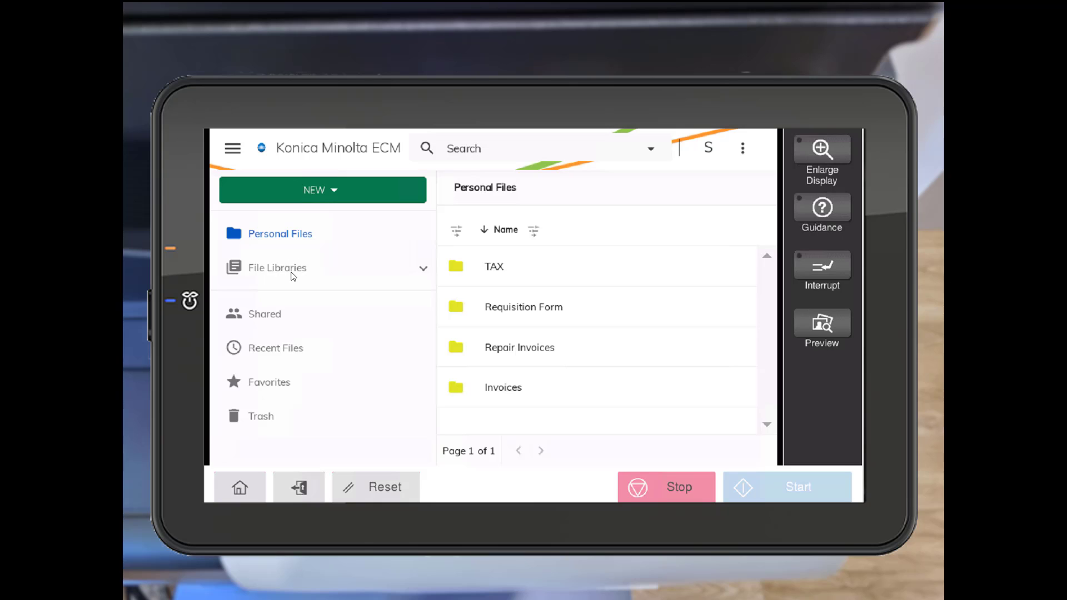
pyautogui.click(422, 266)
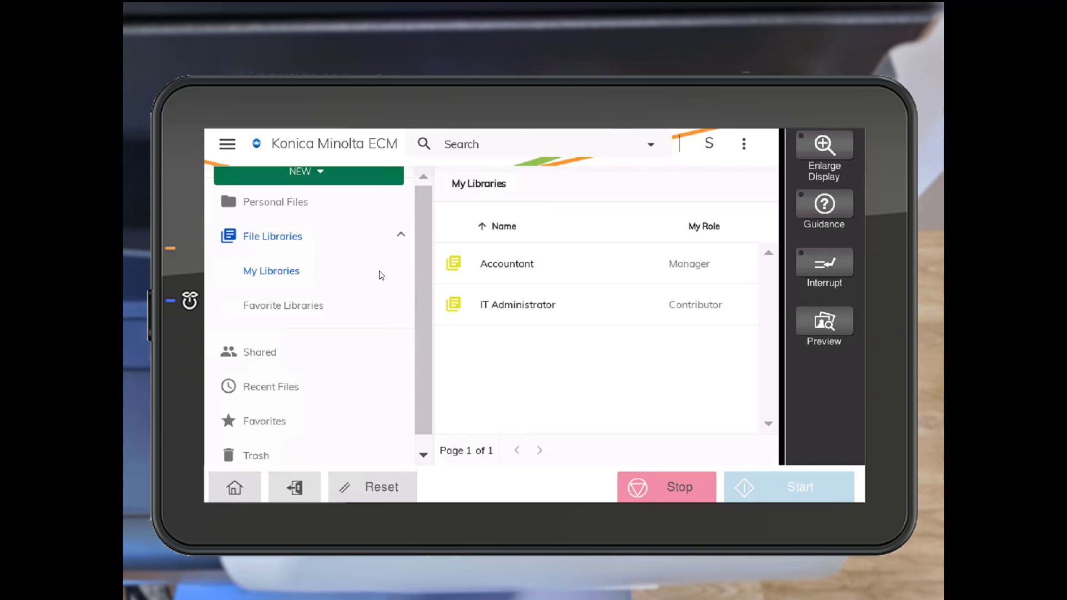
# Browse My Libraries, Favorite Libraries, Shared, Recent Files, Favorites and Trash, then return to Personal Files.
pyautogui.click(280, 269)
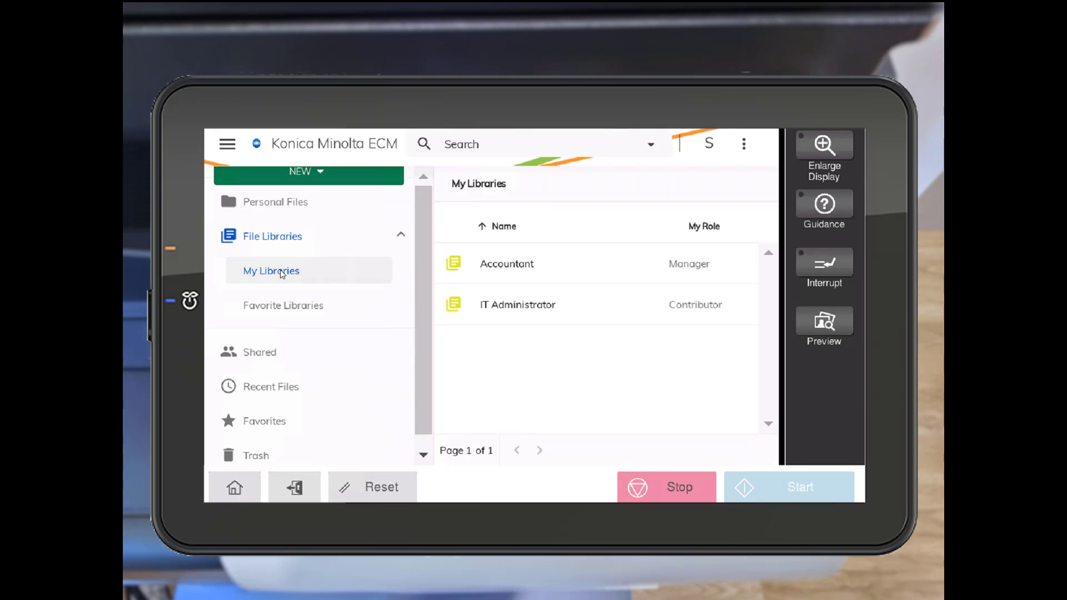
pyautogui.click(277, 312)
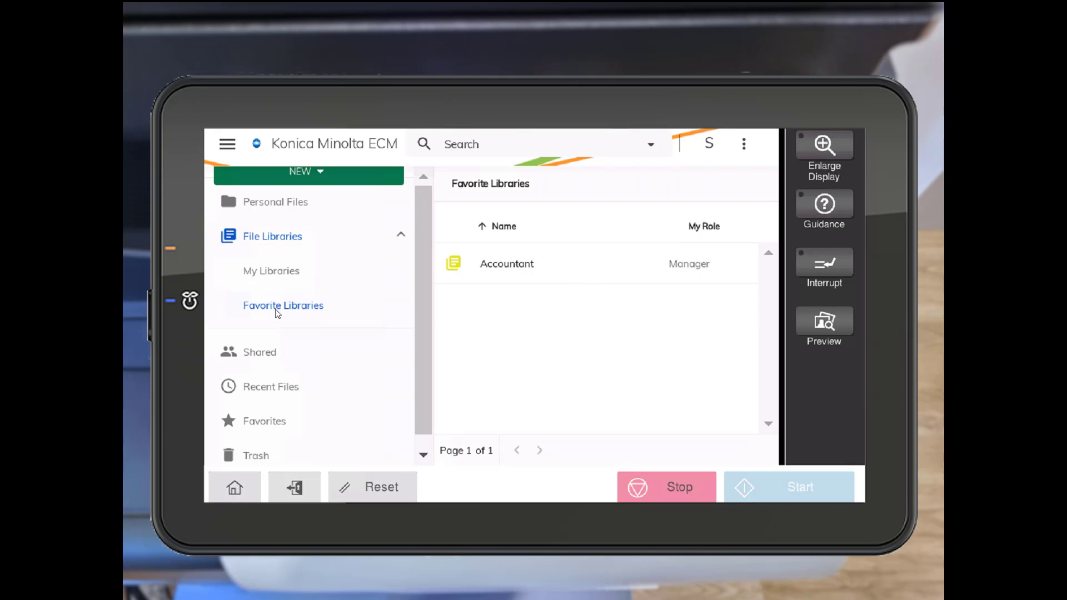
pyautogui.click(253, 355)
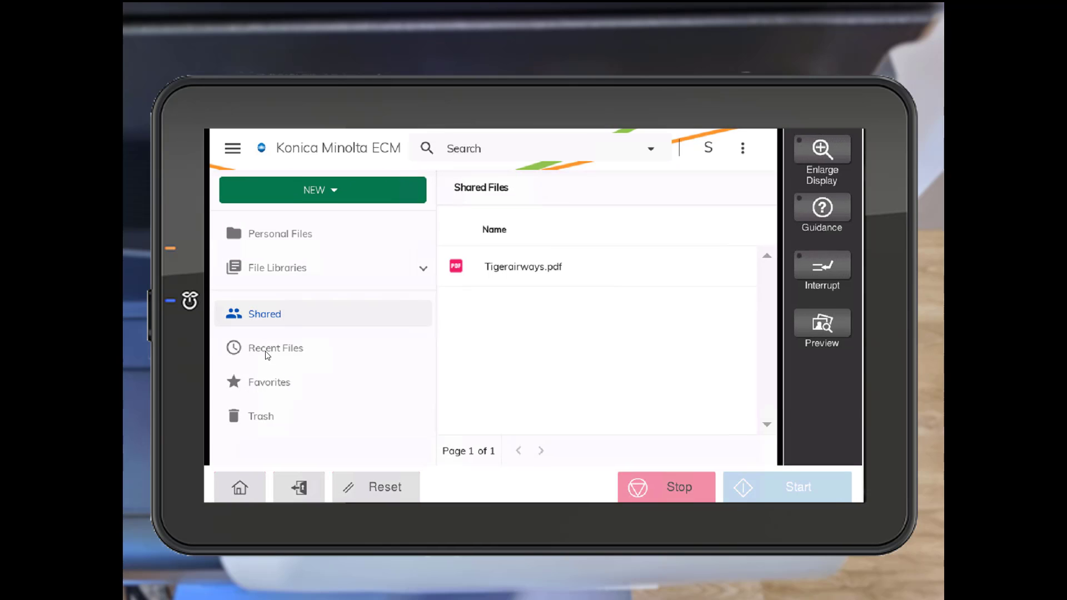
pyautogui.click(267, 355)
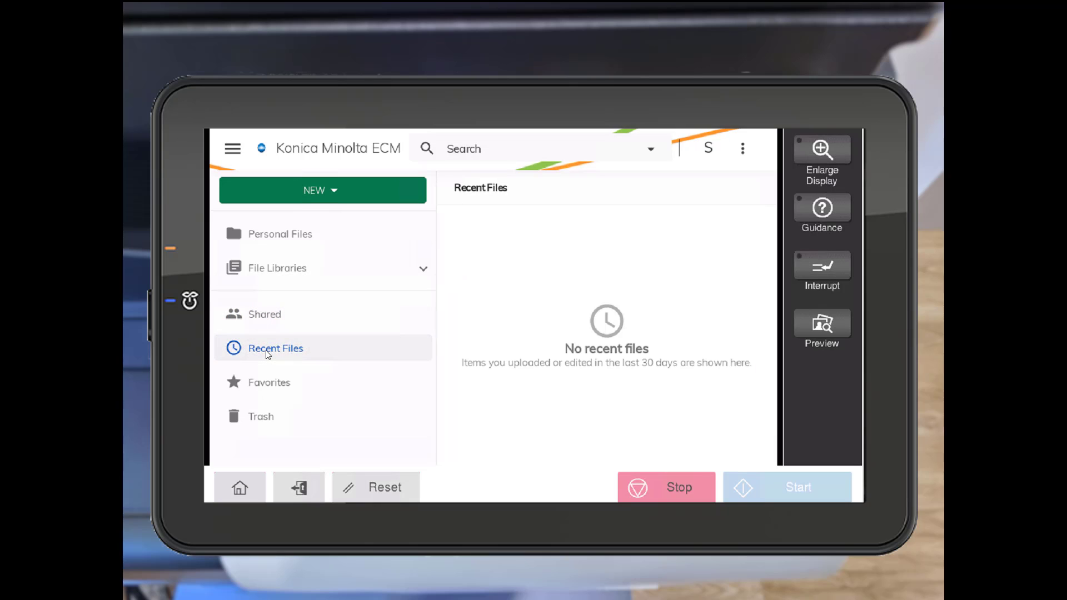
pyautogui.click(265, 389)
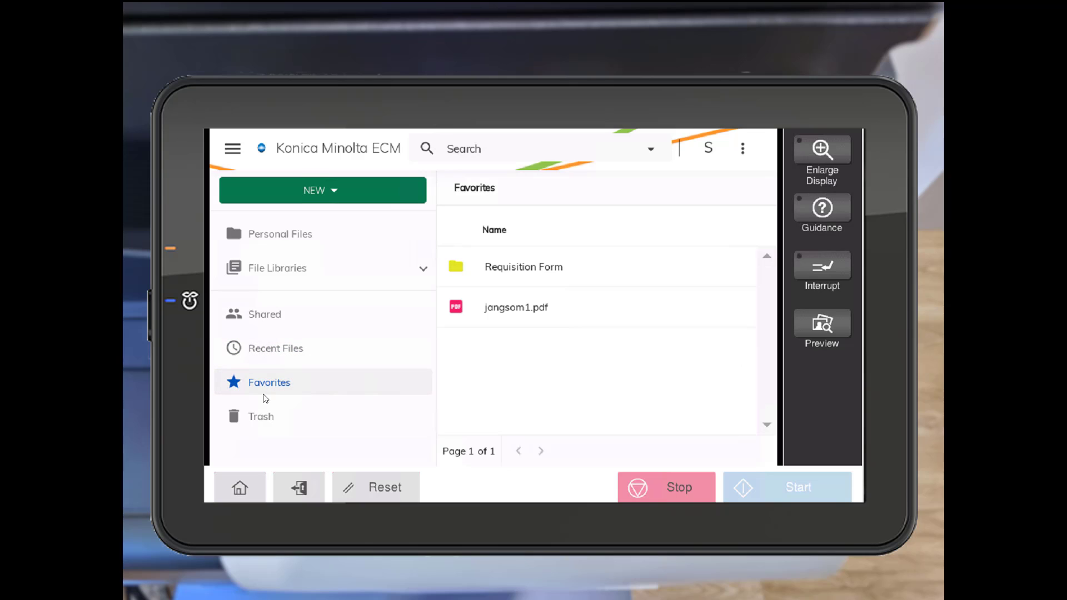
pyautogui.click(260, 421)
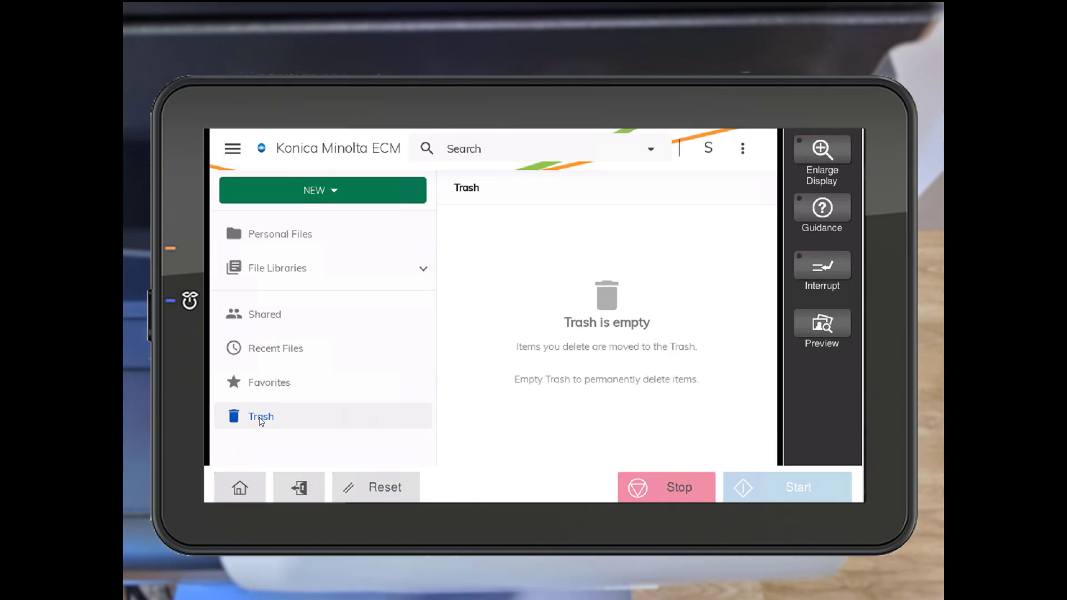
pyautogui.click(271, 237)
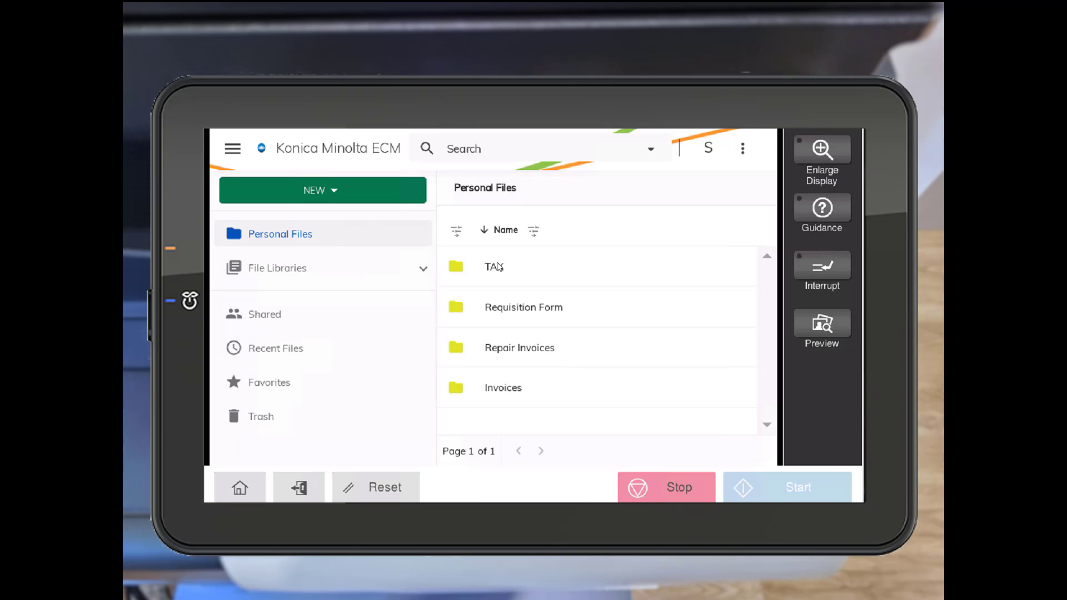
pyautogui.click(233, 150)
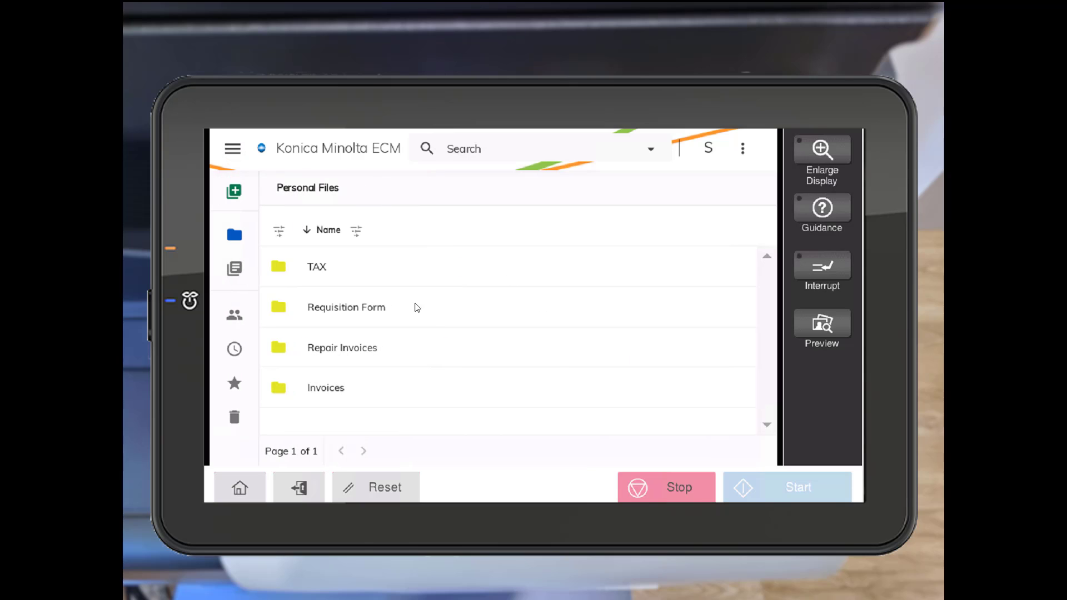
pyautogui.click(381, 348)
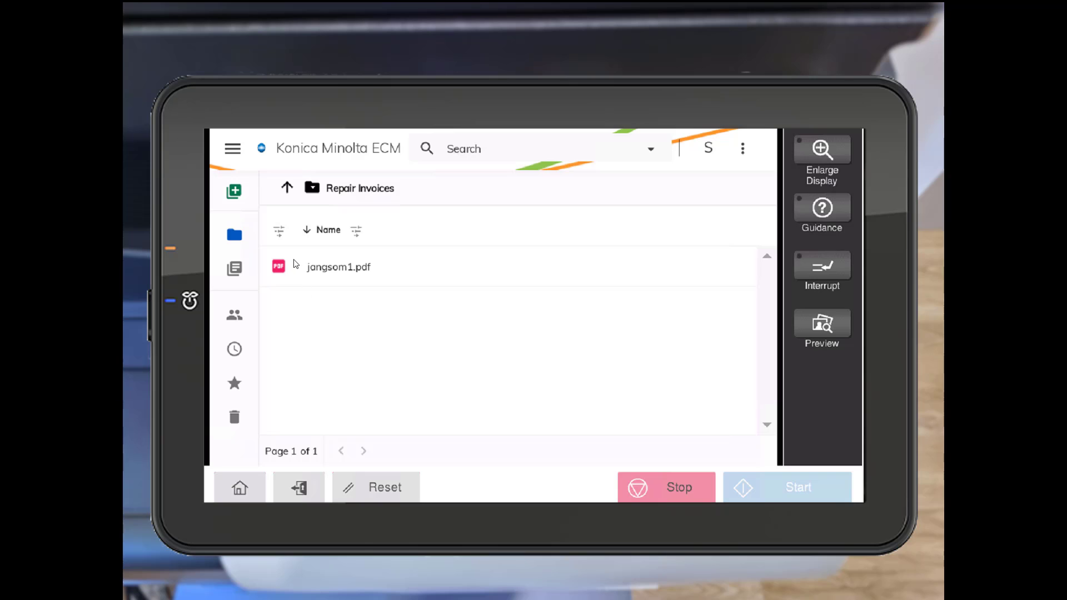
pyautogui.click(235, 194)
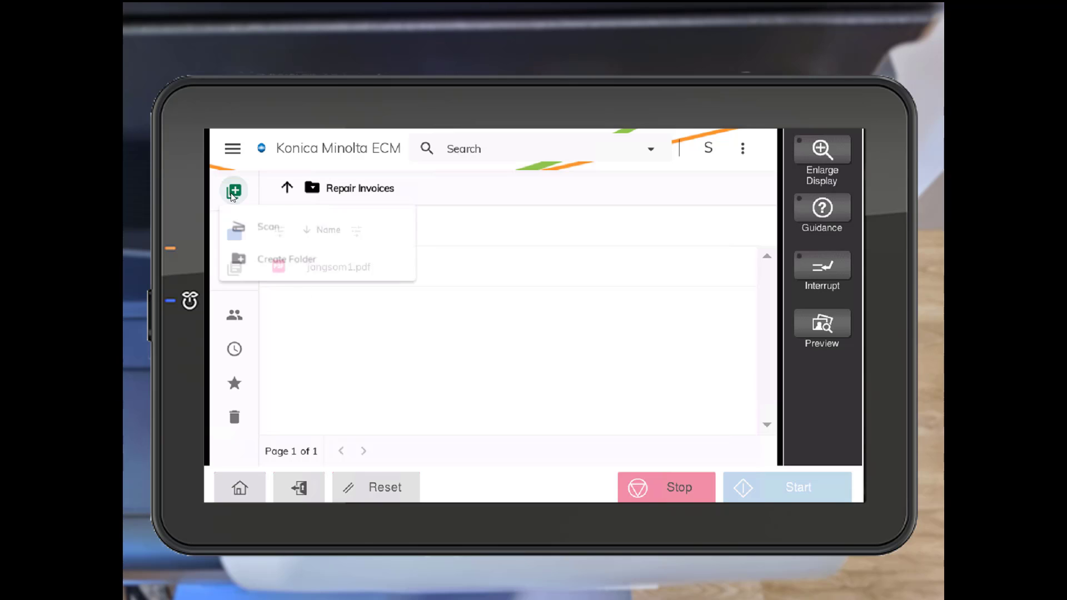
pyautogui.click(259, 232)
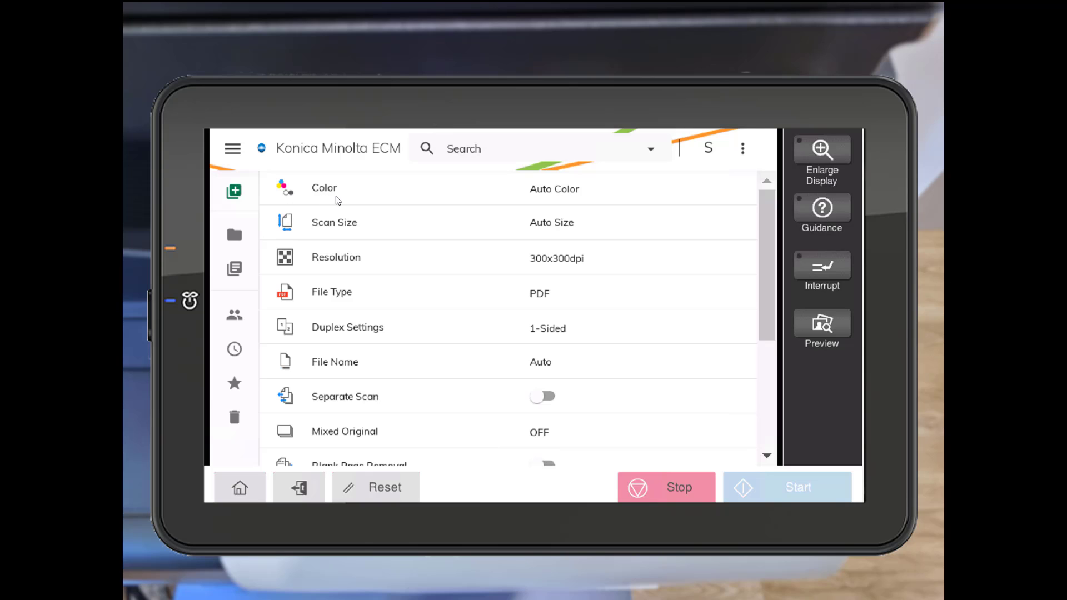
pyautogui.click(540, 203)
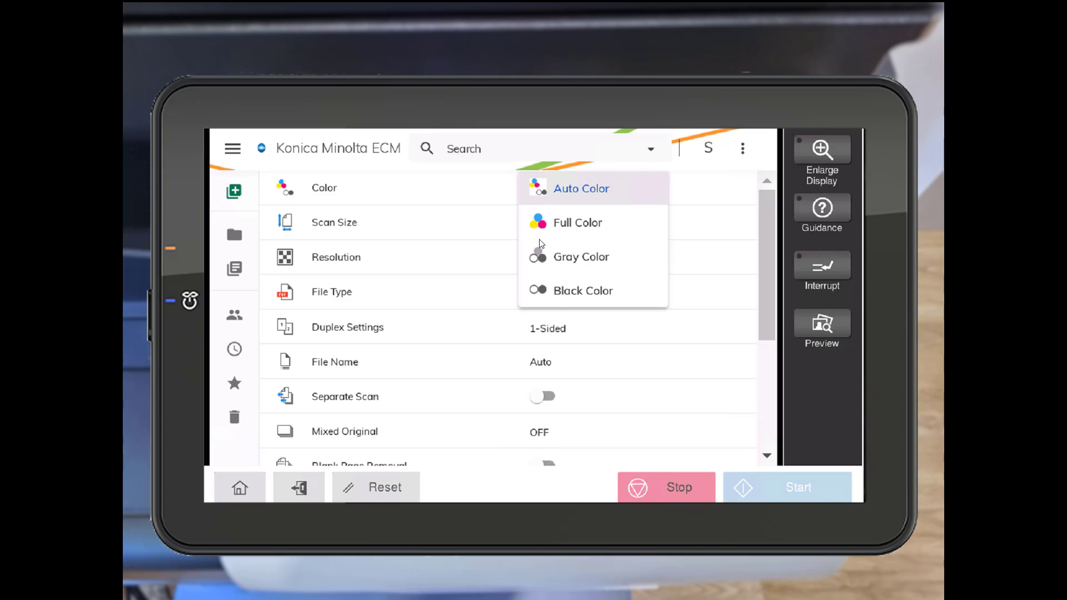
pyautogui.click(560, 201)
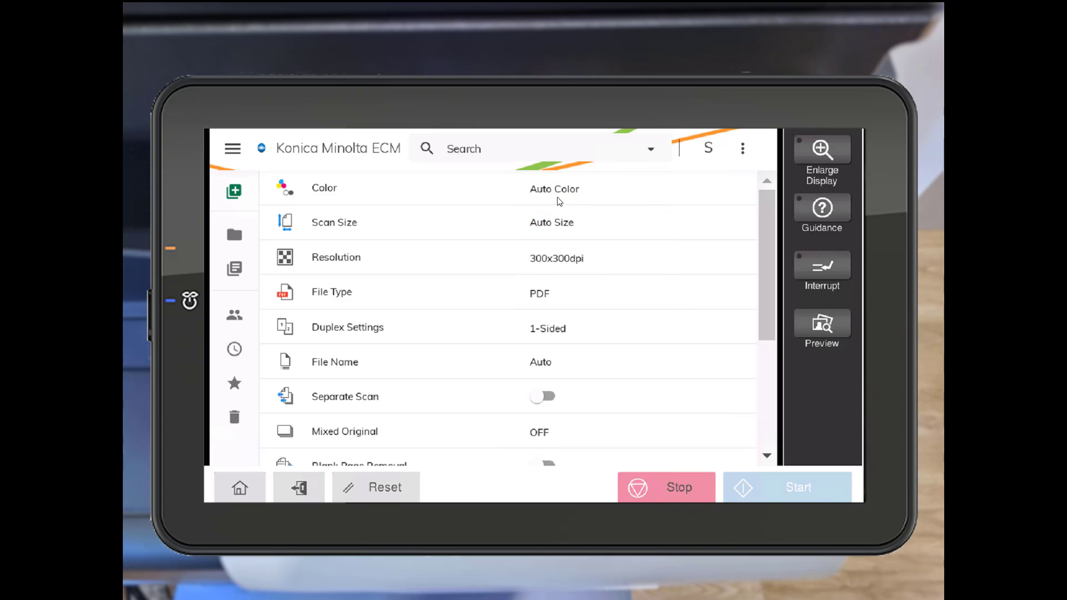
pyautogui.click(559, 231)
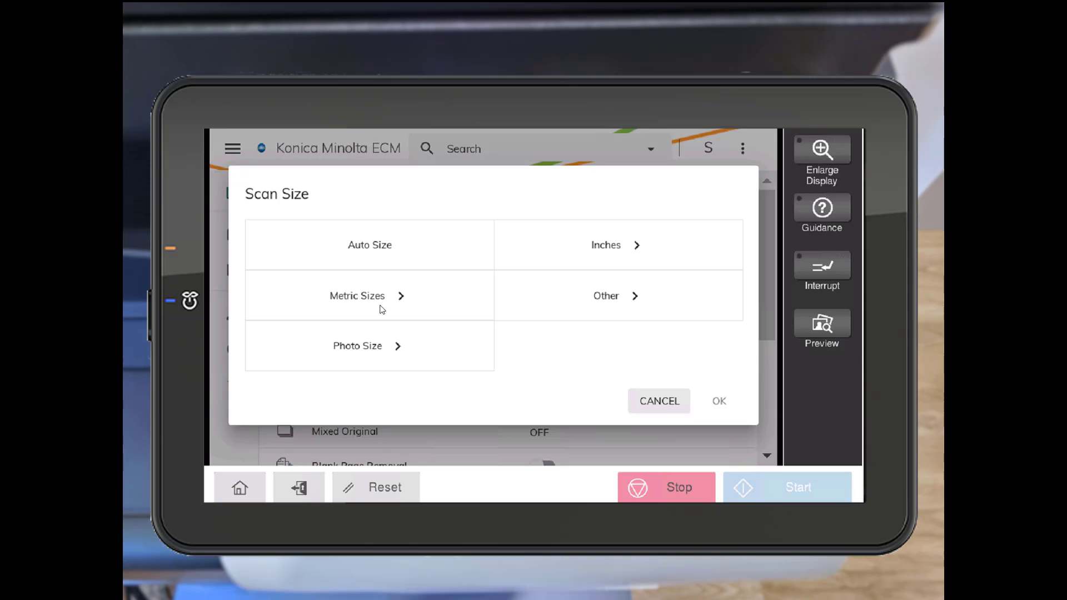
pyautogui.click(396, 360)
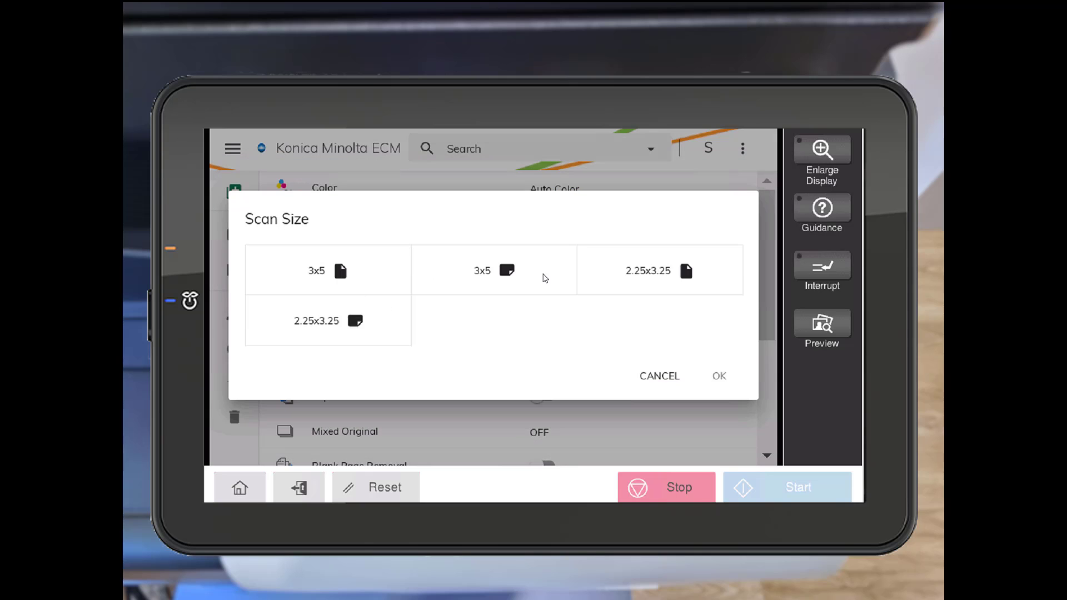
pyautogui.click(655, 375)
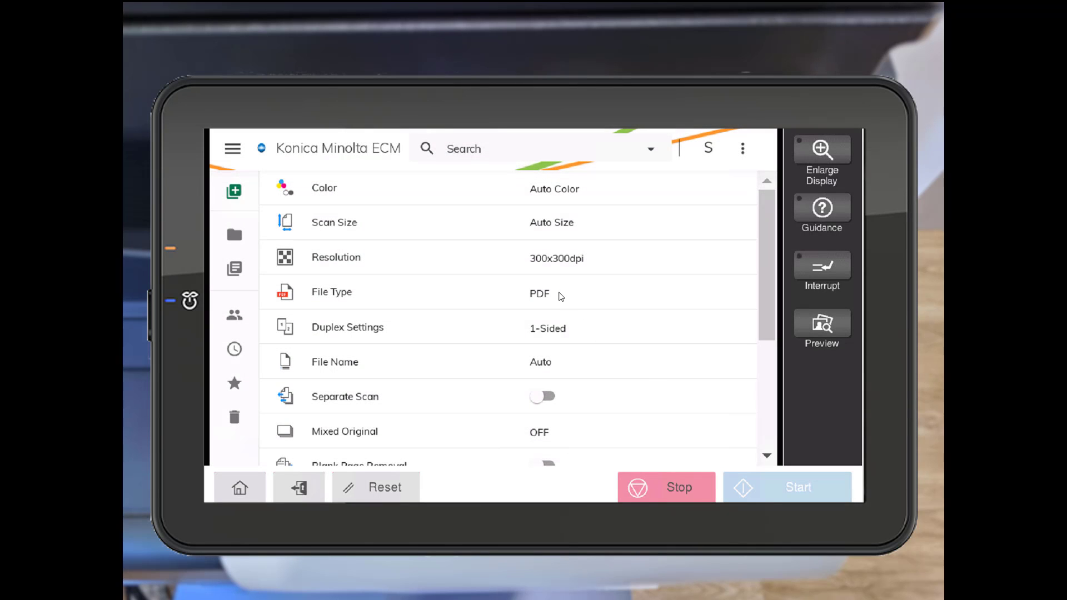
pyautogui.click(550, 260)
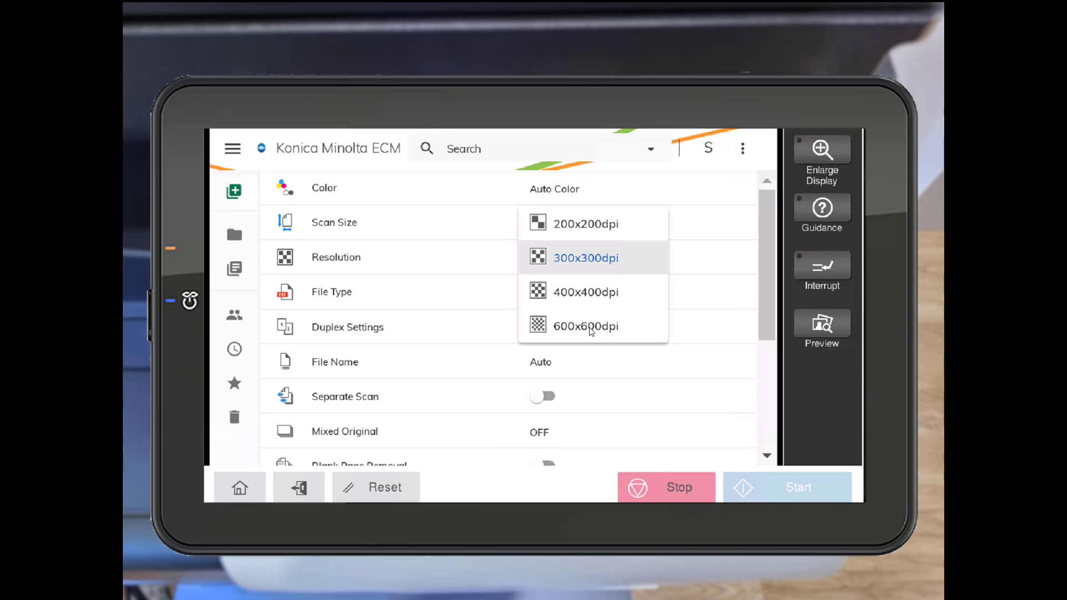
pyautogui.click(590, 260)
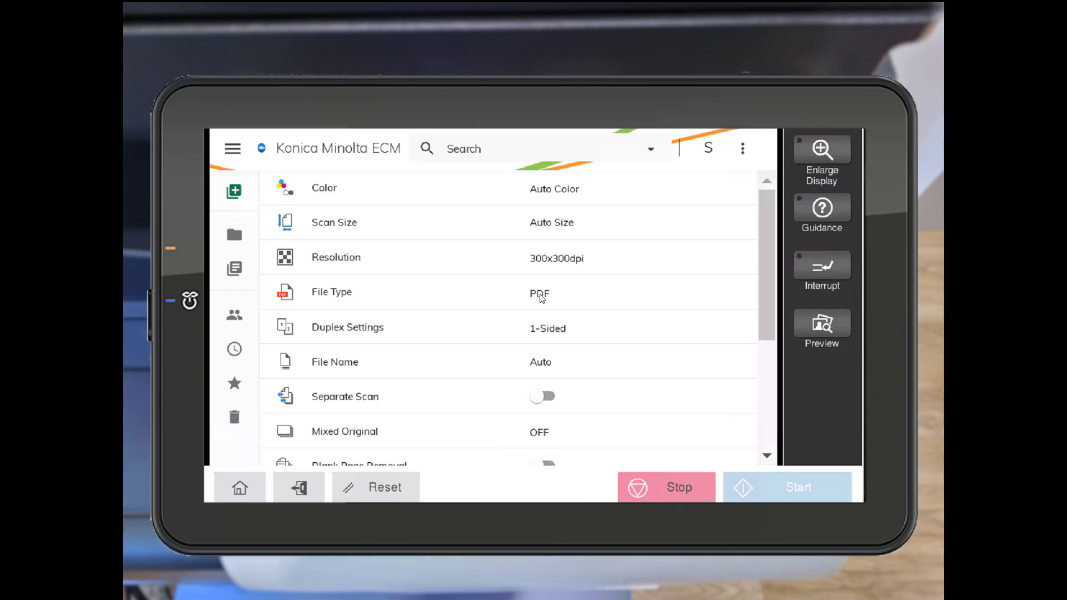
# Keep File Type as PDF and Duplex as 1-Sided, and bring up the File Name prompt.
pyautogui.click(541, 297)
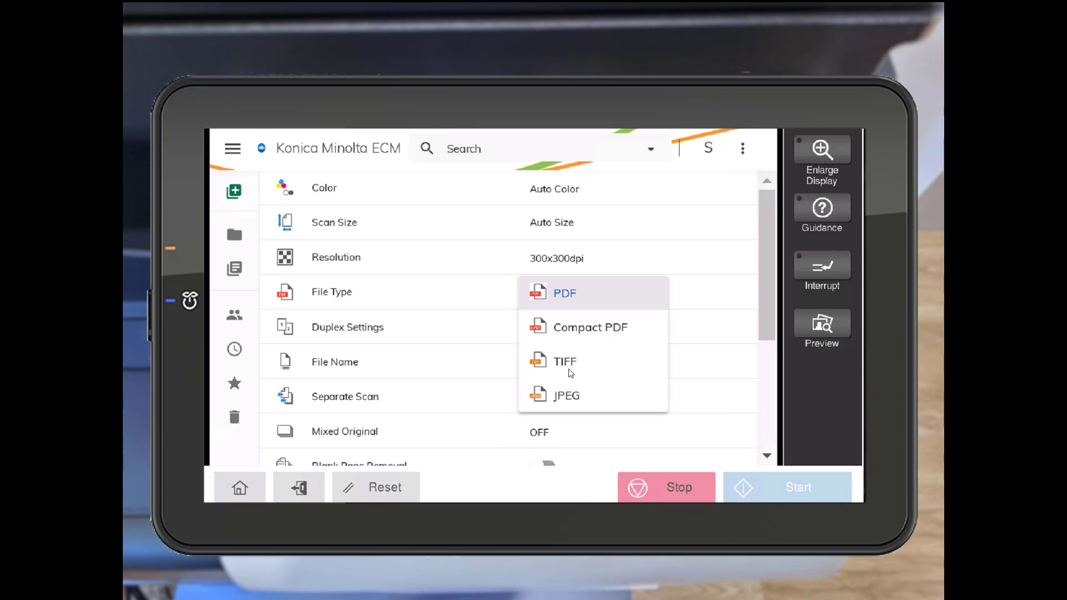
pyautogui.click(566, 305)
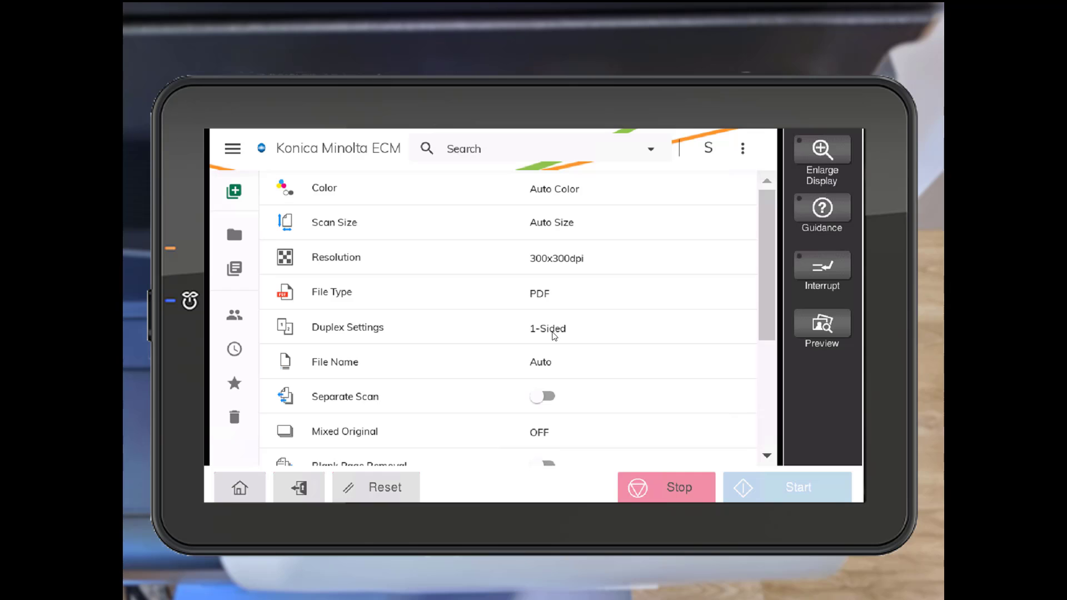
pyautogui.click(552, 339)
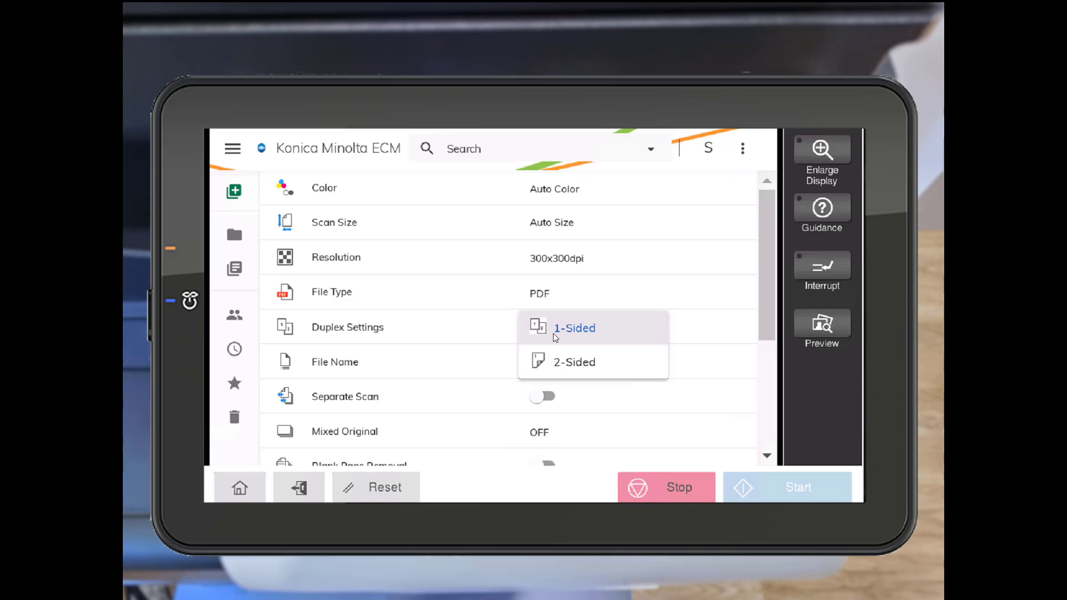
pyautogui.click(582, 339)
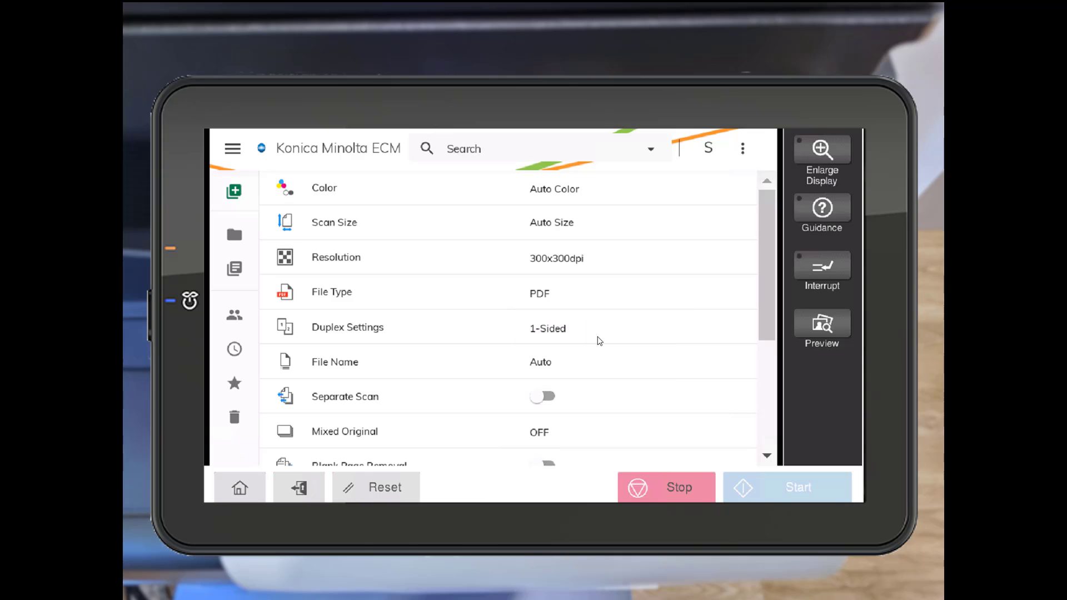
pyautogui.click(542, 364)
# Cancel the file name, leaving Separate Scan, Mixed Original and Blank Page Removal off.
pyautogui.click(513, 283)
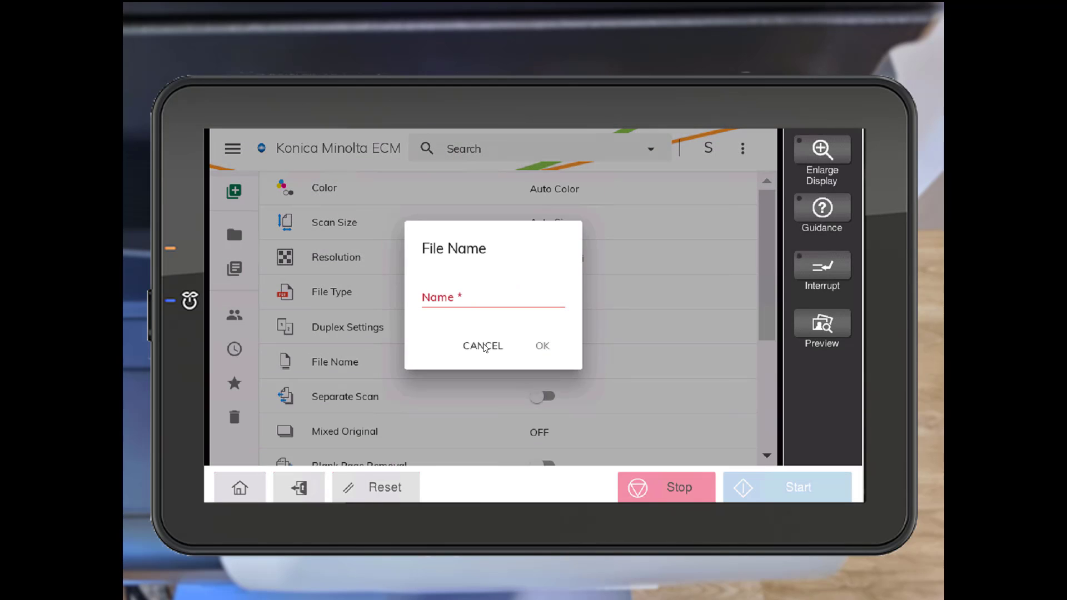
pyautogui.click(484, 346)
pyautogui.scroll(-1, 767, 348)
pyautogui.moveTo(766, 347); pyautogui.dragTo(753, 388)
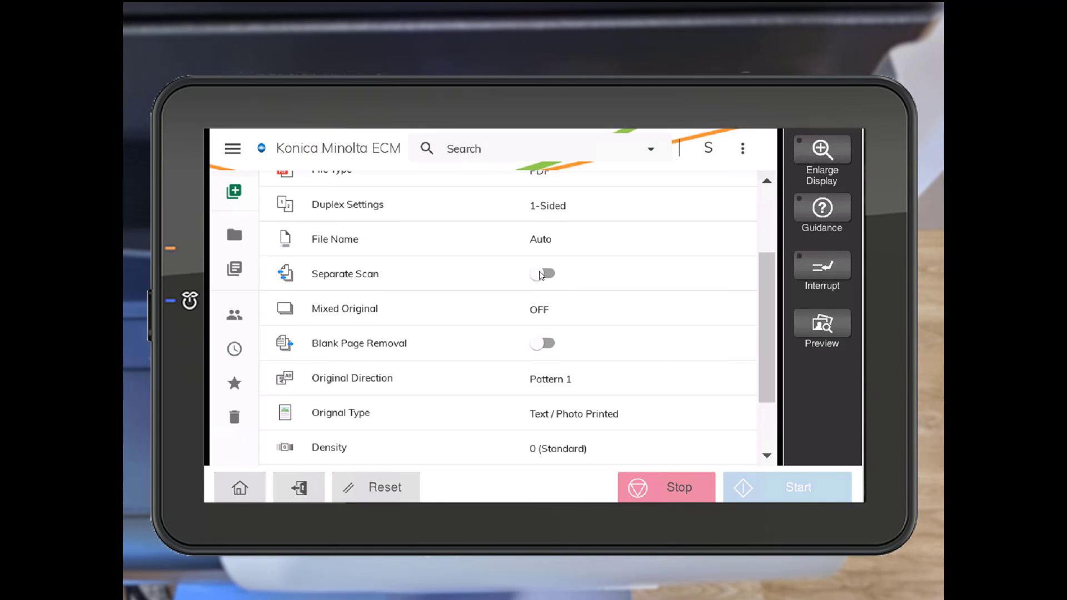
pyautogui.click(541, 275)
pyautogui.click(545, 275)
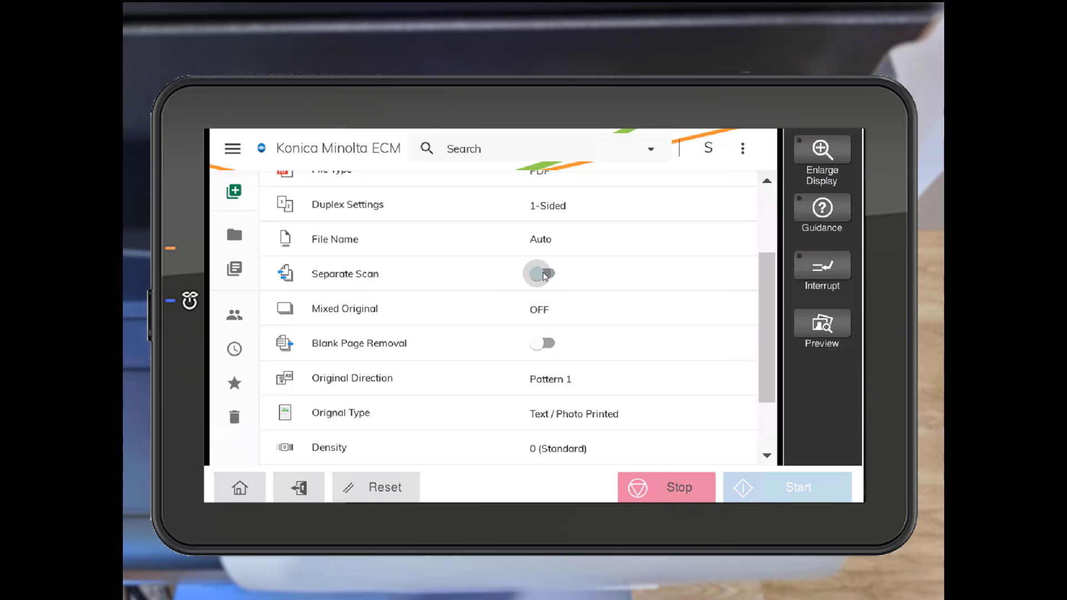
pyautogui.click(538, 314)
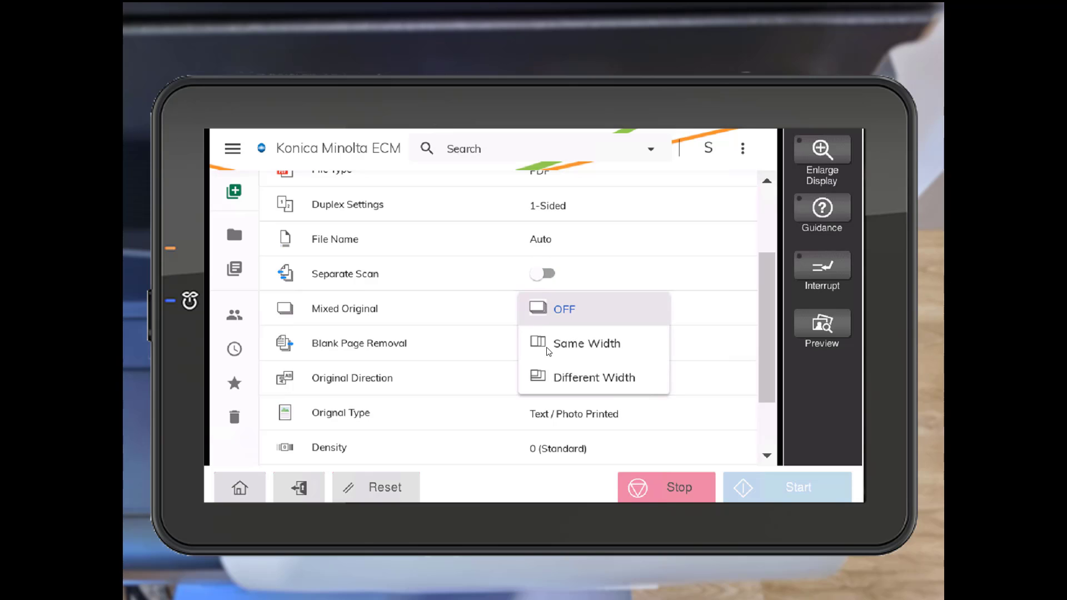
pyautogui.click(554, 314)
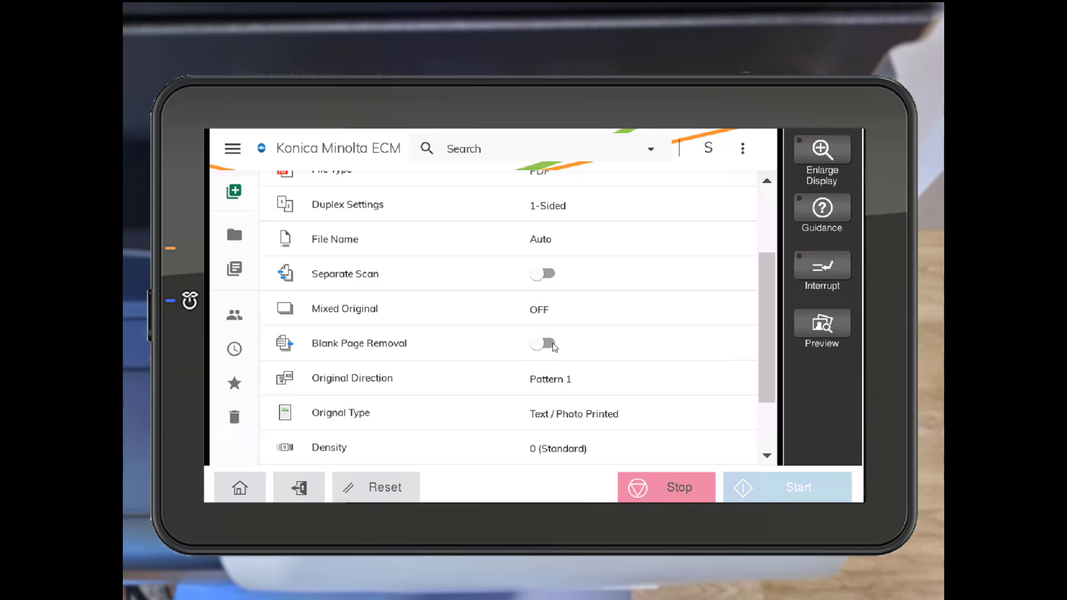
pyautogui.click(547, 344)
pyautogui.click(547, 344)
pyautogui.moveTo(763, 382); pyautogui.dragTo(761, 423)
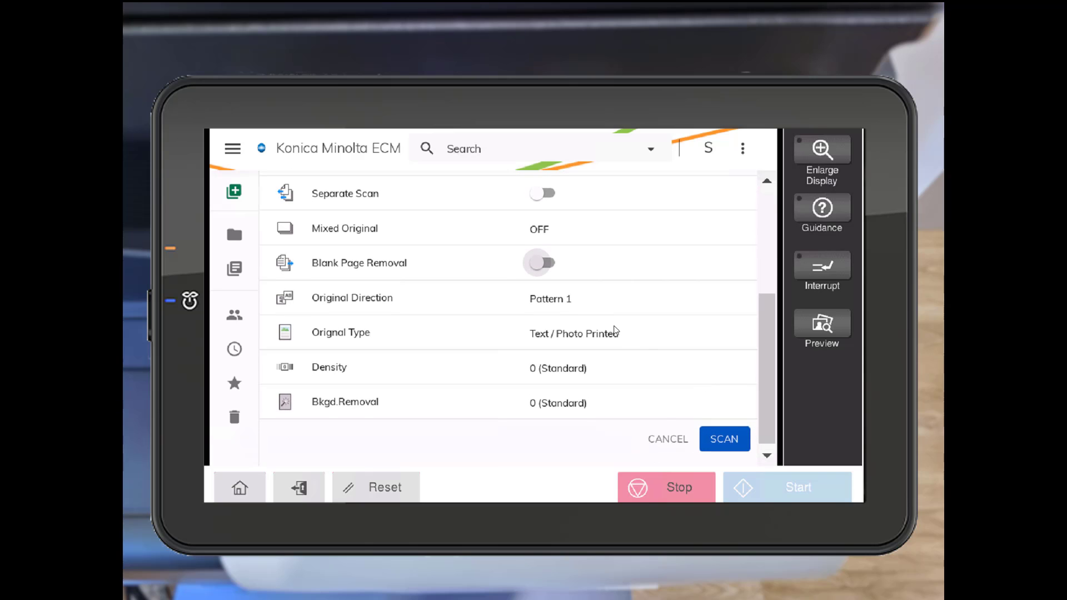
# Keep Original Direction at Pattern 1 and review the Original Type choices.
pyautogui.click(560, 298)
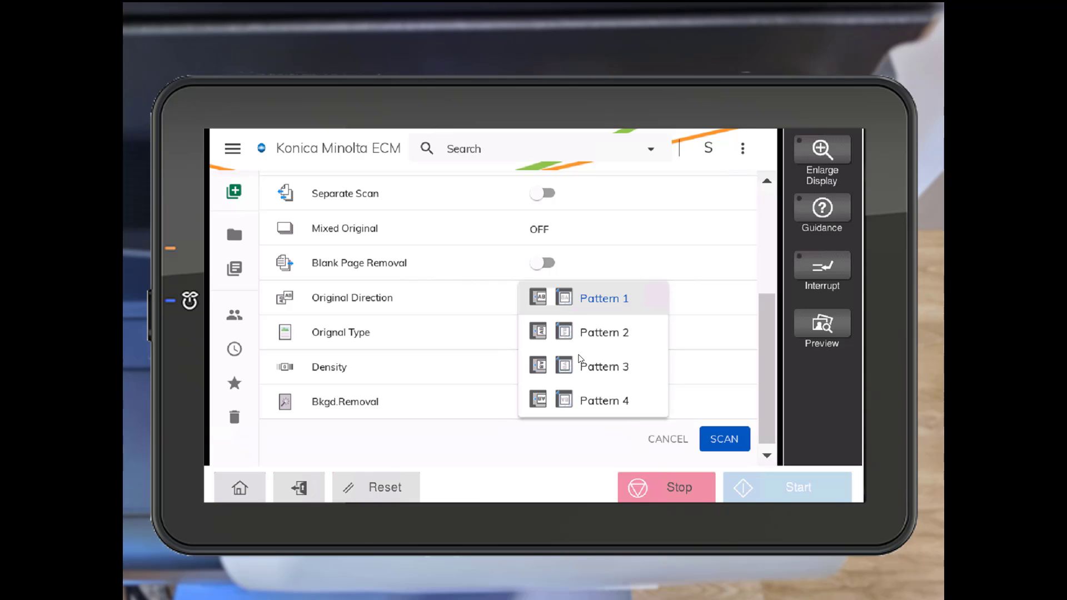
pyautogui.click(588, 308)
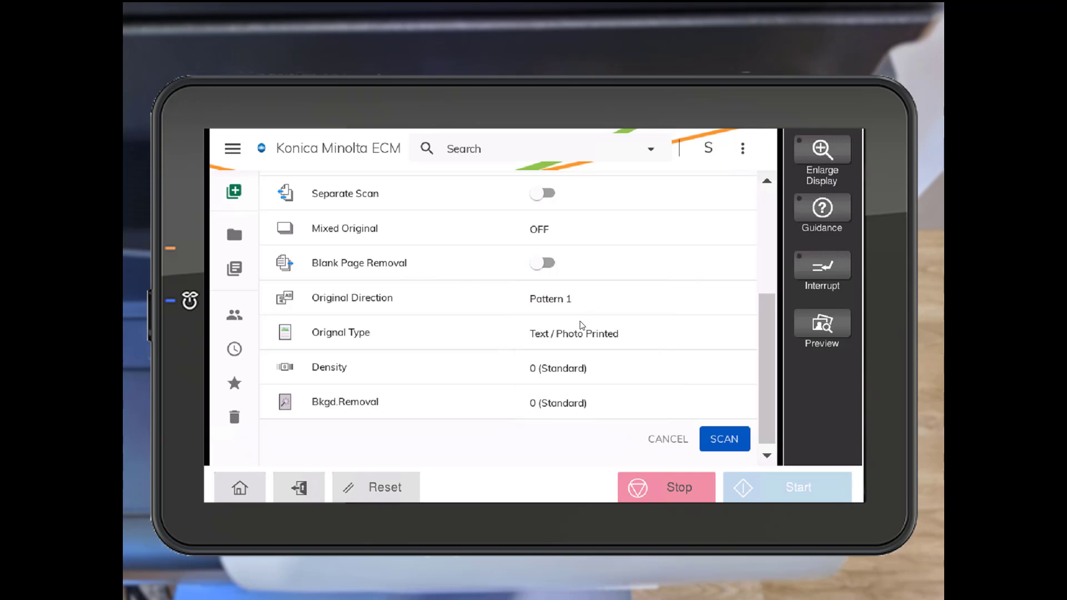
pyautogui.click(554, 336)
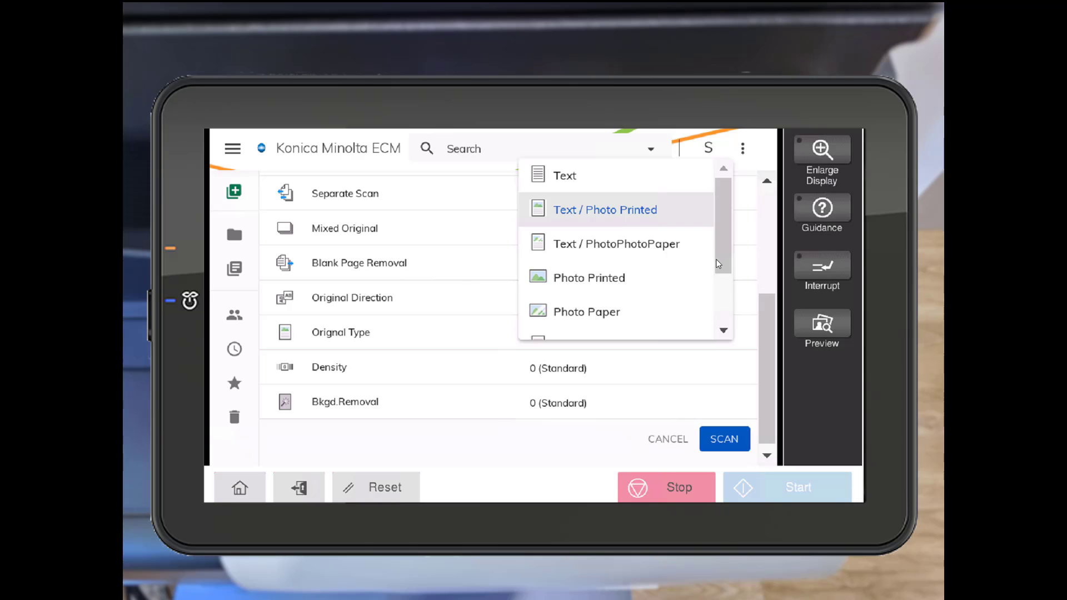
pyautogui.scroll(-2, 725, 282)
pyautogui.scroll(-2, 725, 281)
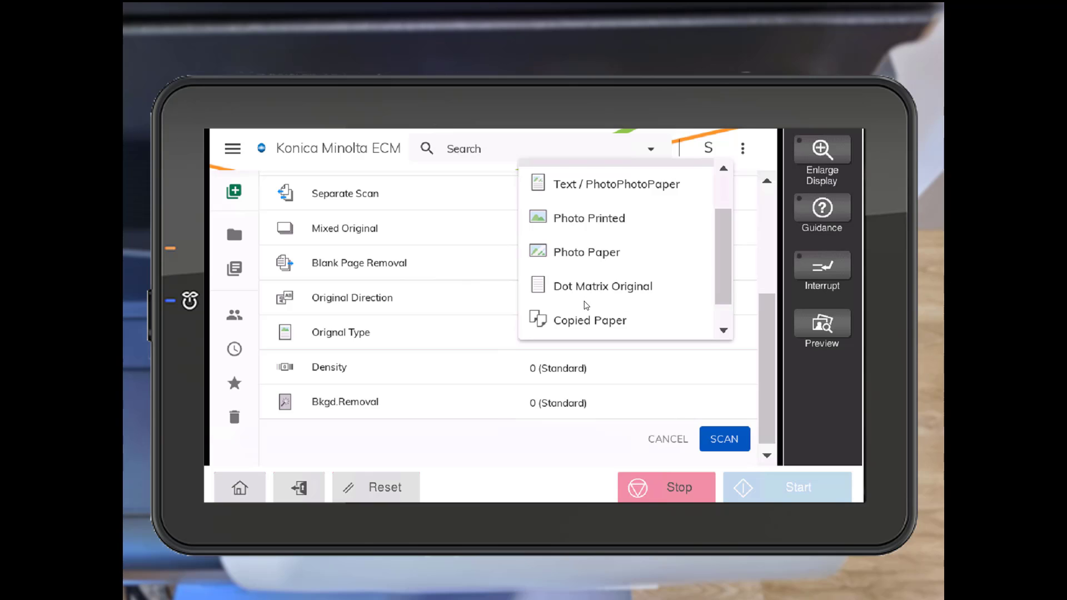
pyautogui.moveTo(714, 272); pyautogui.dragTo(719, 308)
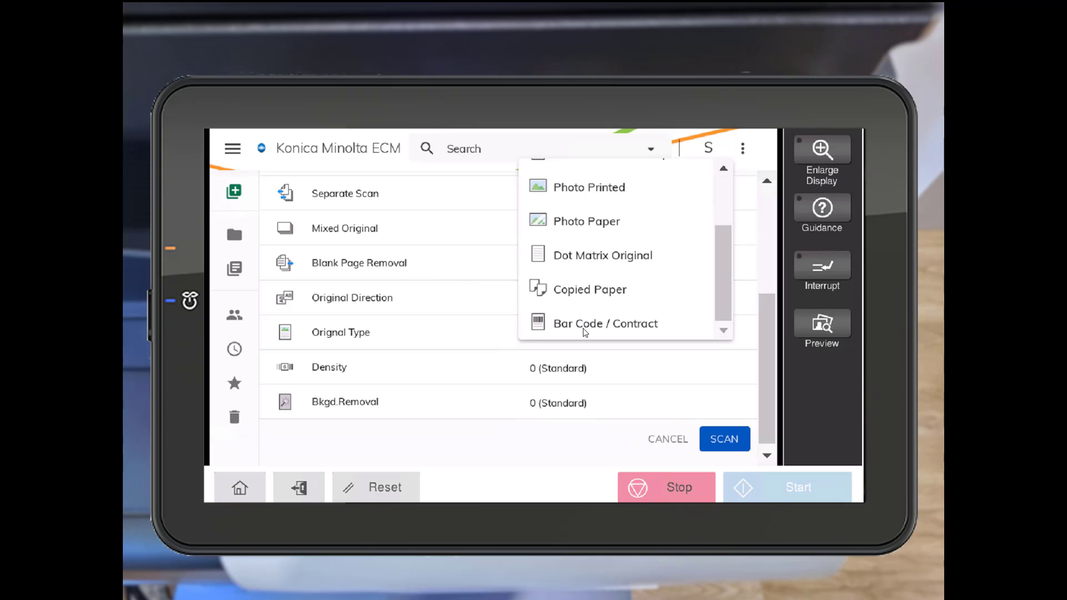
pyautogui.click(625, 365)
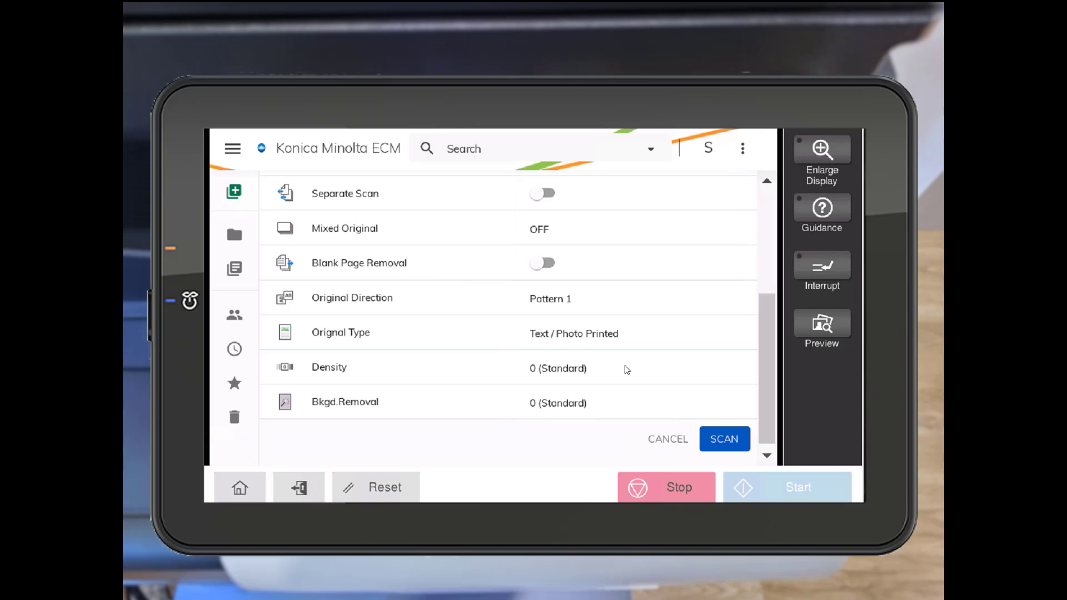
pyautogui.click(557, 380)
pyautogui.scroll(-2, 663, 348)
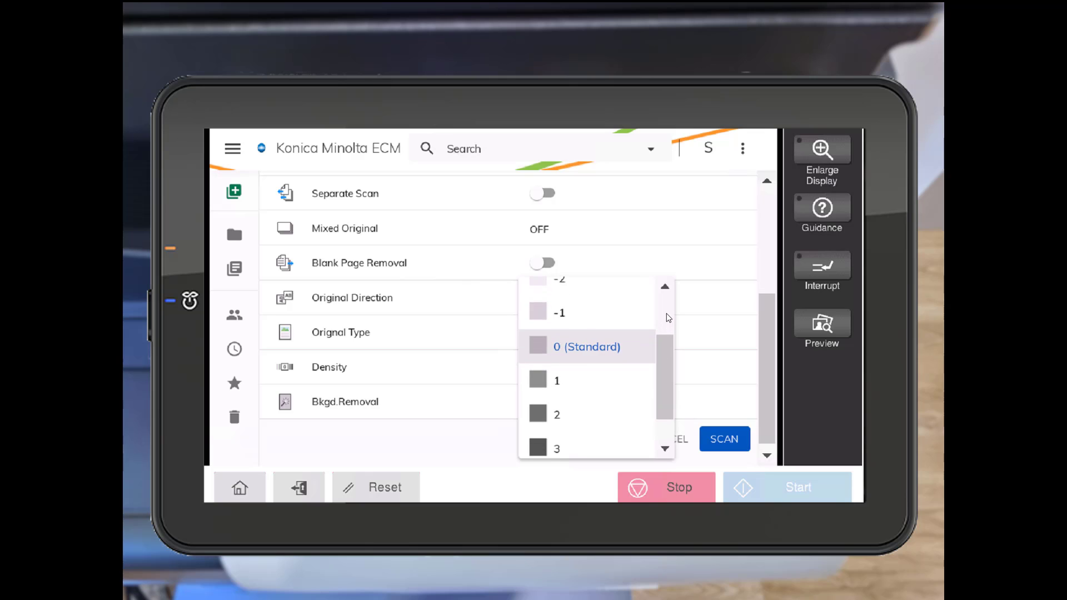
pyautogui.moveTo(661, 371)
pyautogui.mouseDown()
pyautogui.moveTo(666, 316)
pyautogui.moveTo(661, 376)
pyautogui.mouseUp()
pyautogui.click(499, 451)
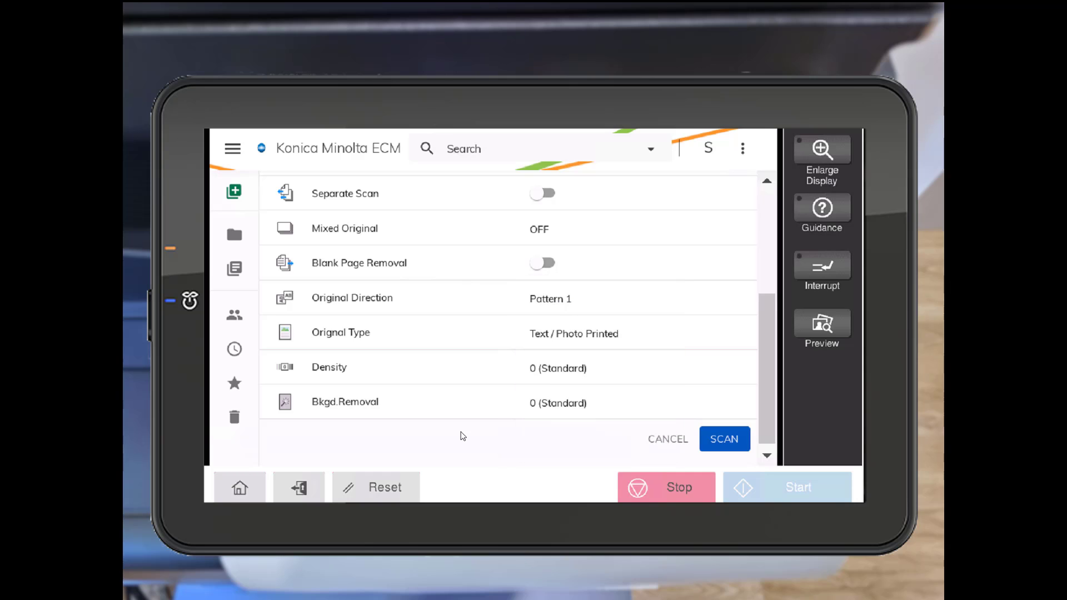
pyautogui.click(560, 401)
pyautogui.moveTo(666, 379); pyautogui.dragTo(661, 434)
pyautogui.click(499, 453)
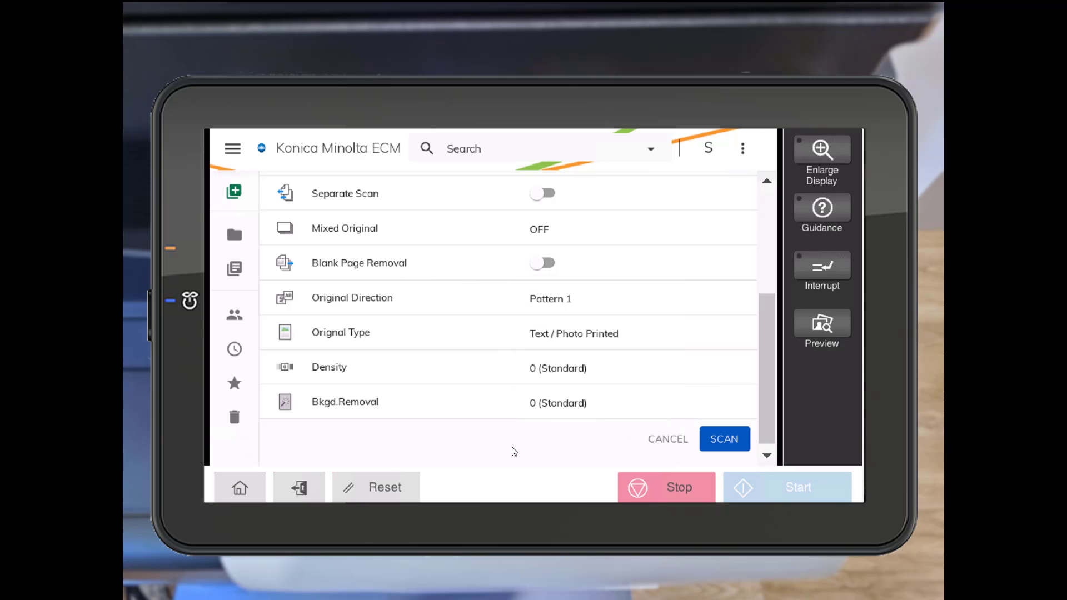
pyautogui.click(709, 439)
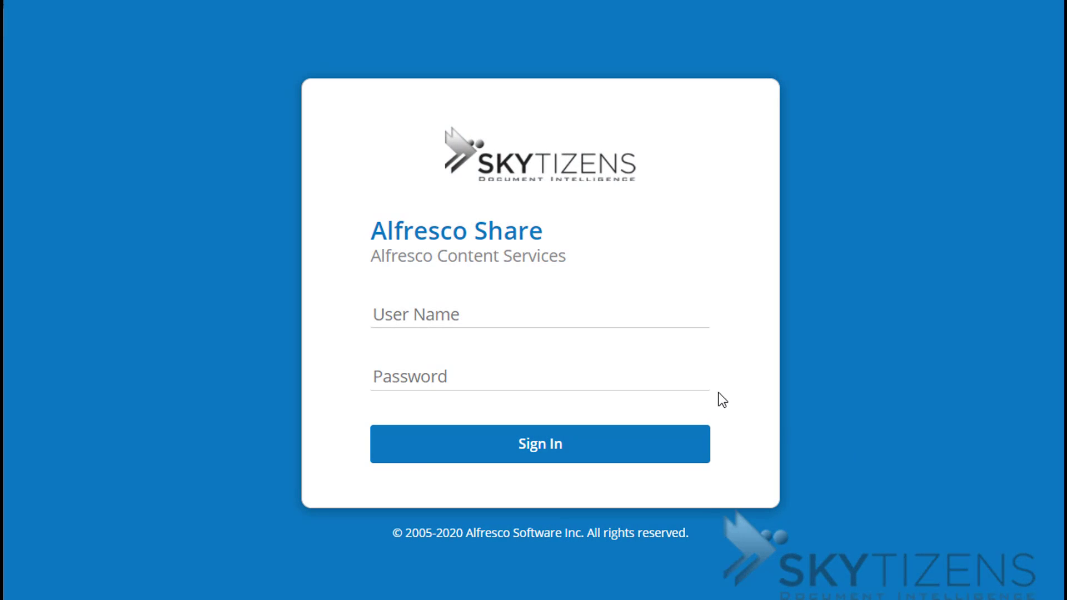
pyautogui.click(612, 311)
pyautogui.write('skytizens')
pyautogui.press('Tab')
pyautogui.write('***')
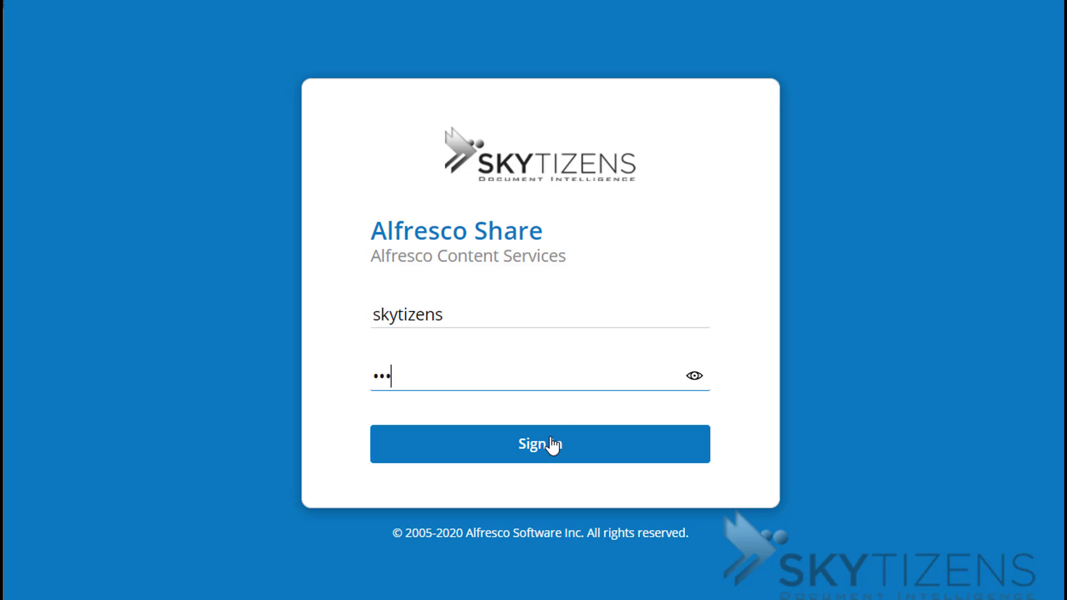
pyautogui.click(546, 464)
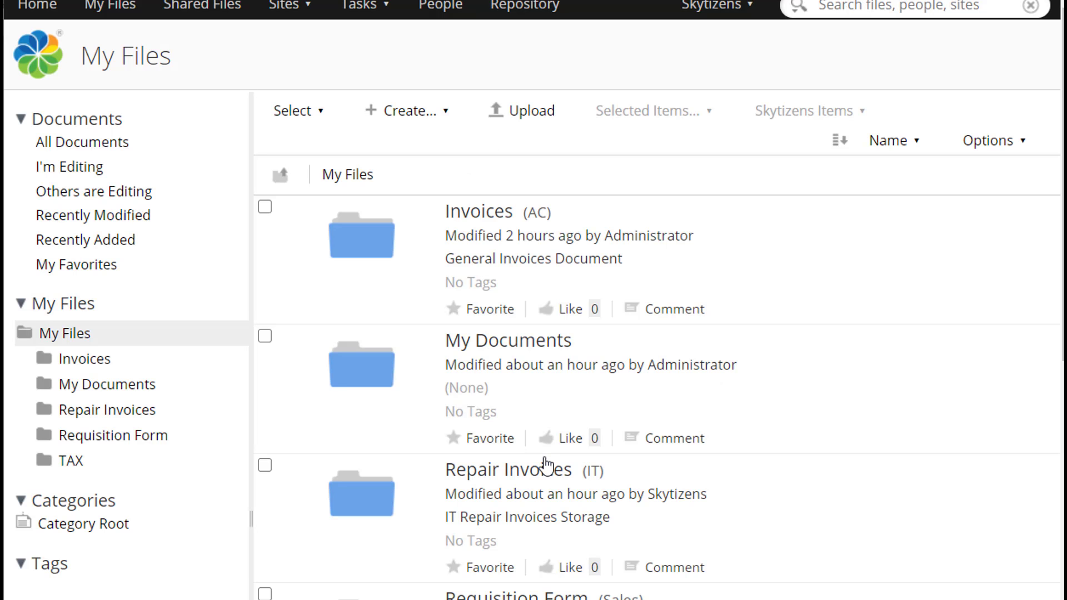
pyautogui.scroll(-3, 546, 464)
pyautogui.click(509, 284)
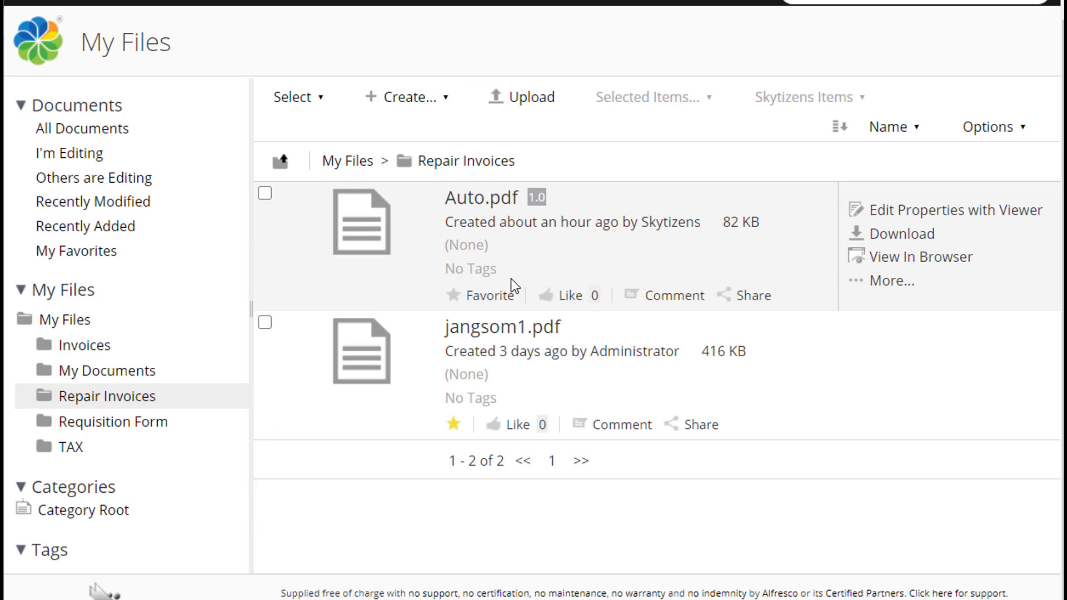
pyautogui.click(489, 201)
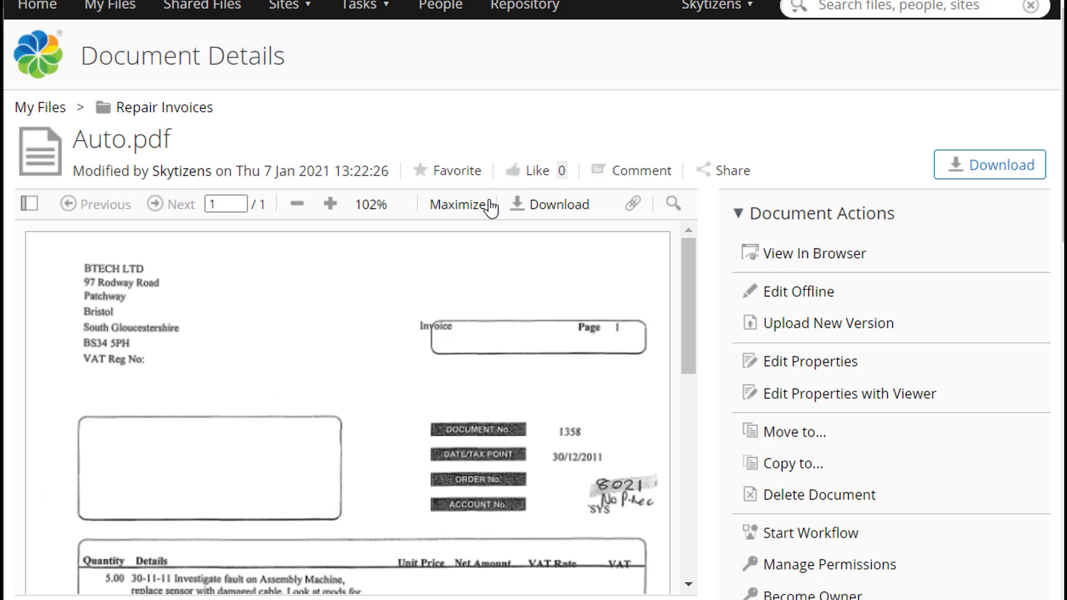
pyautogui.scroll(-2, 512, 258)
pyautogui.scroll(-3, 717, 268)
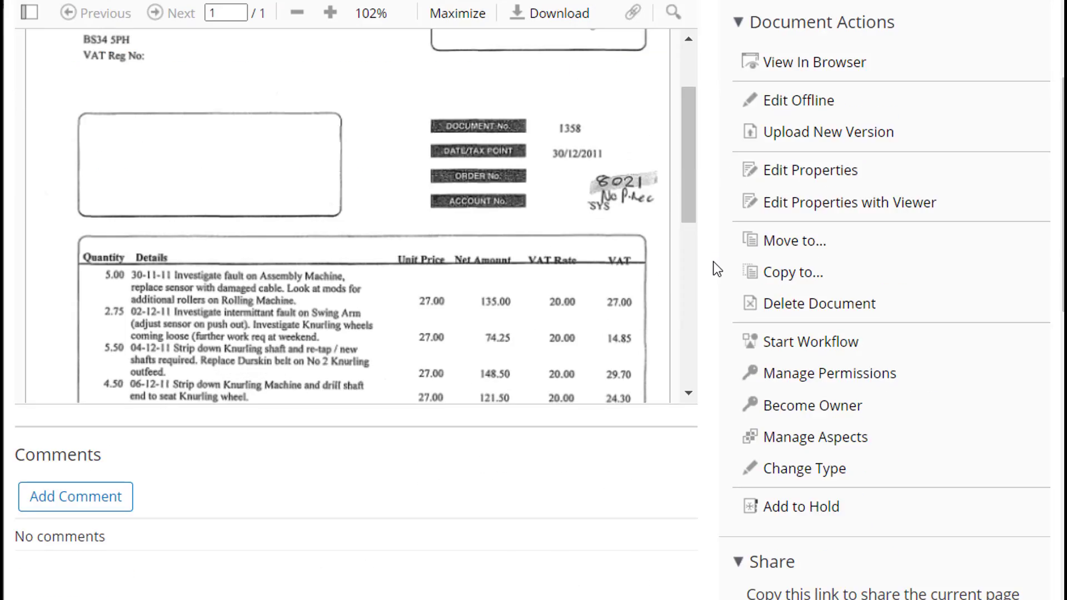
pyautogui.scroll(2, 717, 269)
pyautogui.moveTo(688, 258); pyautogui.dragTo(699, 322)
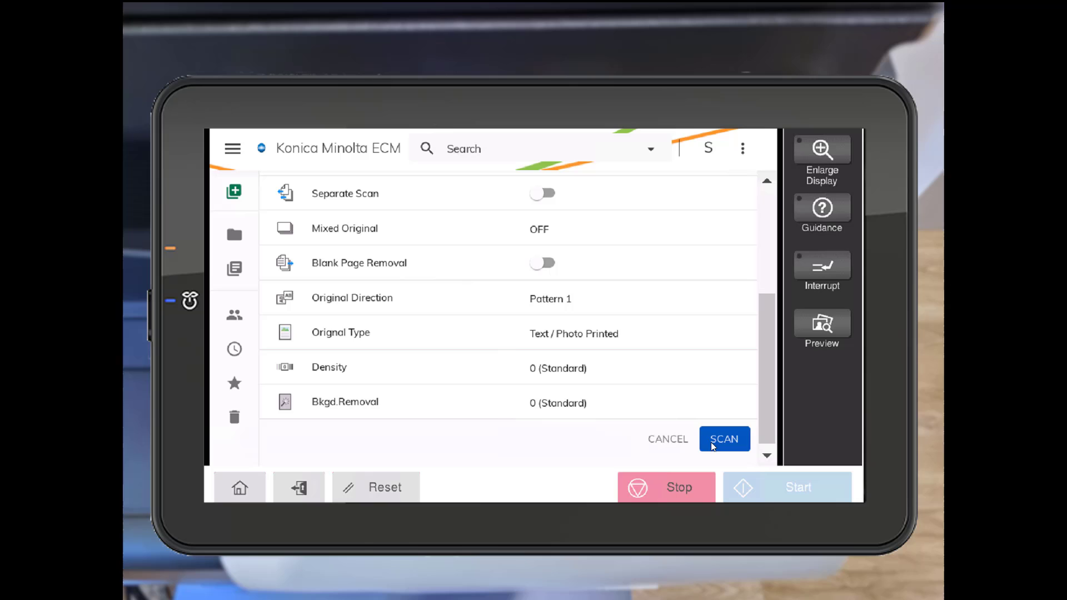
# Cancel the scan panel and start a new folder via the green + Create Folder option.
pyautogui.click(665, 442)
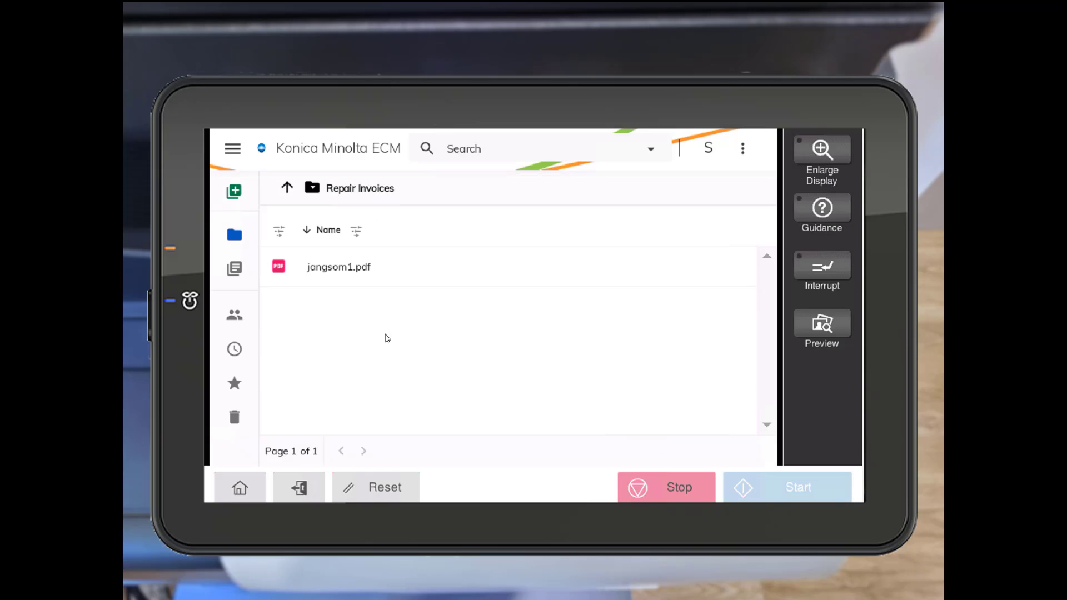
pyautogui.click(234, 193)
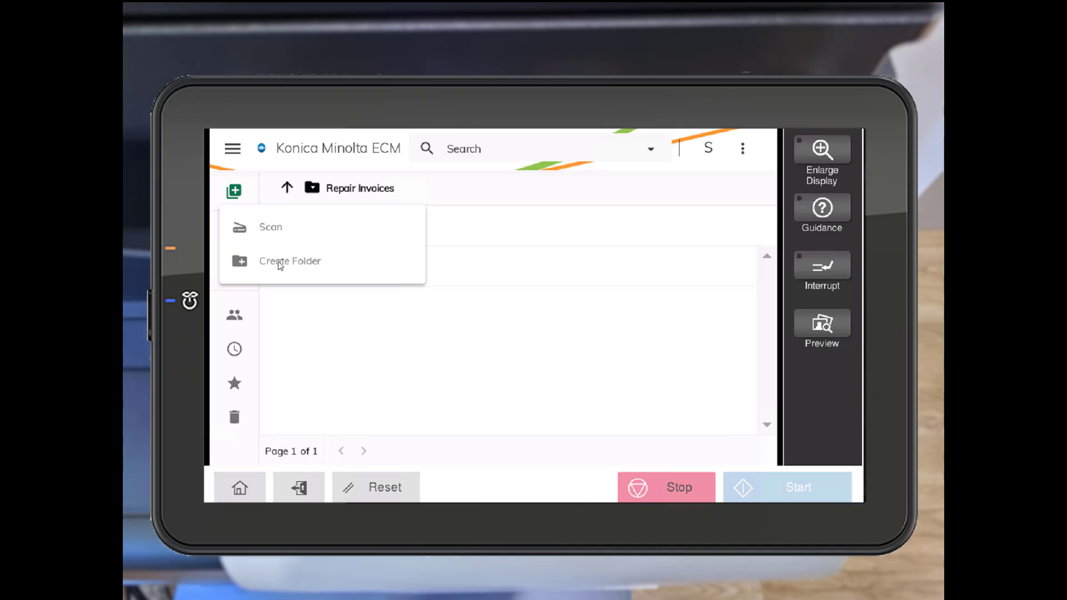
pyautogui.click(279, 266)
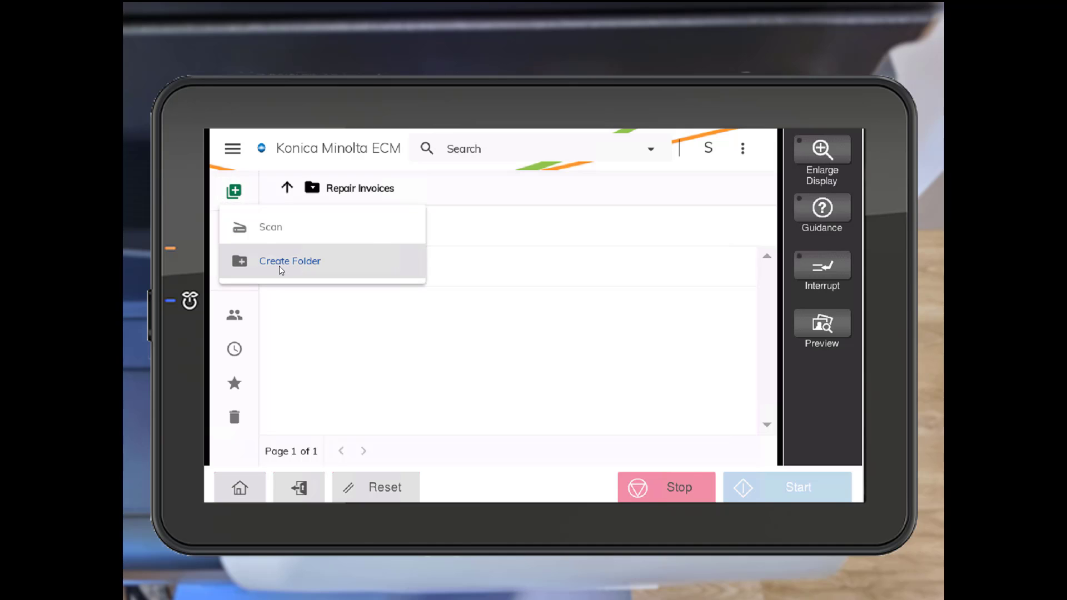
pyautogui.click(390, 241)
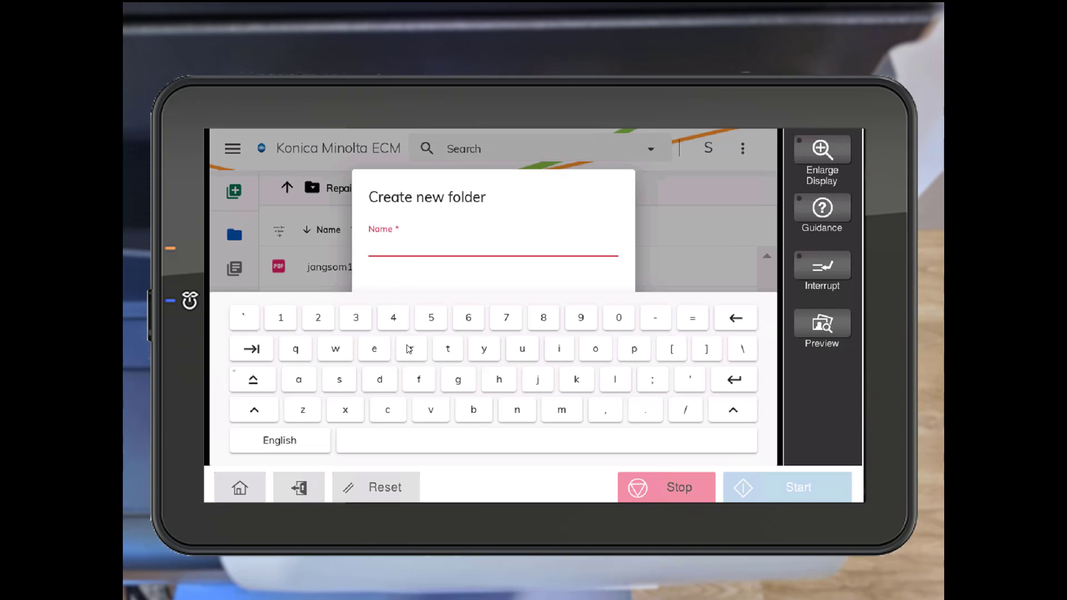
# Name the folder 'Invoice acc' and create it.
pyautogui.click(268, 412)
pyautogui.click(559, 348)
pyautogui.click(506, 412)
pyautogui.click(735, 318)
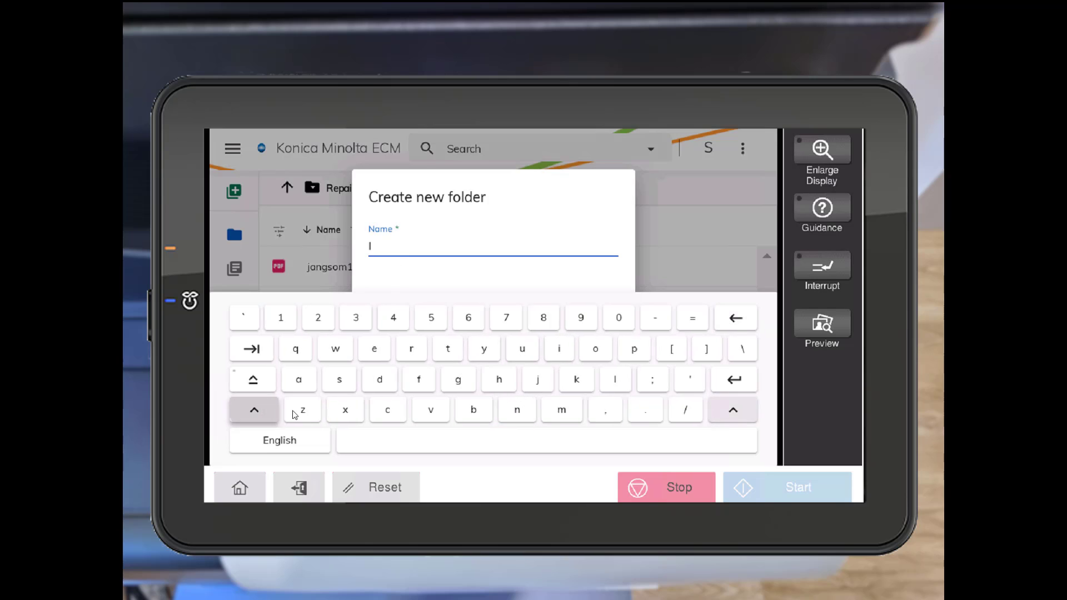
pyautogui.click(517, 409)
pyautogui.click(430, 410)
pyautogui.click(595, 349)
pyautogui.click(559, 348)
pyautogui.click(388, 409)
pyautogui.click(374, 349)
pyautogui.click(411, 445)
pyautogui.click(298, 380)
pyautogui.click(388, 410)
pyautogui.click(387, 409)
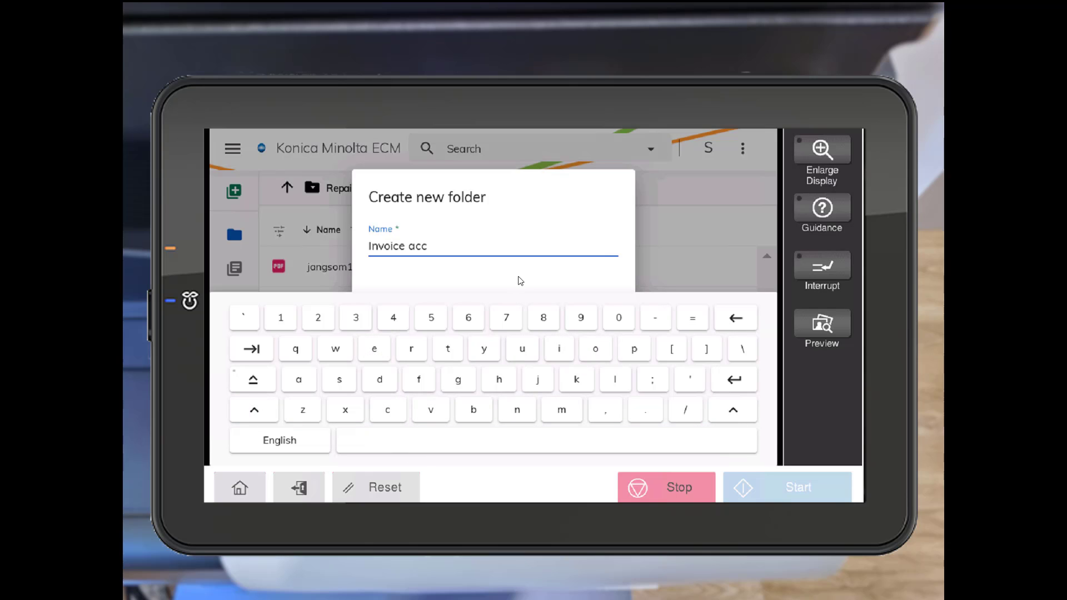
pyautogui.click(519, 280)
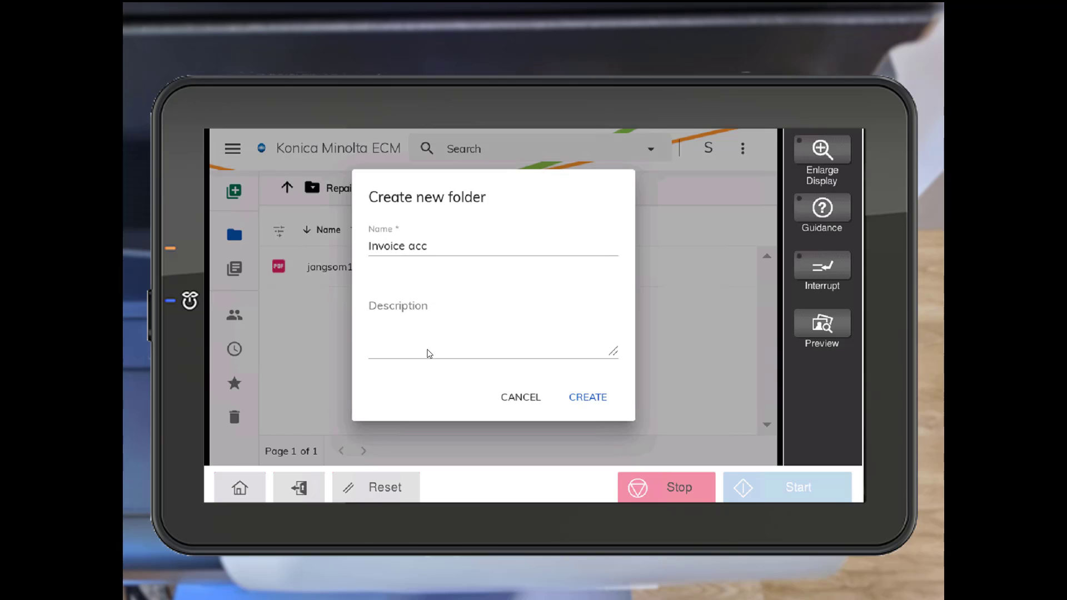
pyautogui.click(584, 398)
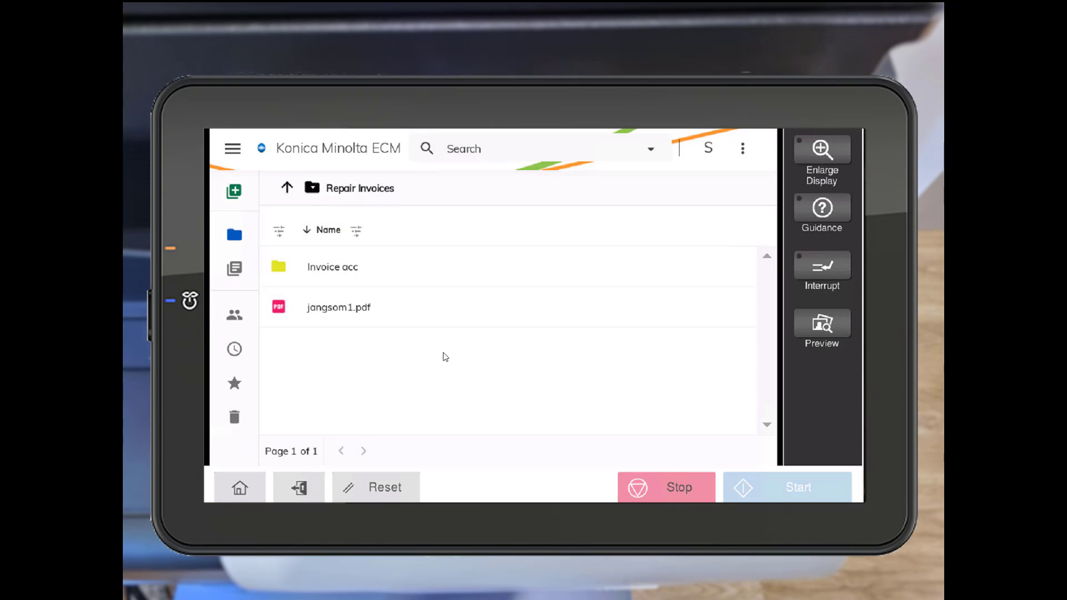
# Open the empty Invoice acc folder, then go up two levels to Personal Files.
pyautogui.click(338, 276)
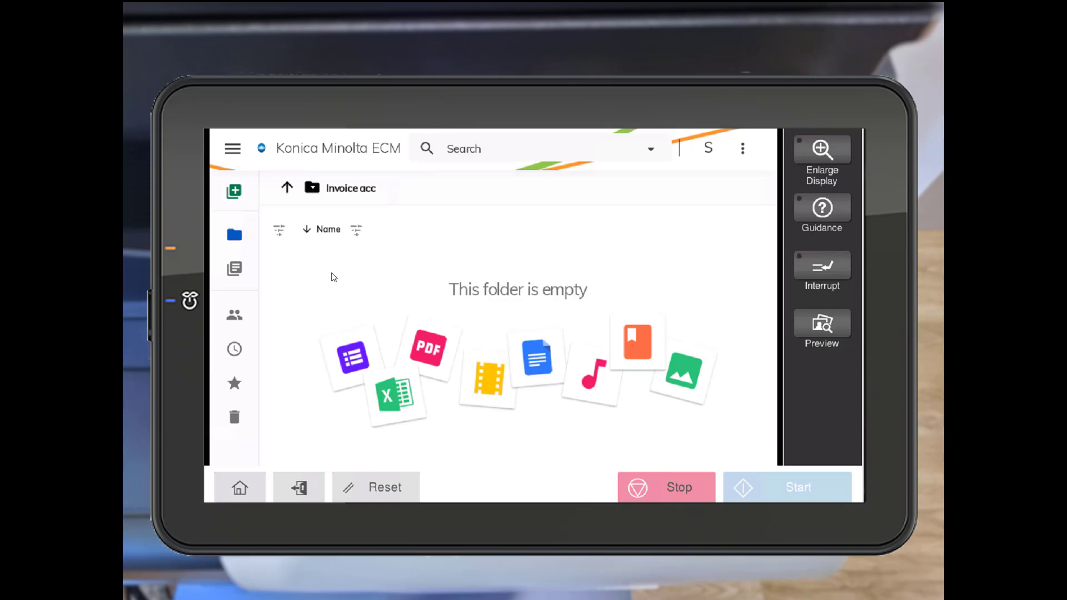
pyautogui.click(288, 188)
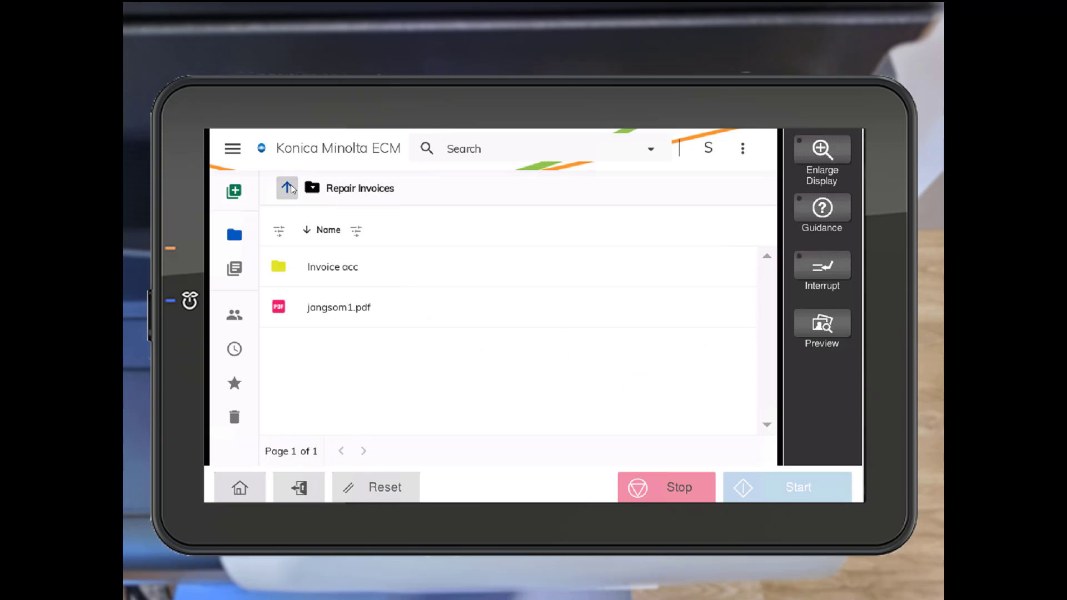
pyautogui.click(288, 187)
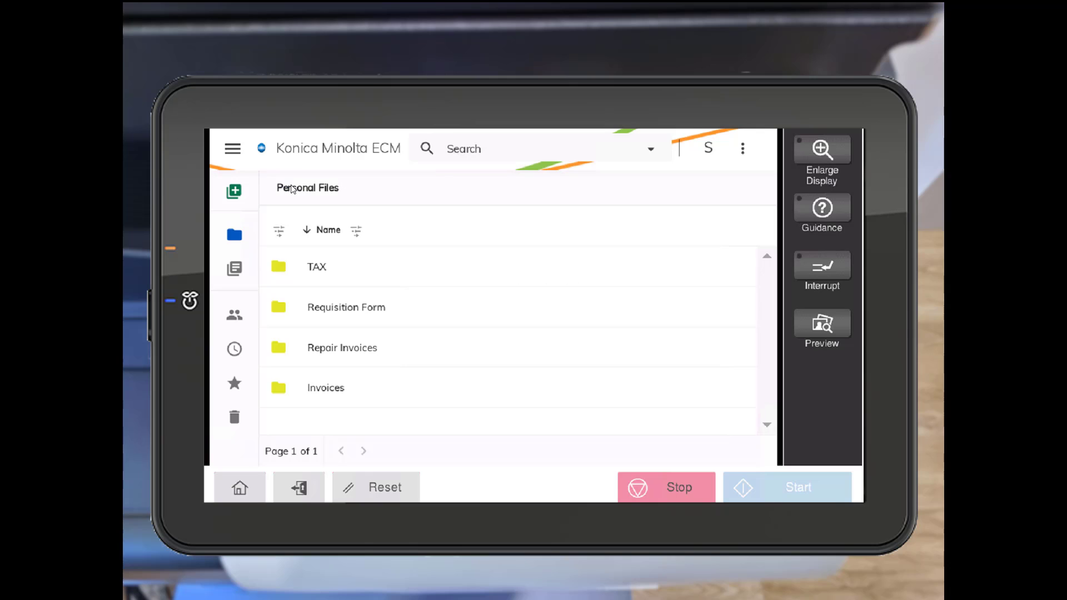
pyautogui.rightClick(391, 270)
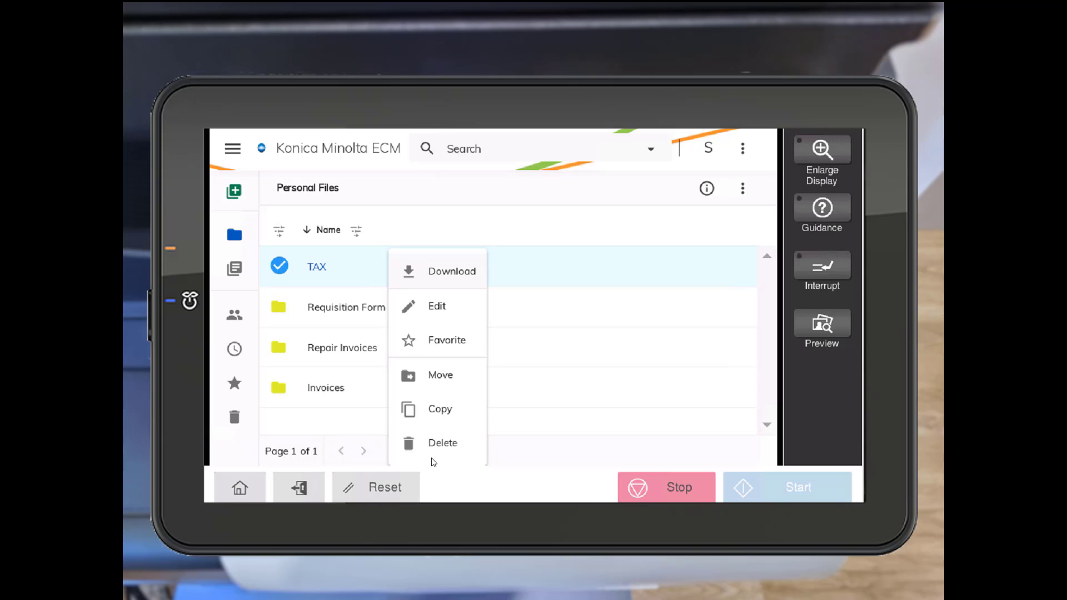
pyautogui.click(454, 283)
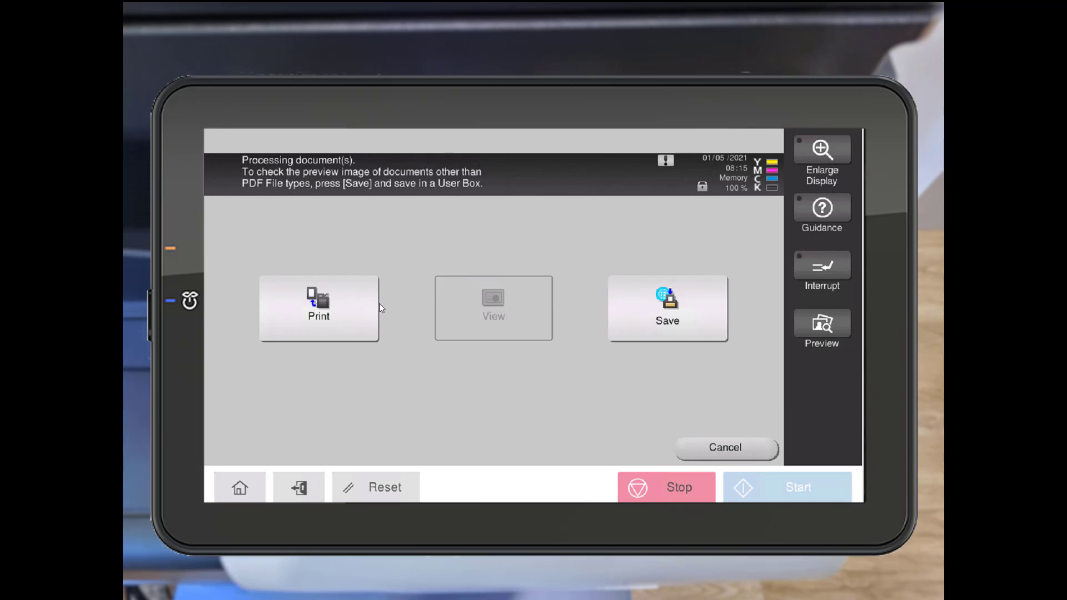
pyautogui.click(364, 316)
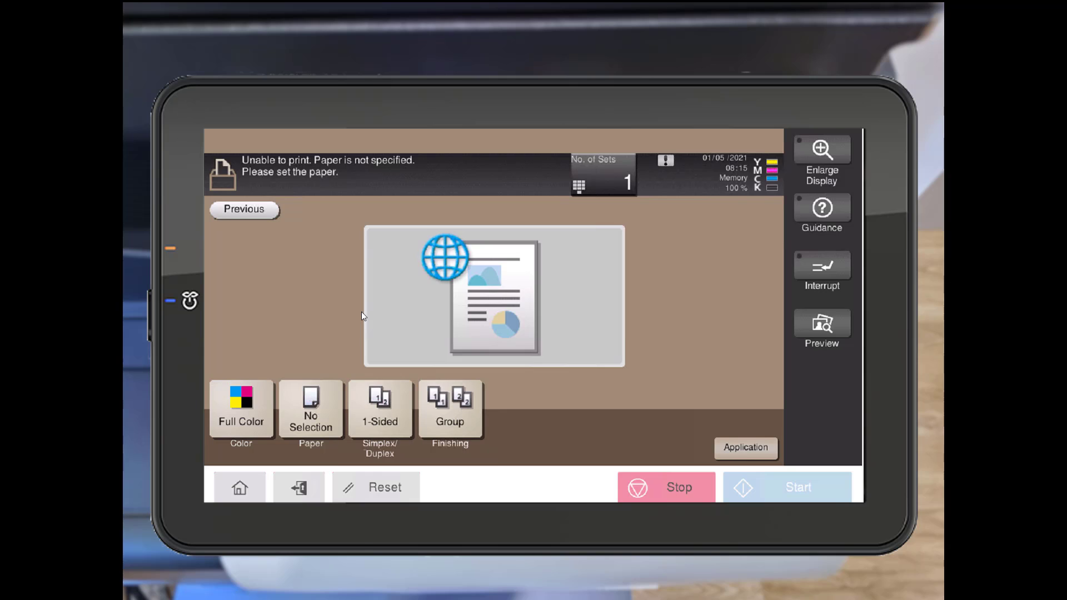
pyautogui.click(268, 211)
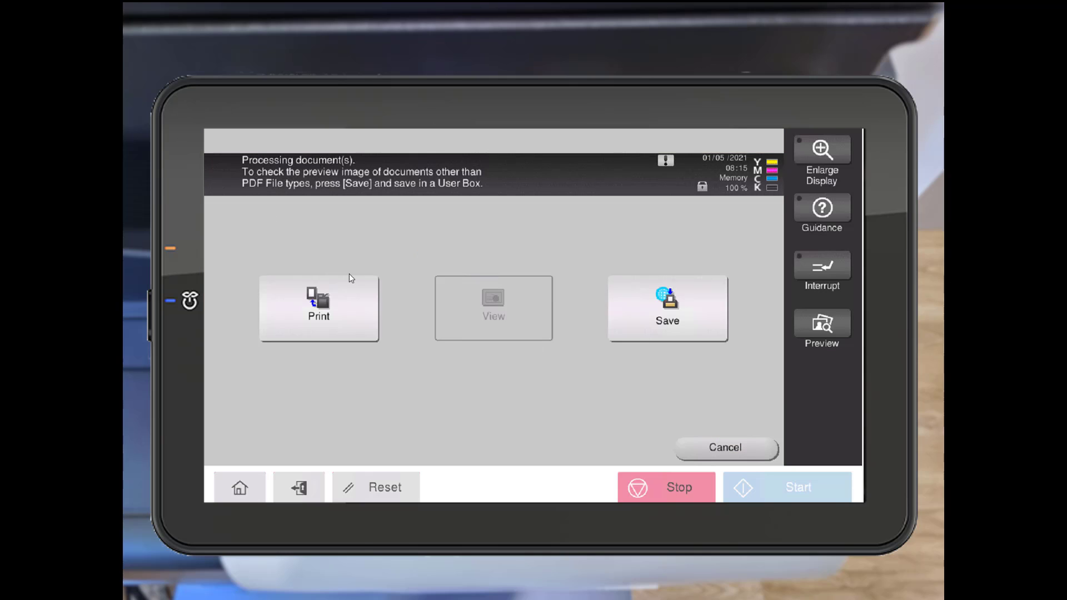
pyautogui.click(617, 320)
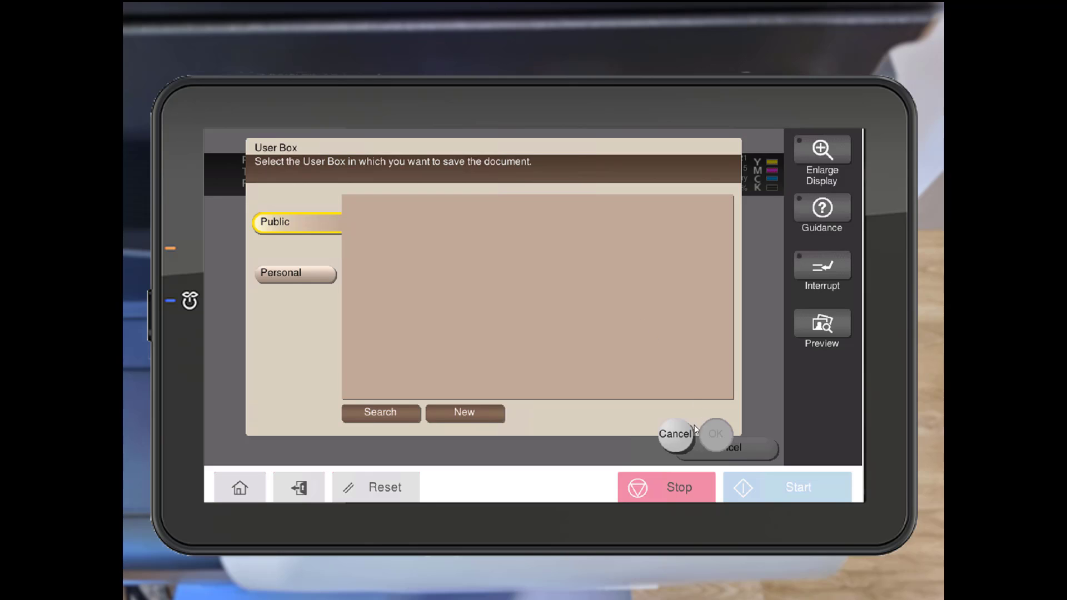
pyautogui.click(674, 444)
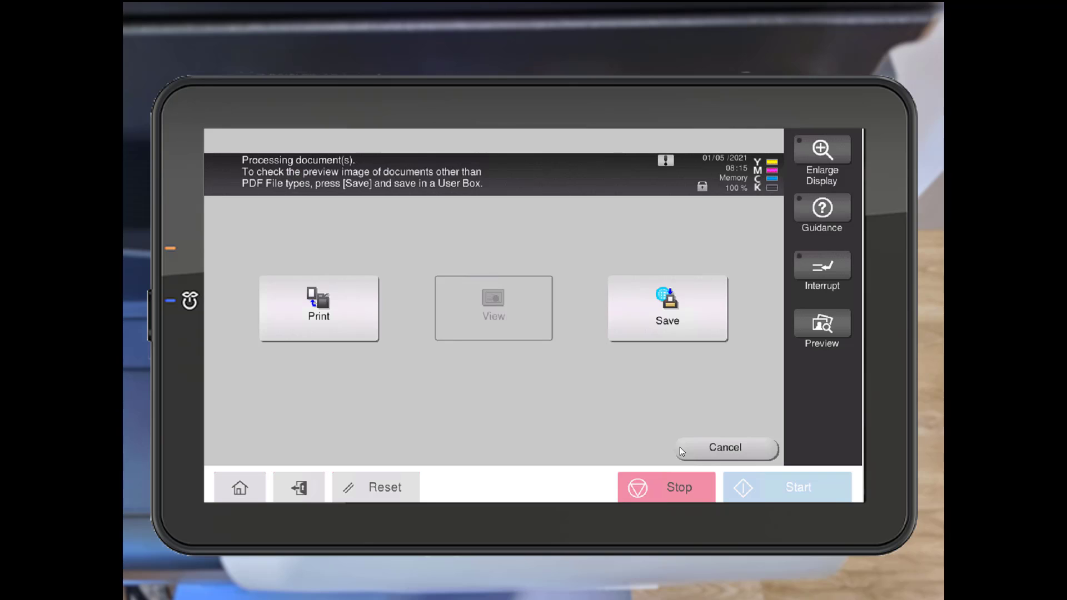
pyautogui.click(684, 448)
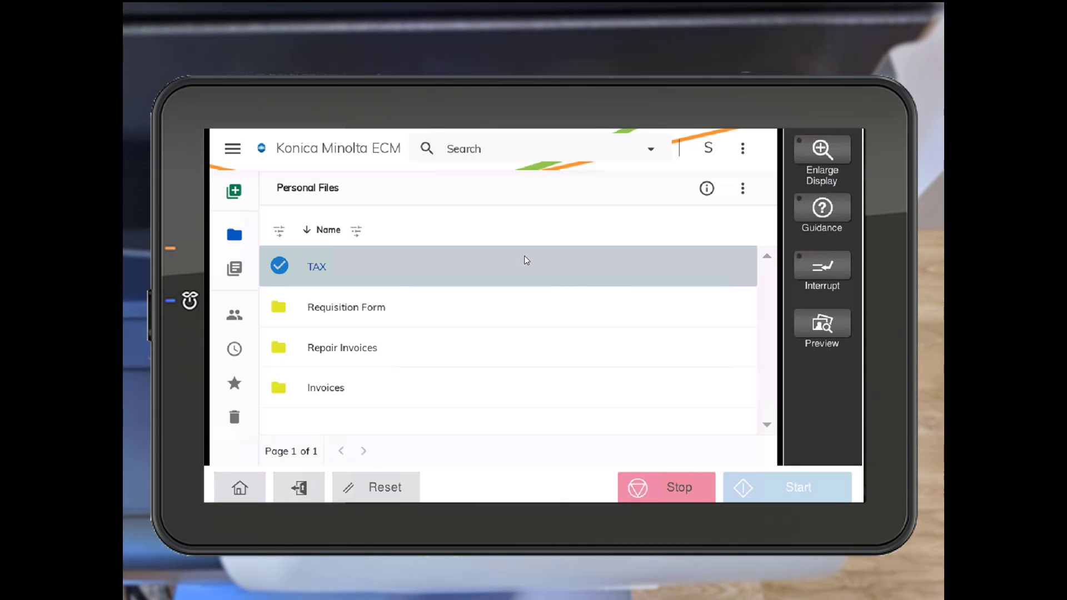
# Open the TAX folder's Edit form and cancel it without changes.
pyautogui.rightClick(525, 260)
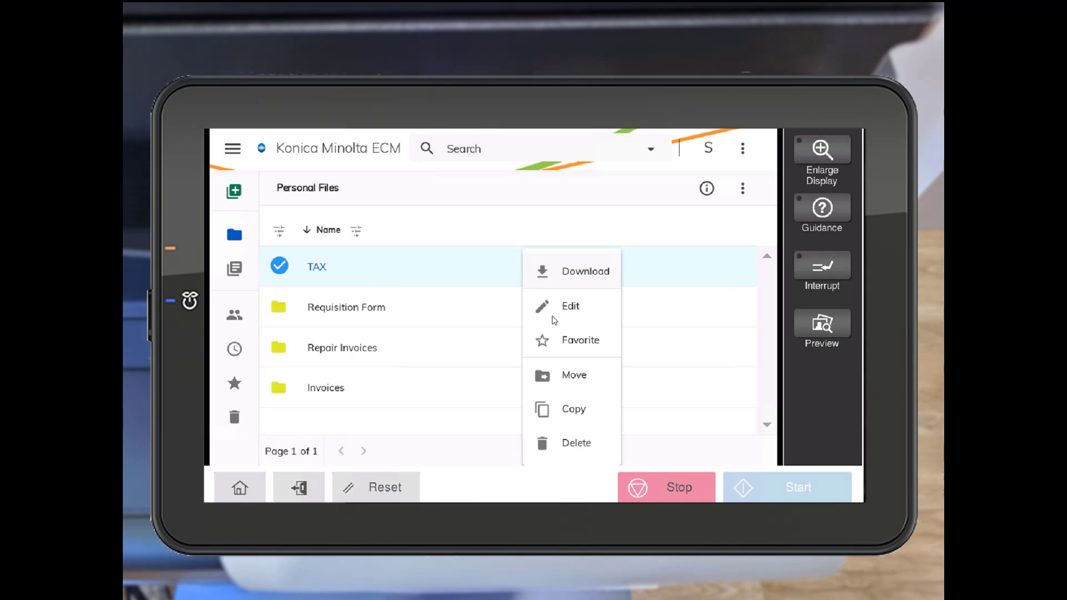
pyautogui.click(553, 318)
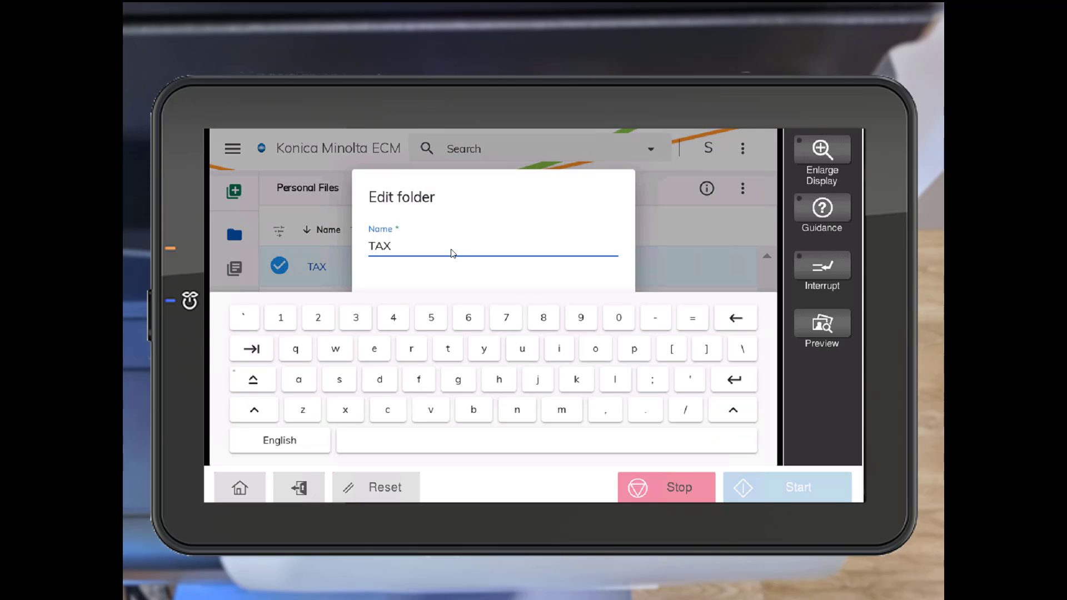
pyautogui.click(449, 269)
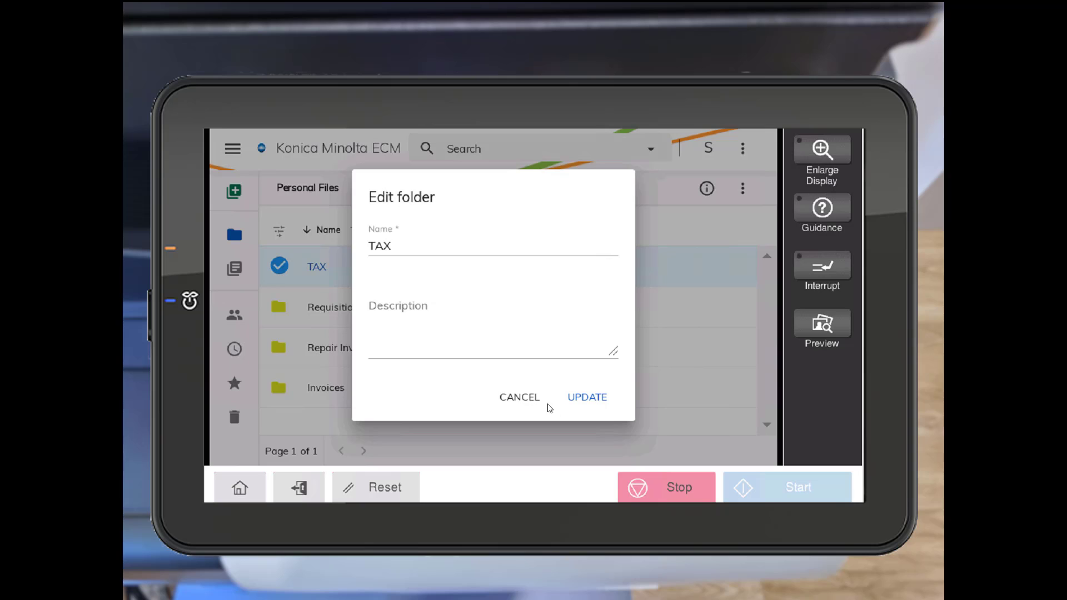
pyautogui.click(518, 398)
# Mark the TAX folder as a Favorite from its context menu.
pyautogui.rightClick(497, 274)
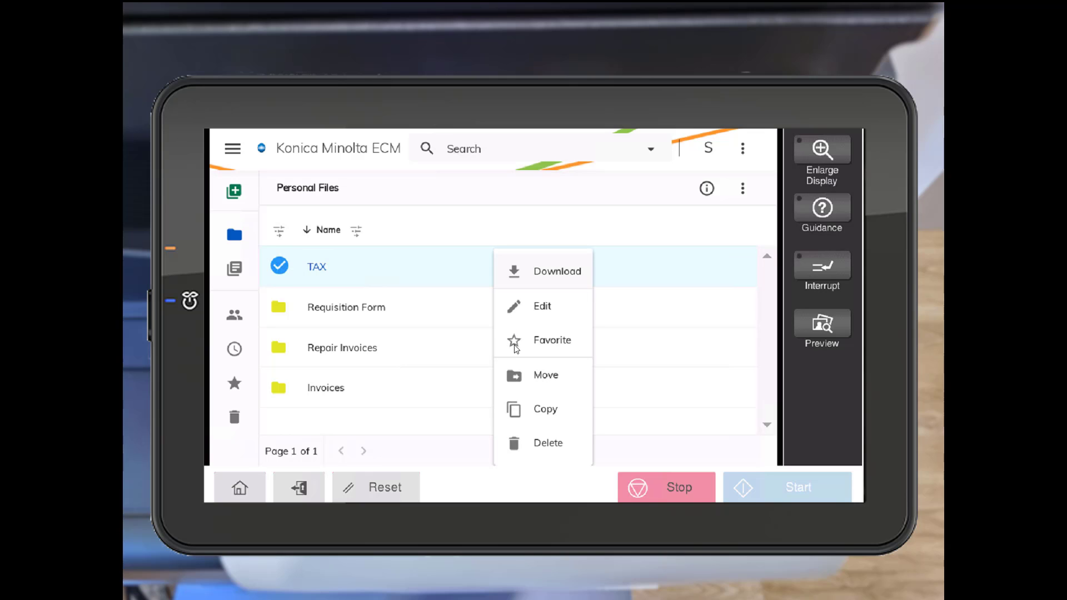
pyautogui.click(514, 344)
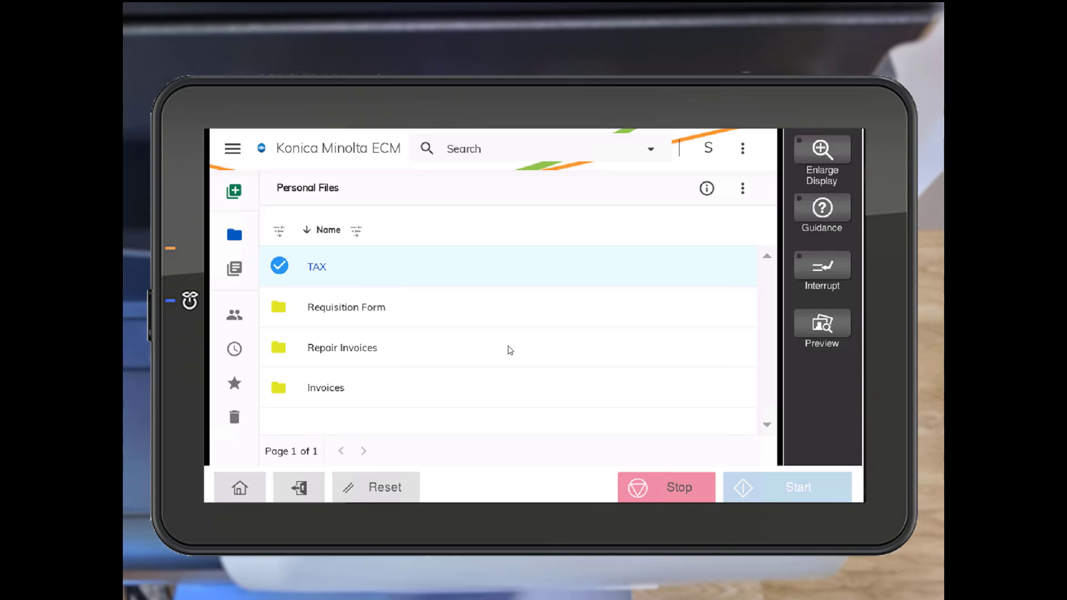
# Look at Favorites, return to Personal Files, and open the TAX folder's details.
pyautogui.click(233, 389)
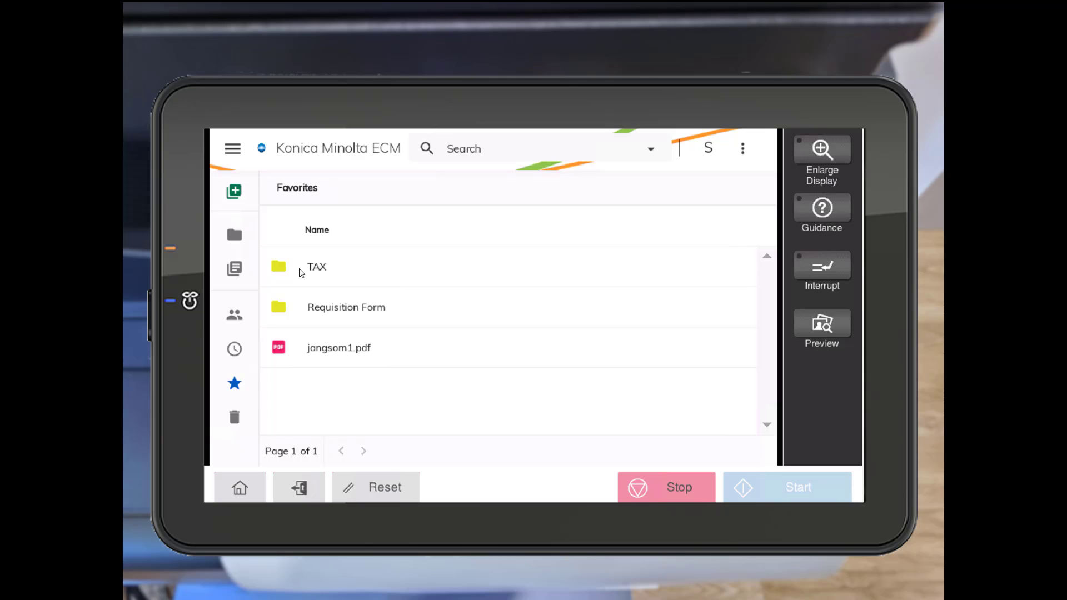
pyautogui.click(243, 235)
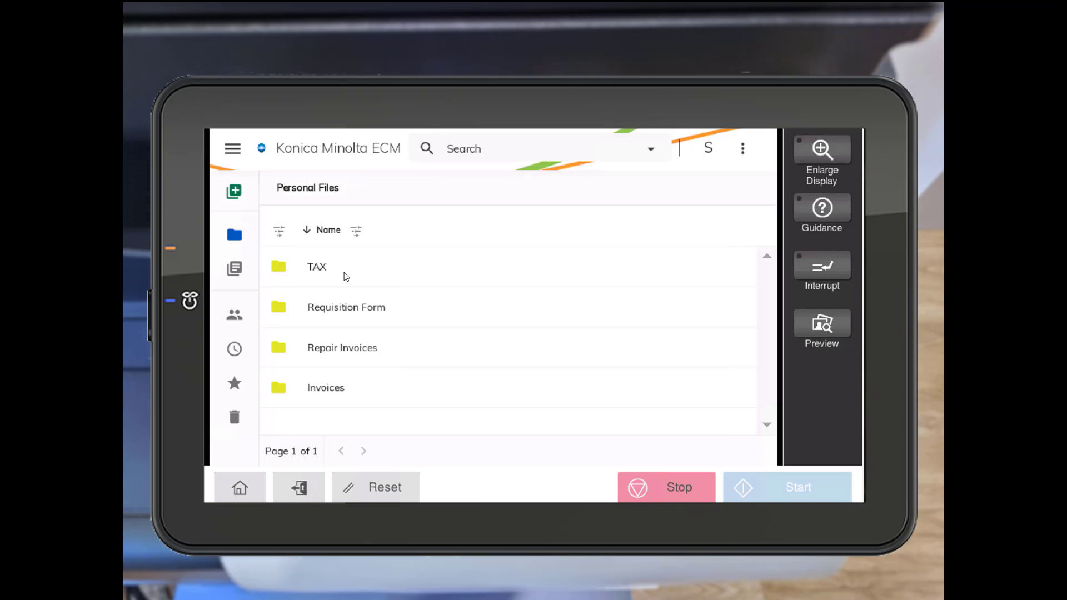
pyautogui.click(409, 272)
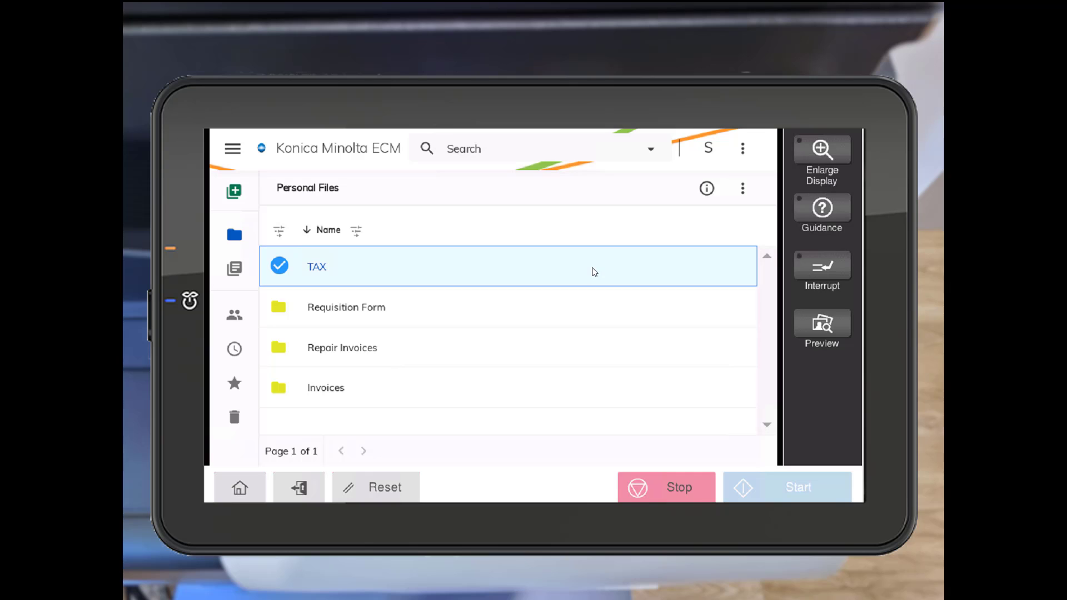
pyautogui.click(708, 191)
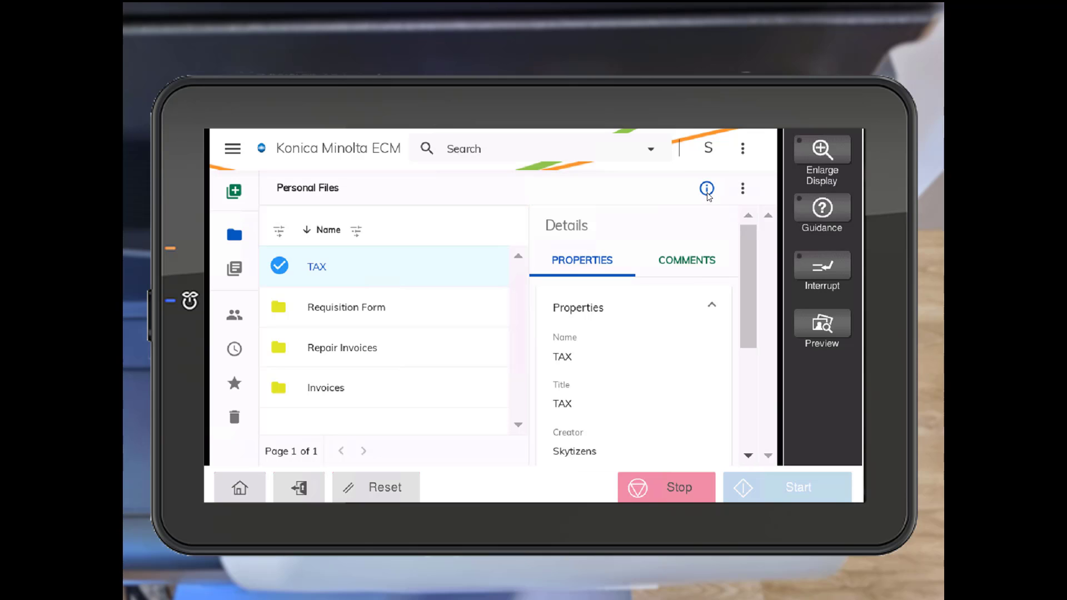
# Make the TAX folder's properties editable, then show its comments, which list zero.
pyautogui.moveTo(746, 260); pyautogui.dragTo(748, 374)
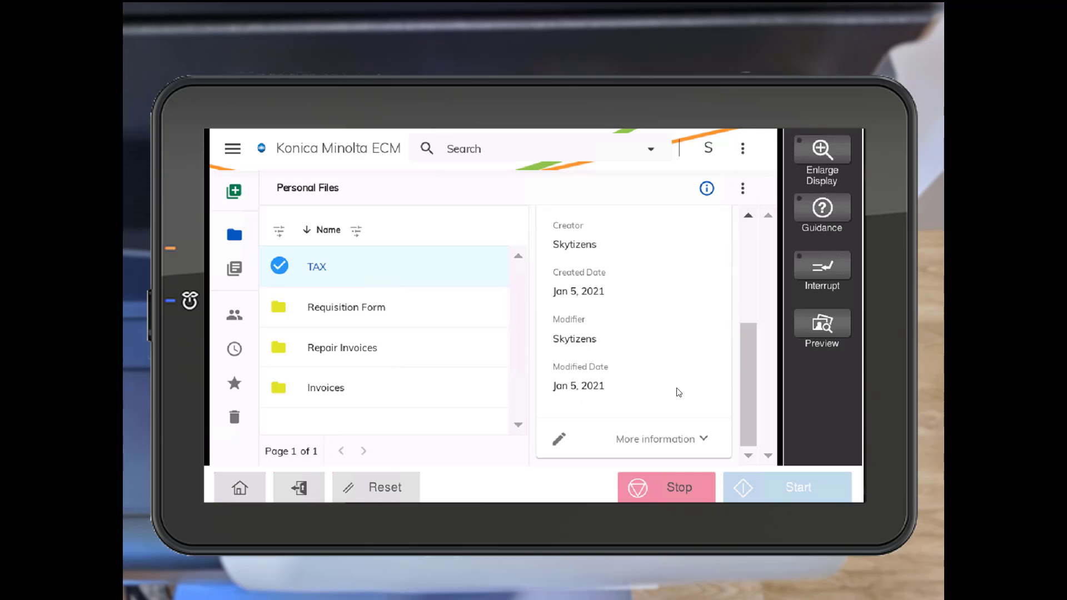
pyautogui.click(558, 439)
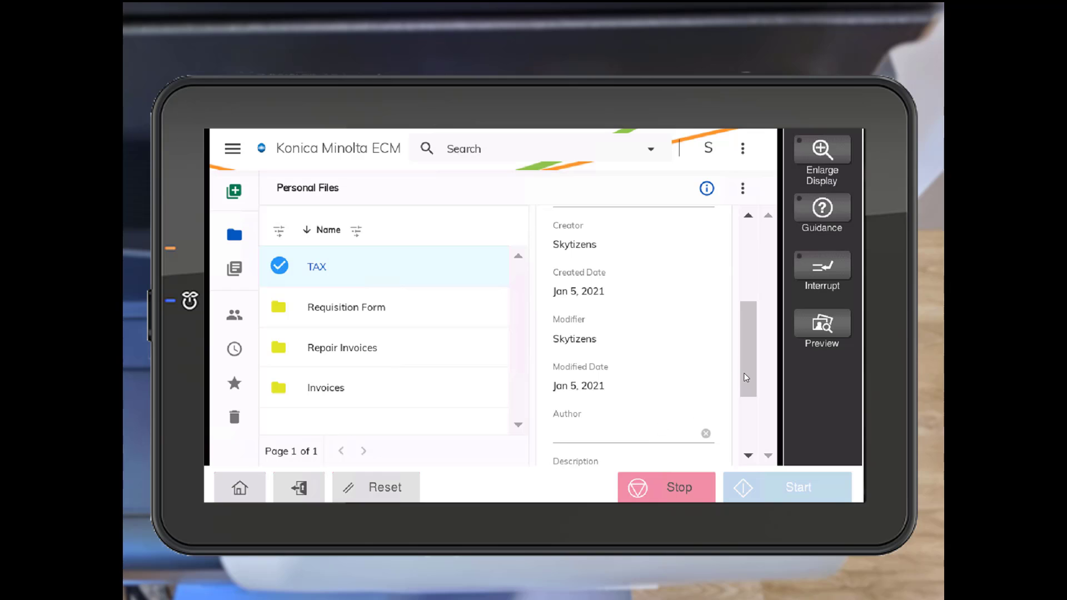
pyautogui.moveTo(744, 375); pyautogui.dragTo(745, 414)
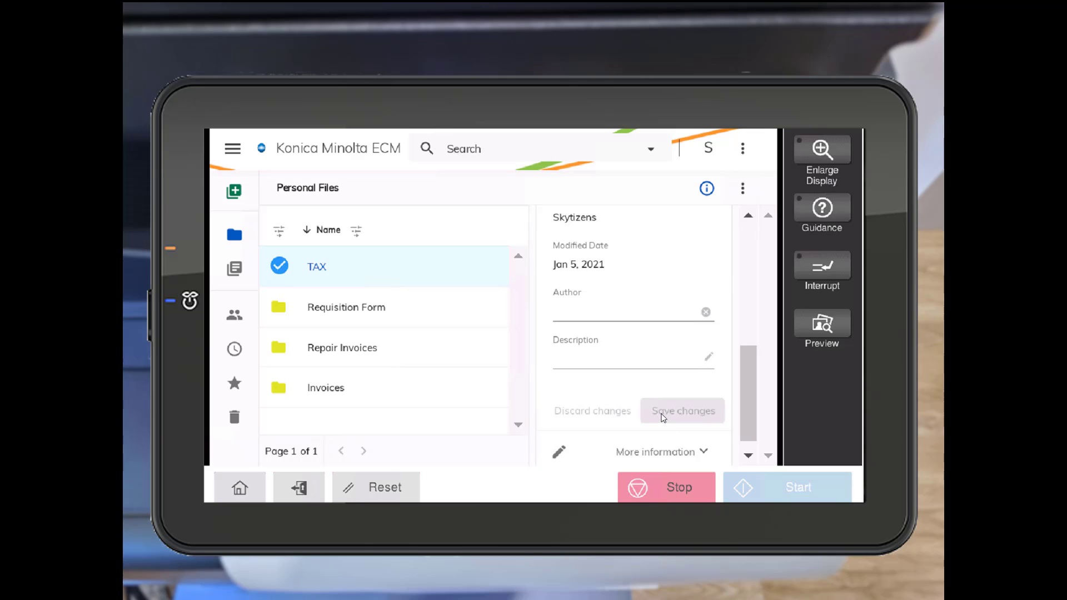
pyautogui.scroll(5, 728, 278)
pyautogui.scroll(2, 728, 262)
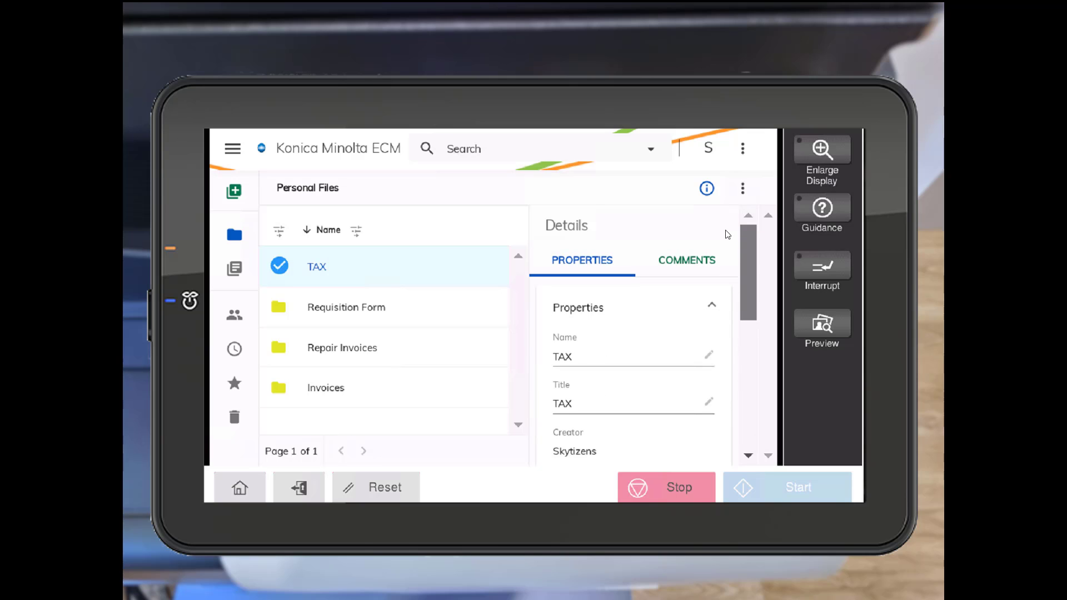
pyautogui.click(679, 269)
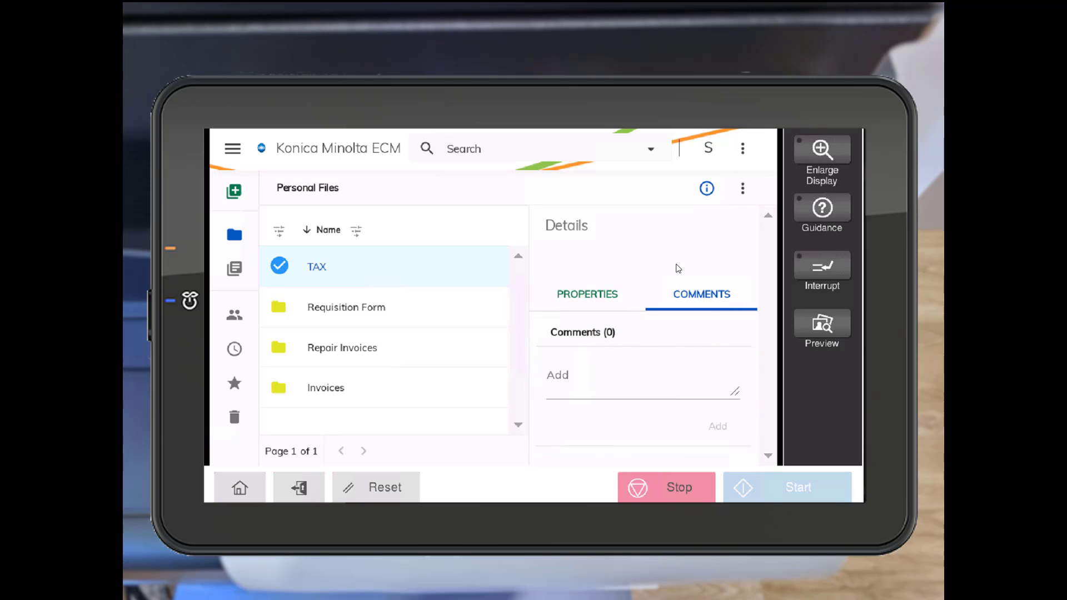
# Close the TAX folder's details and dismiss its actions list.
pyautogui.click(708, 189)
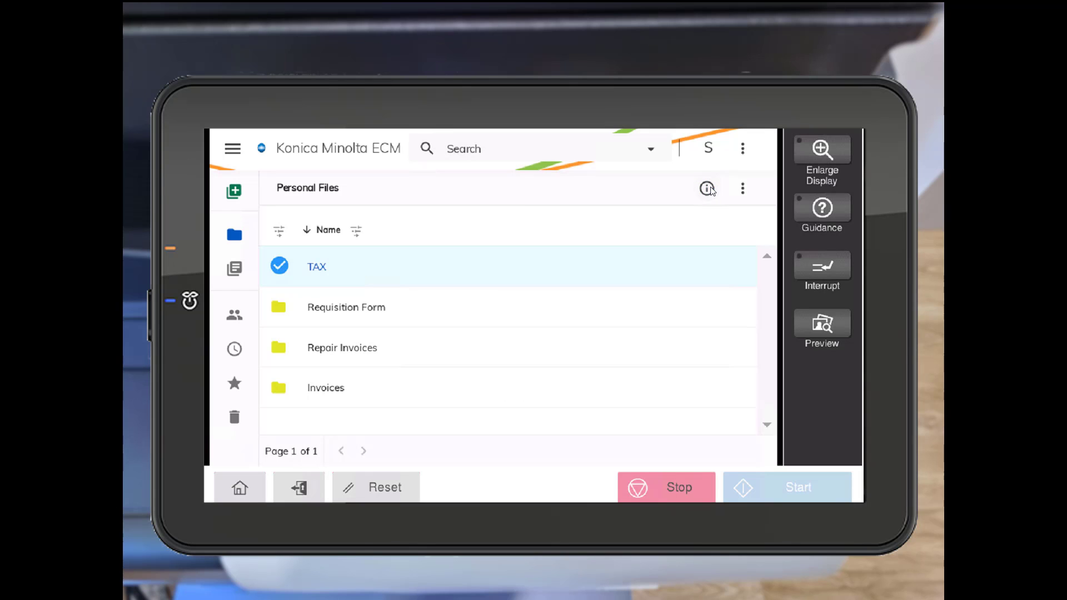
pyautogui.click(744, 194)
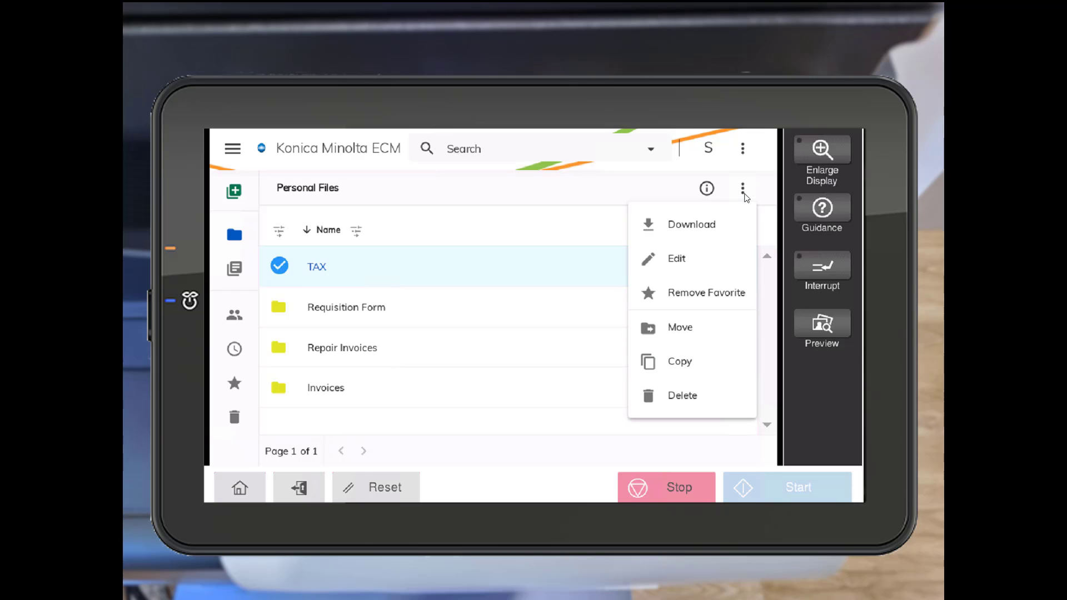
pyautogui.click(745, 194)
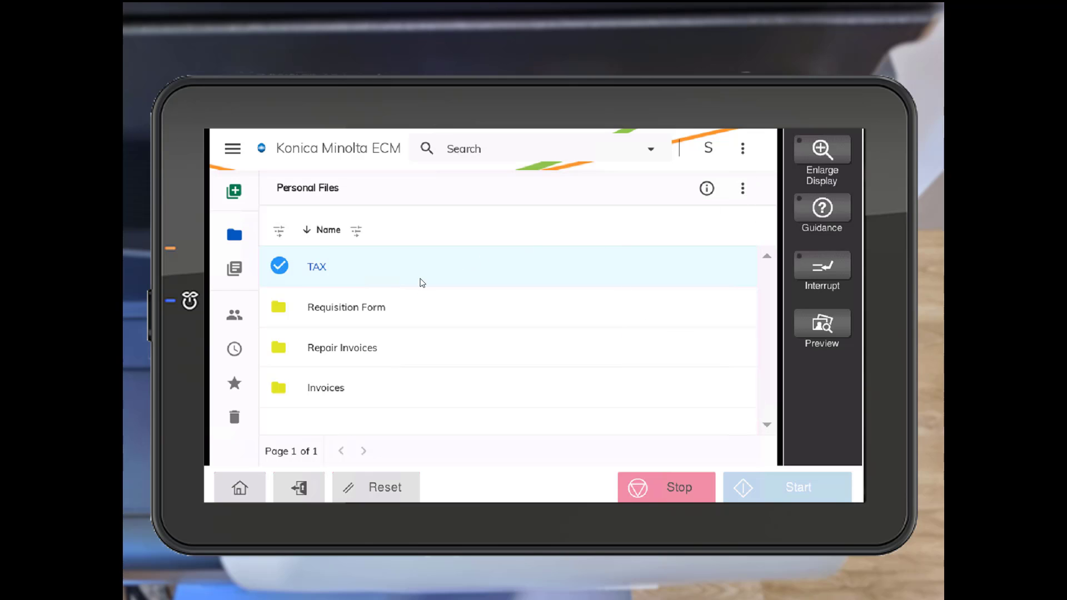
# Open the Invoices folder and bring up the actions for Sky Enterprise 03.pdf.
pyautogui.click(342, 389)
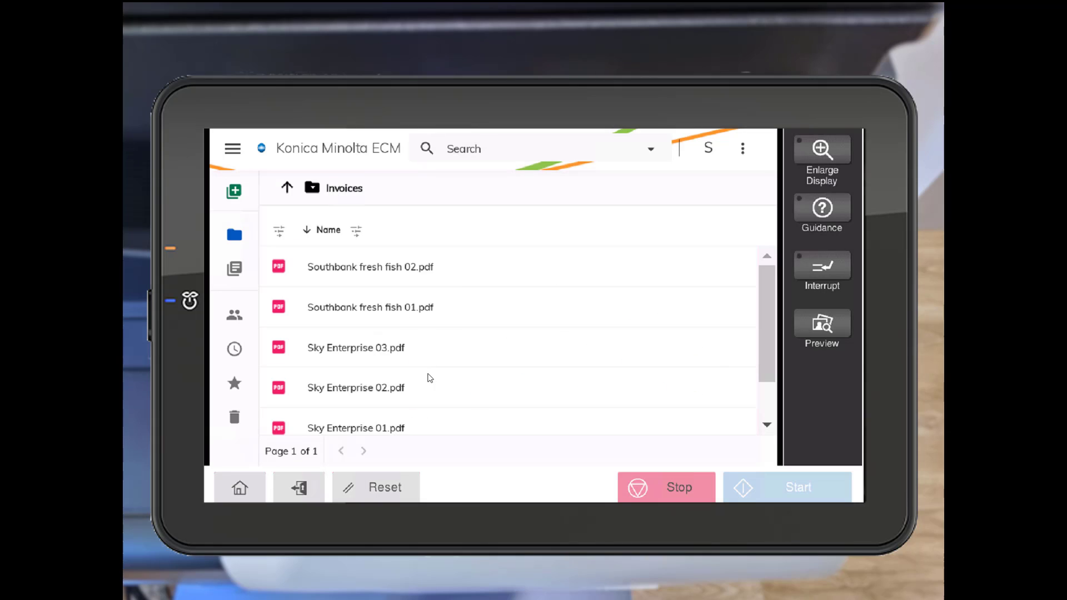
pyautogui.scroll(-2, 772, 302)
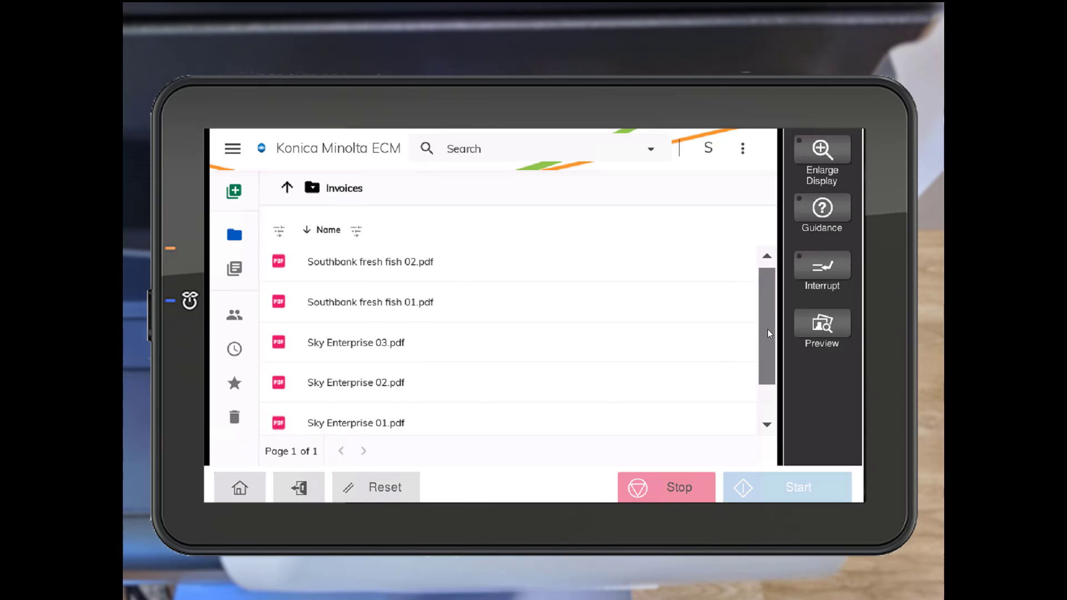
pyautogui.moveTo(768, 319); pyautogui.dragTo(766, 285)
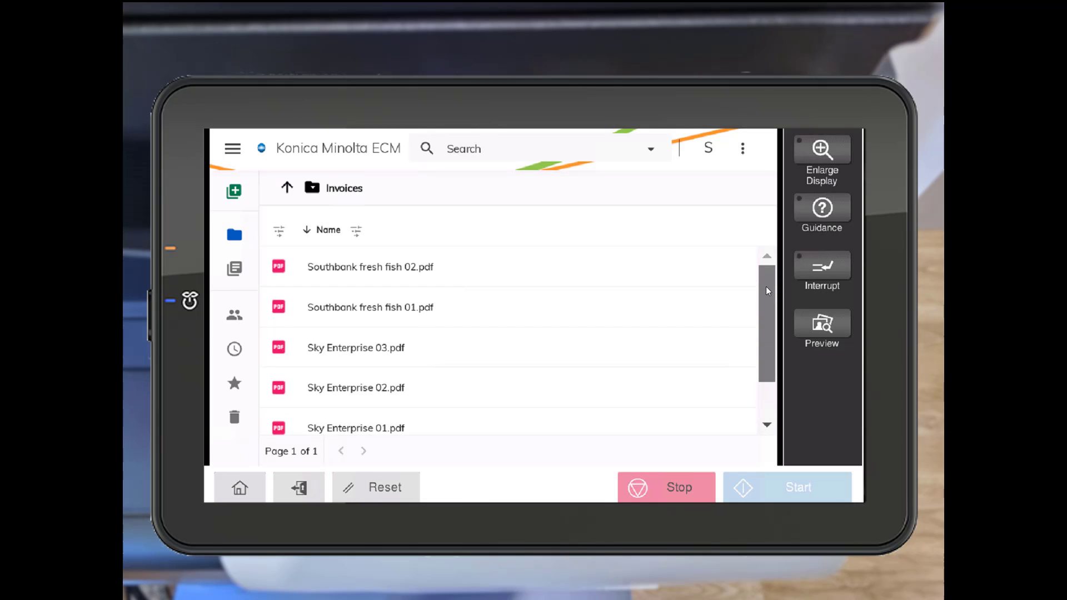
pyautogui.click(438, 355)
pyautogui.rightClick(436, 353)
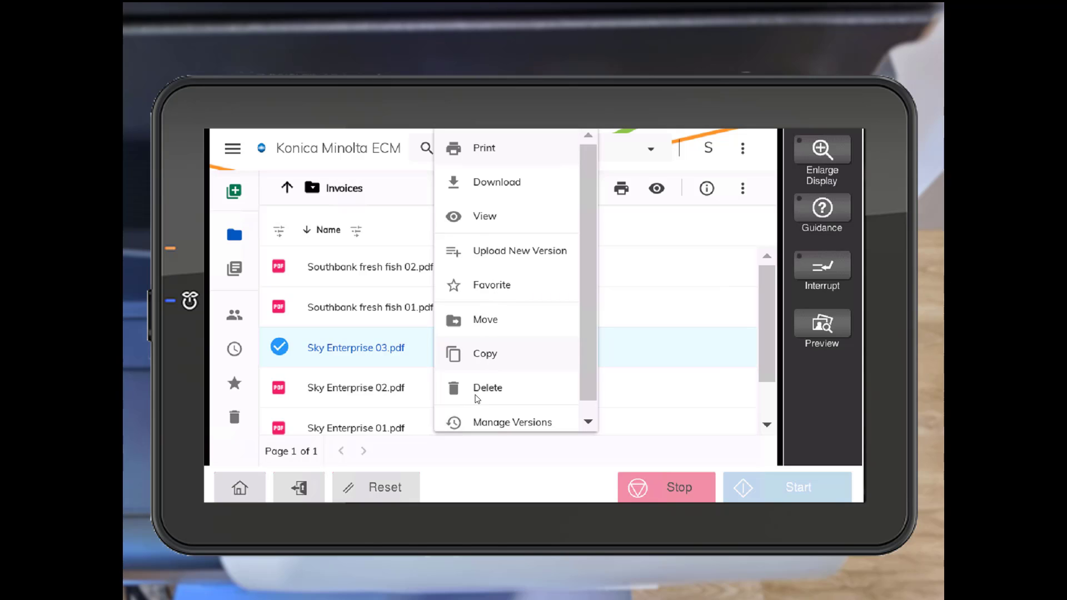
pyautogui.click(587, 421)
pyautogui.moveTo(585, 380); pyautogui.dragTo(590, 345)
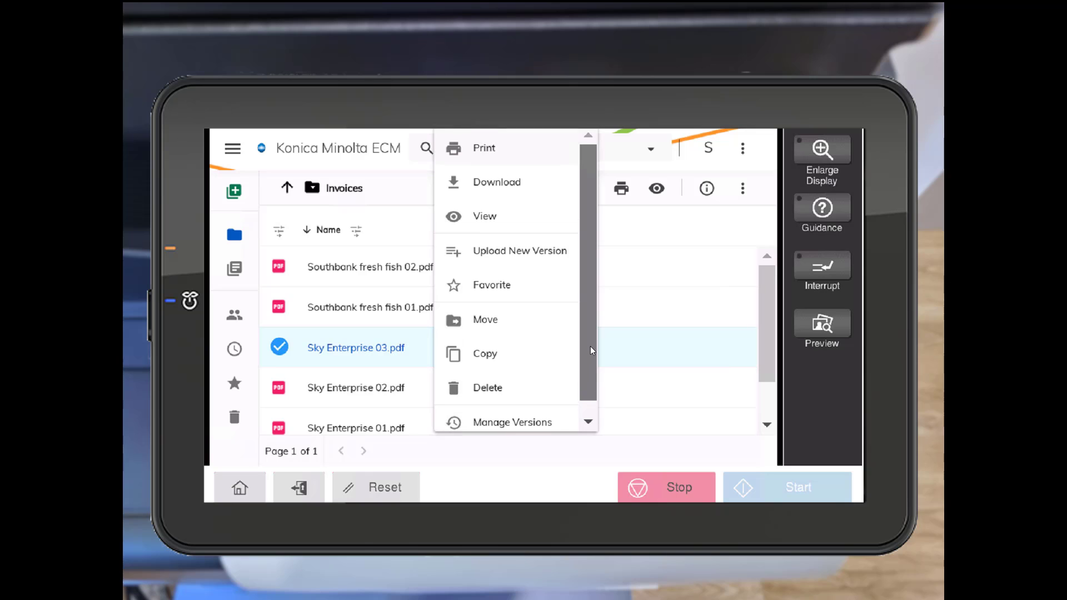
# Start printing Sky Enterprise 03.pdf and set the number of copies to 4.
pyautogui.click(490, 151)
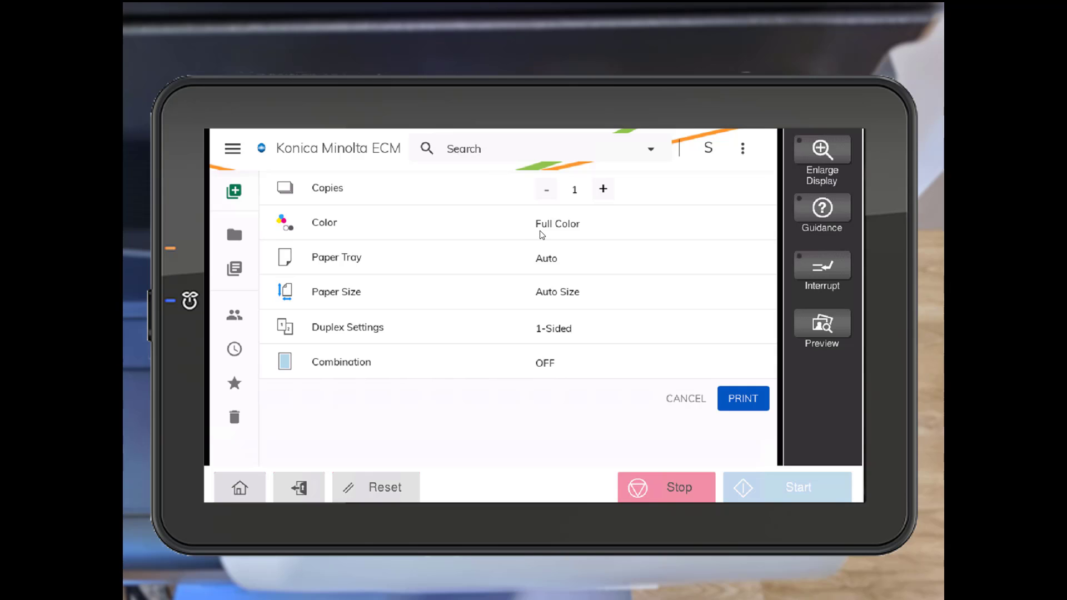
pyautogui.click(603, 190)
pyautogui.click(603, 191)
pyautogui.click(603, 190)
pyautogui.click(603, 190)
pyautogui.click(603, 190)
pyautogui.click(603, 190)
pyautogui.click(603, 190)
pyautogui.click(603, 190)
pyautogui.click(603, 190)
pyautogui.click(548, 440)
pyautogui.click(653, 441)
pyautogui.click(652, 441)
pyautogui.click(652, 440)
pyautogui.click(327, 375)
pyautogui.click(498, 226)
# Keep Full Color, Auto tray, Auto Size, 1-Sided and Combination OFF, then cancel printing.
pyautogui.click(544, 230)
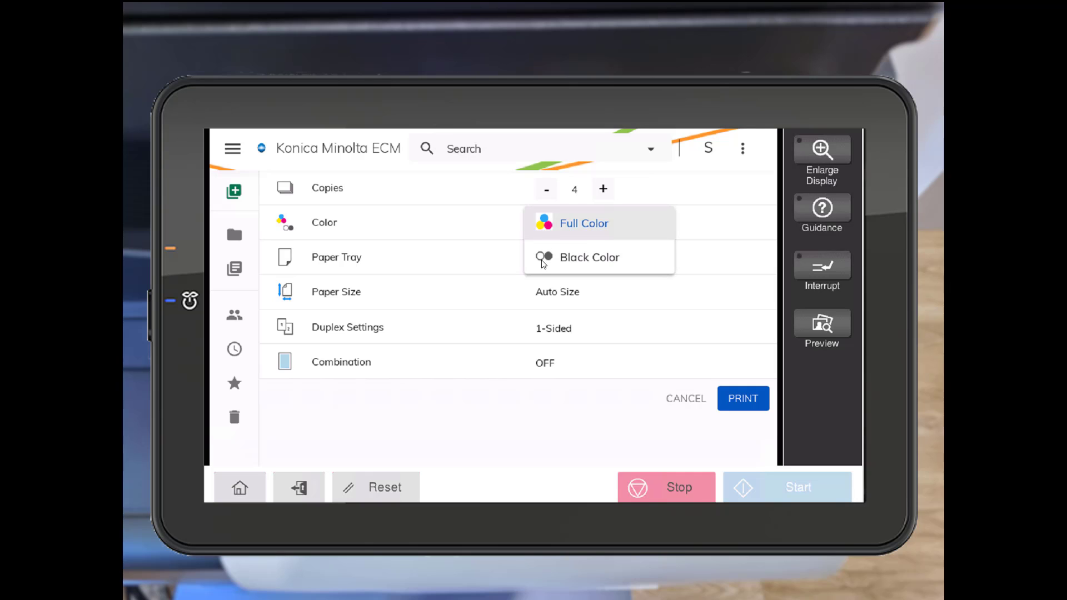
pyautogui.click(492, 257)
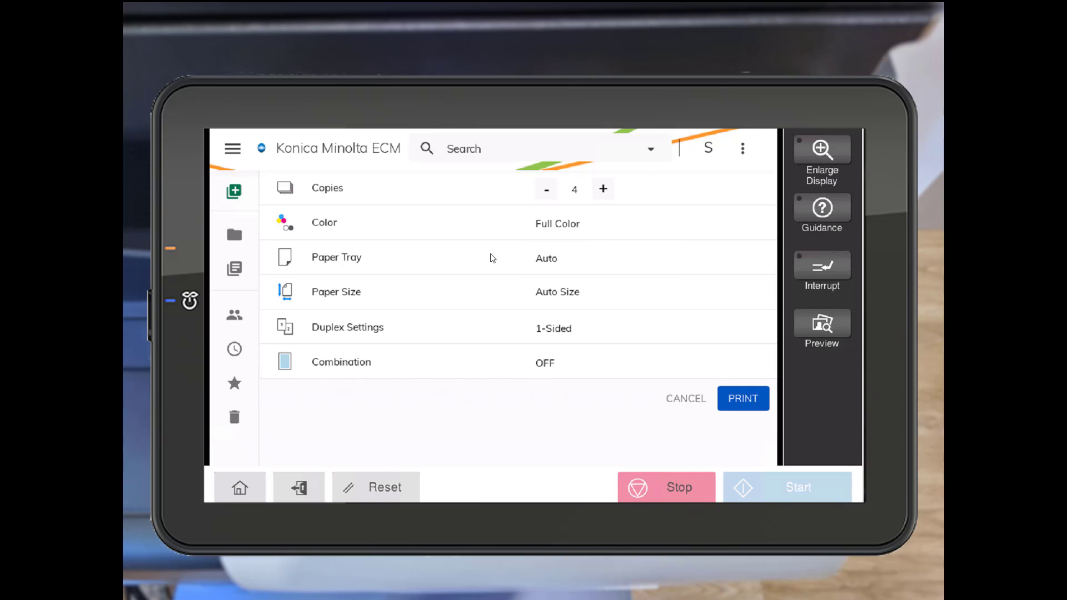
pyautogui.click(539, 261)
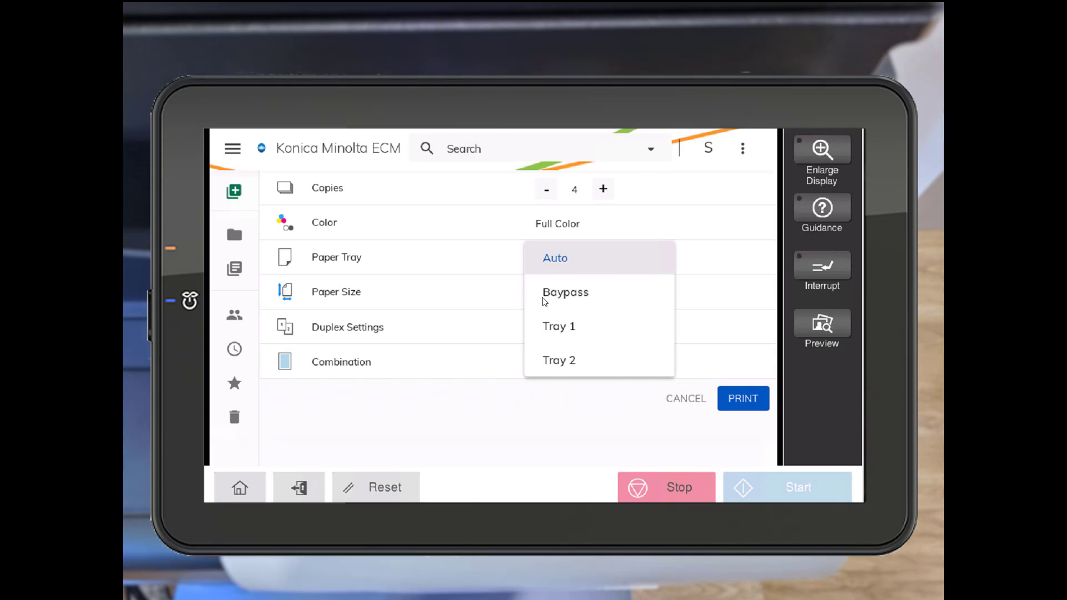
pyautogui.click(554, 398)
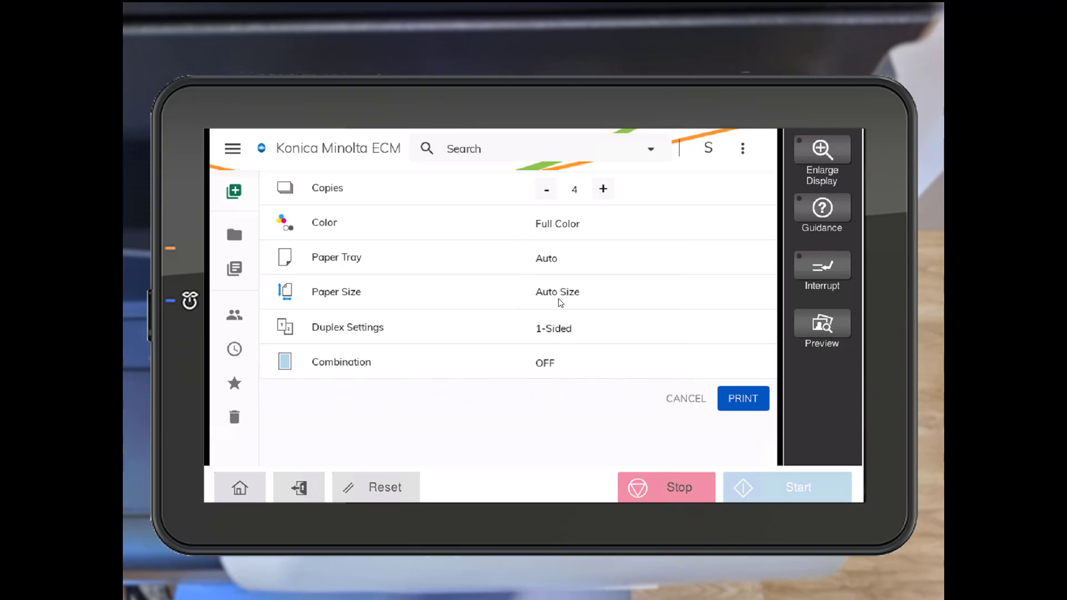
pyautogui.click(560, 303)
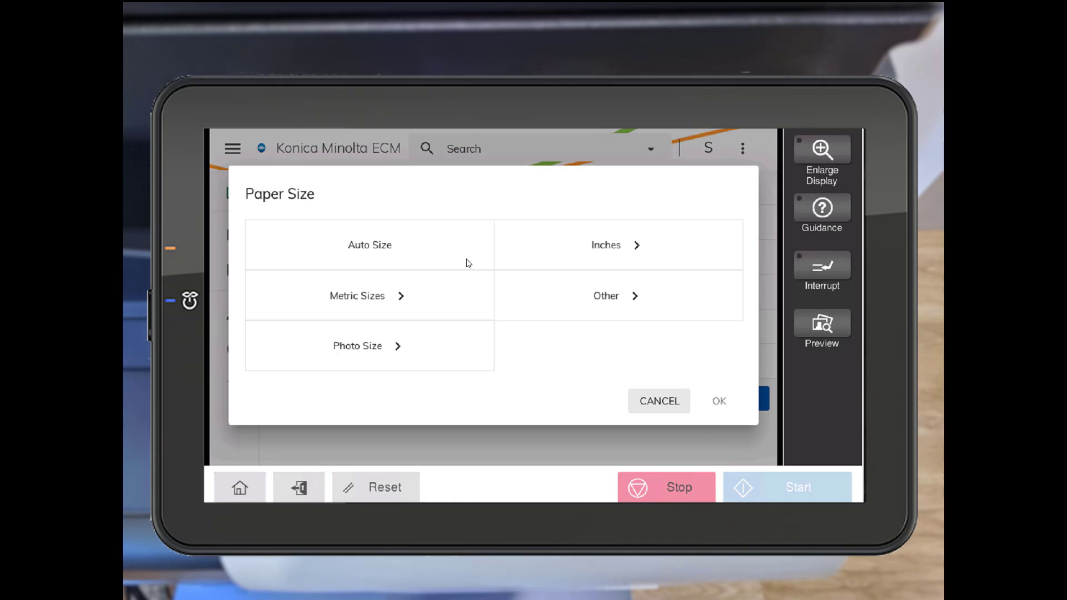
pyautogui.click(520, 247)
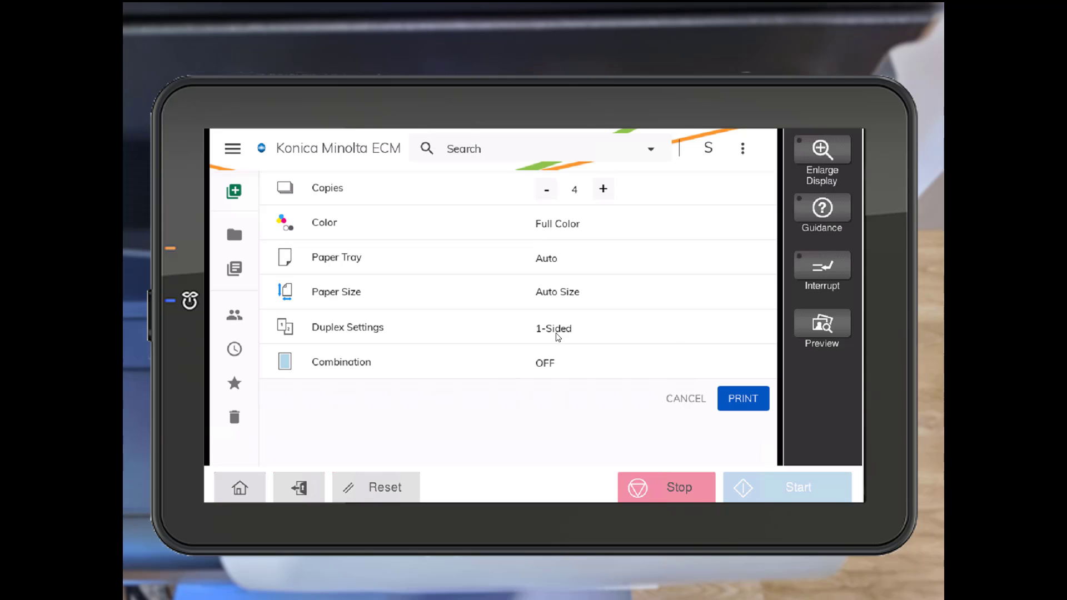
pyautogui.click(556, 332)
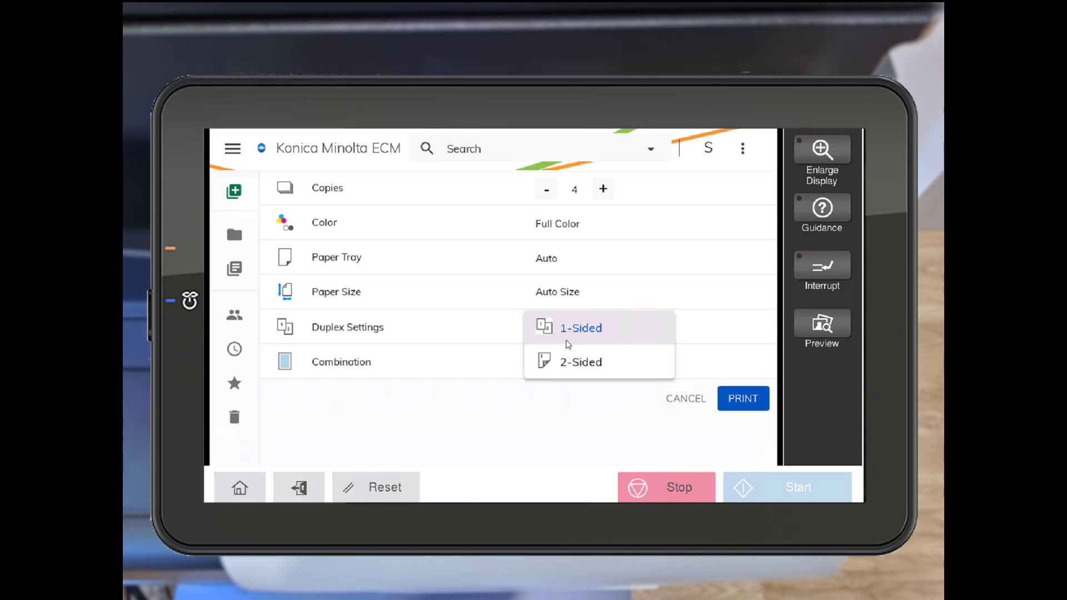
pyautogui.click(576, 419)
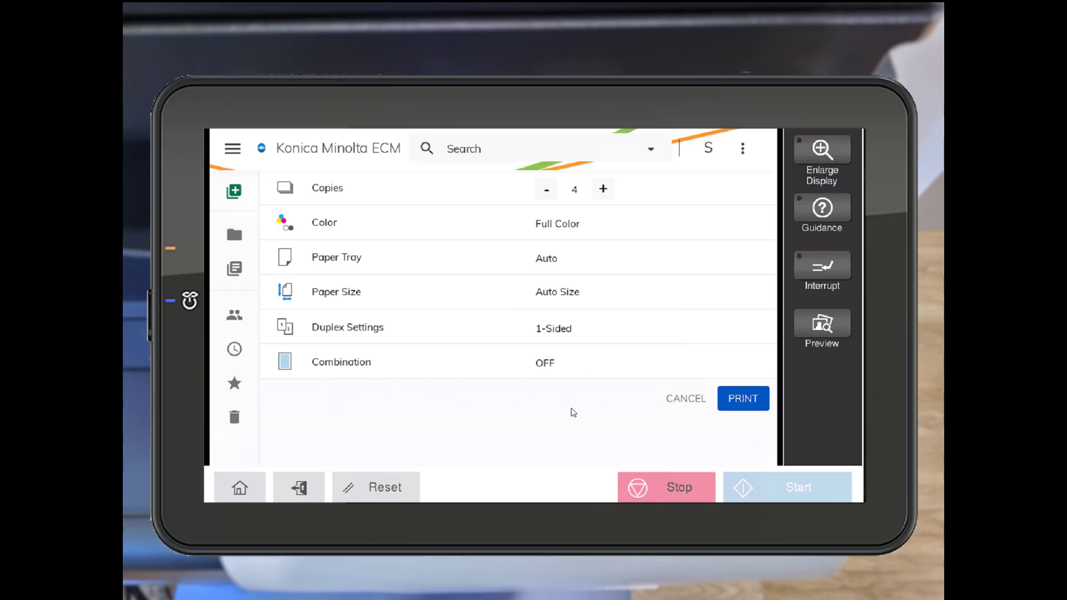
pyautogui.click(556, 364)
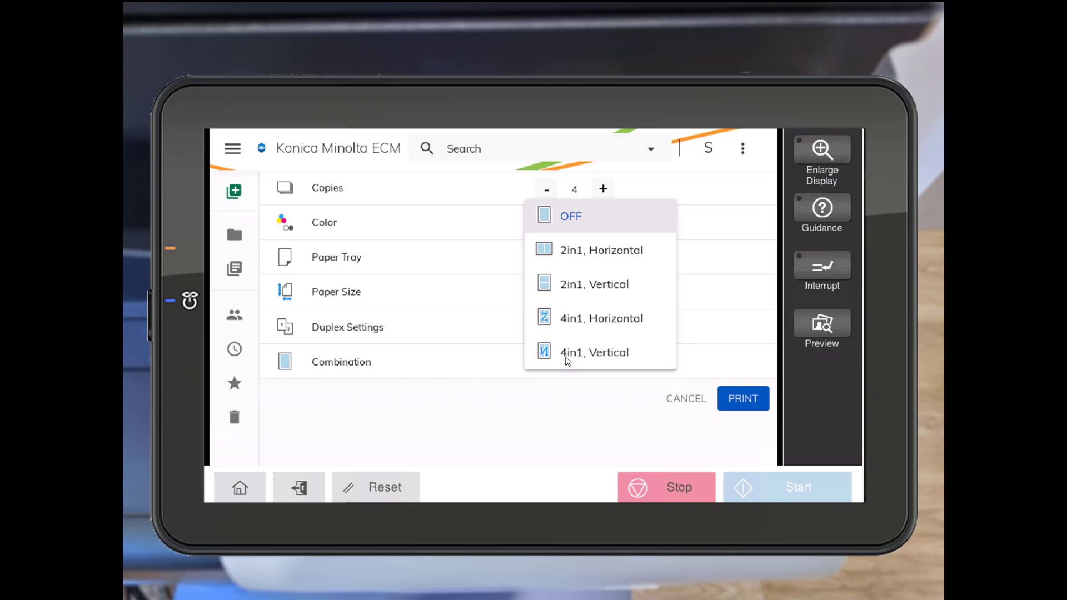
pyautogui.click(581, 412)
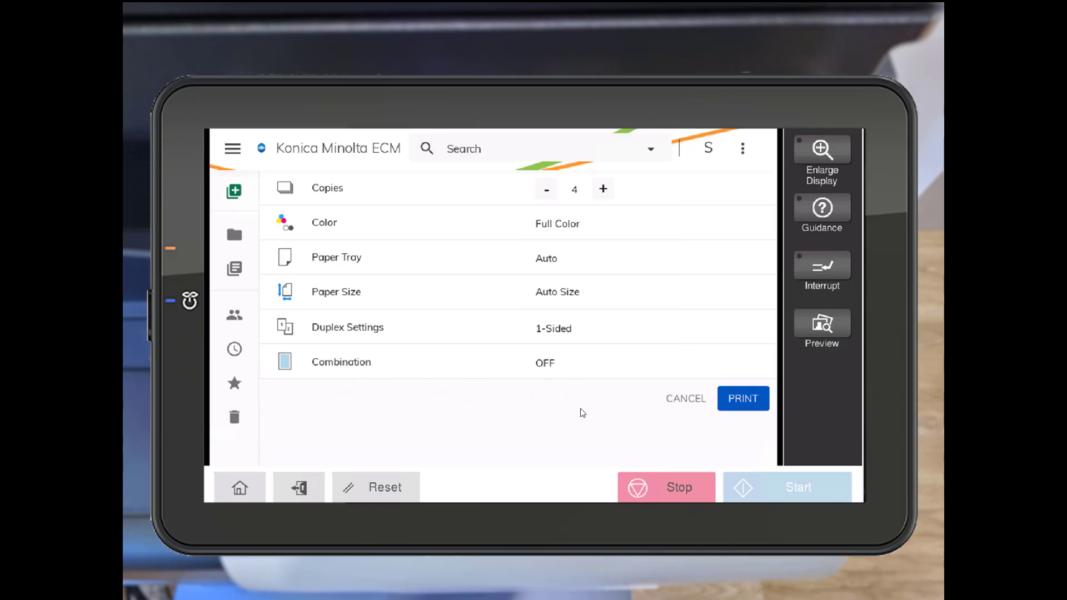
pyautogui.click(683, 400)
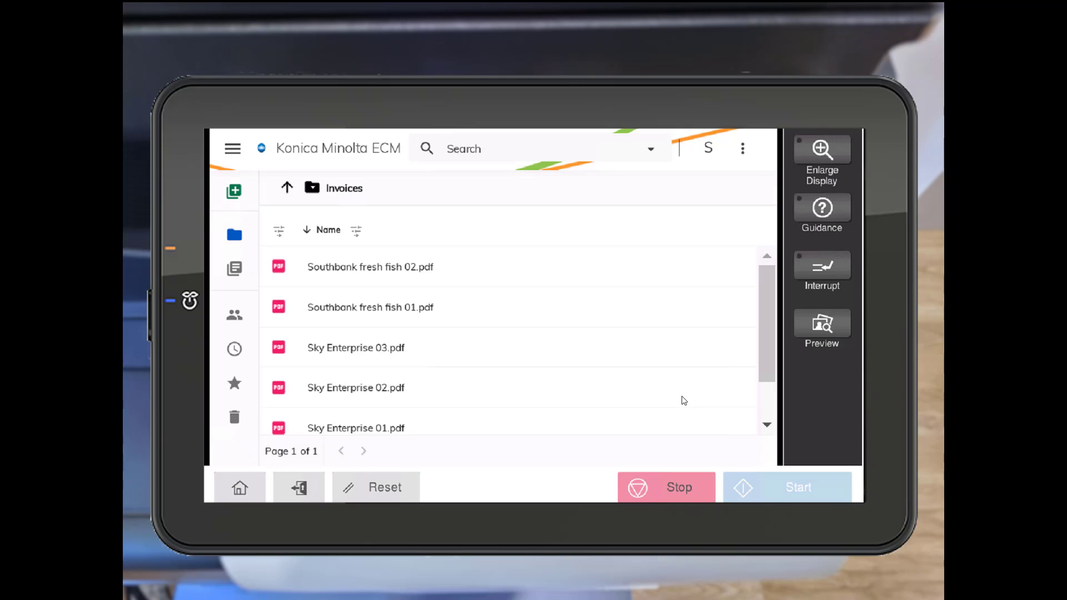
# Download Sky Enterprise 03.pdf, return to the file list, and select Tigerairways.pdf.
pyautogui.click(543, 350)
pyautogui.rightClick(545, 351)
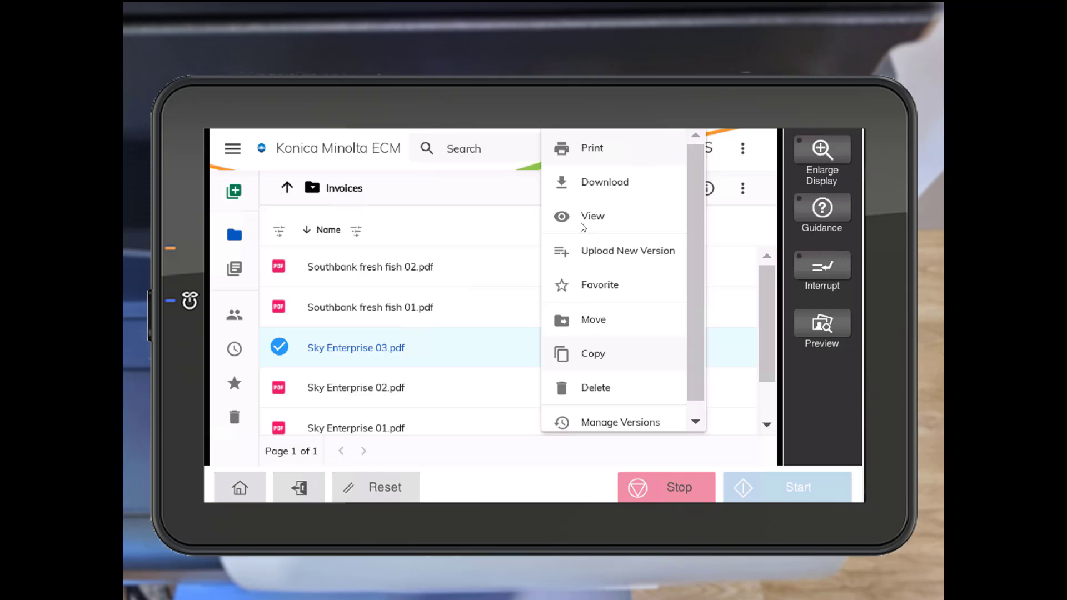
pyautogui.click(587, 193)
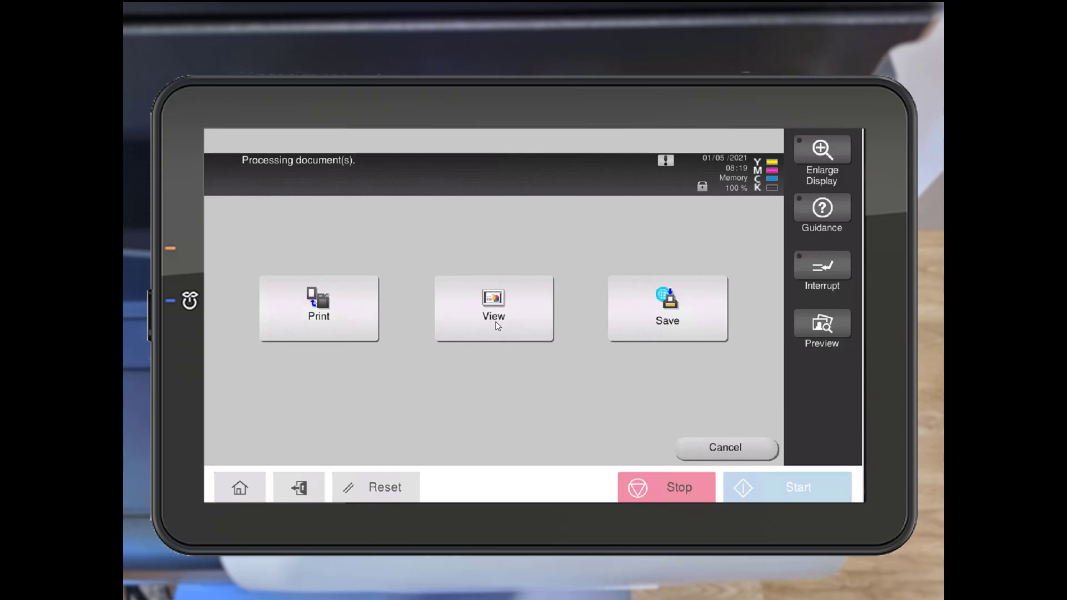
pyautogui.click(713, 451)
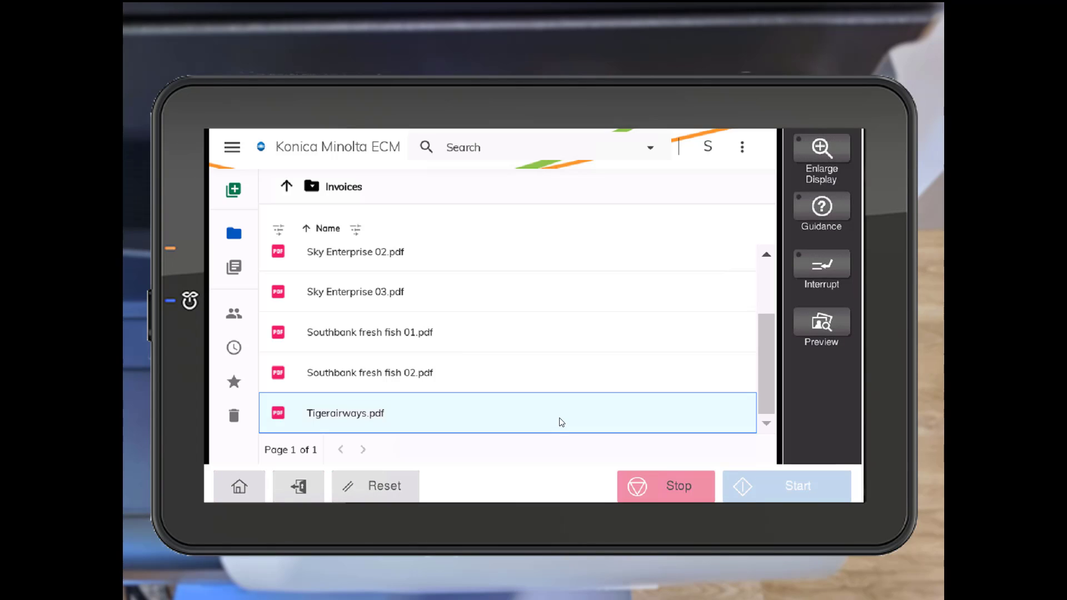
pyautogui.click(559, 417)
# Open Tigerairways.pdf in the viewer, zoom out, then zoom back to 100%.
pyautogui.rightClick(560, 419)
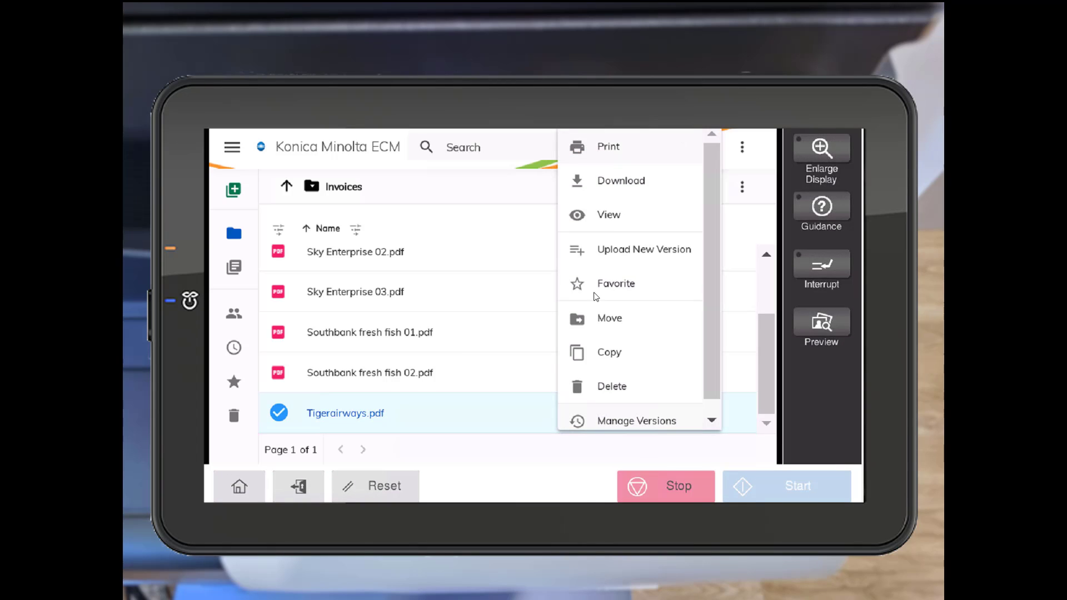
pyautogui.click(598, 215)
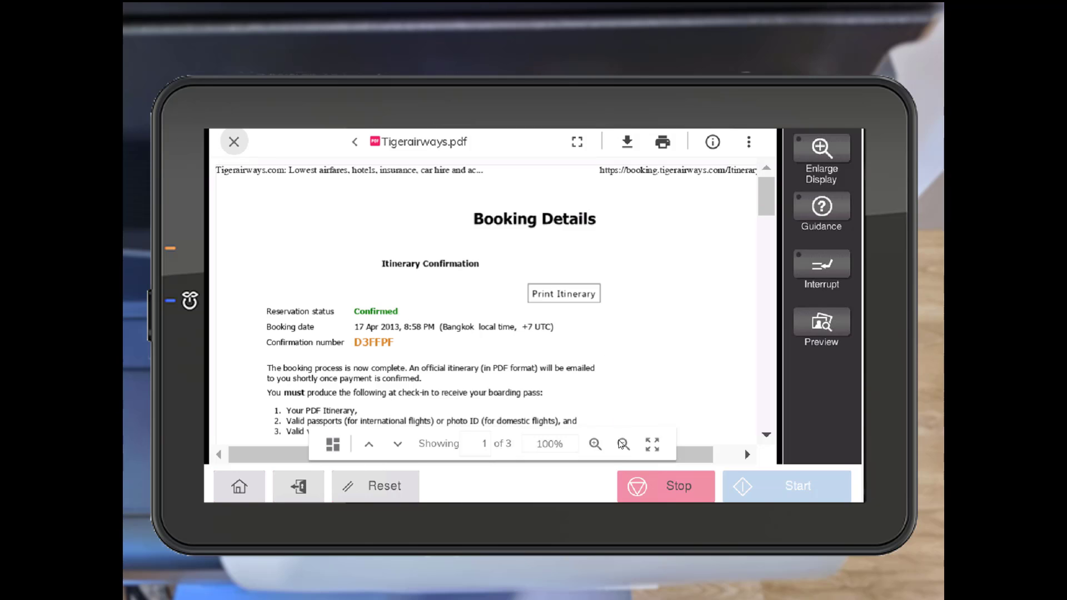
pyautogui.click(622, 444)
pyautogui.click(623, 444)
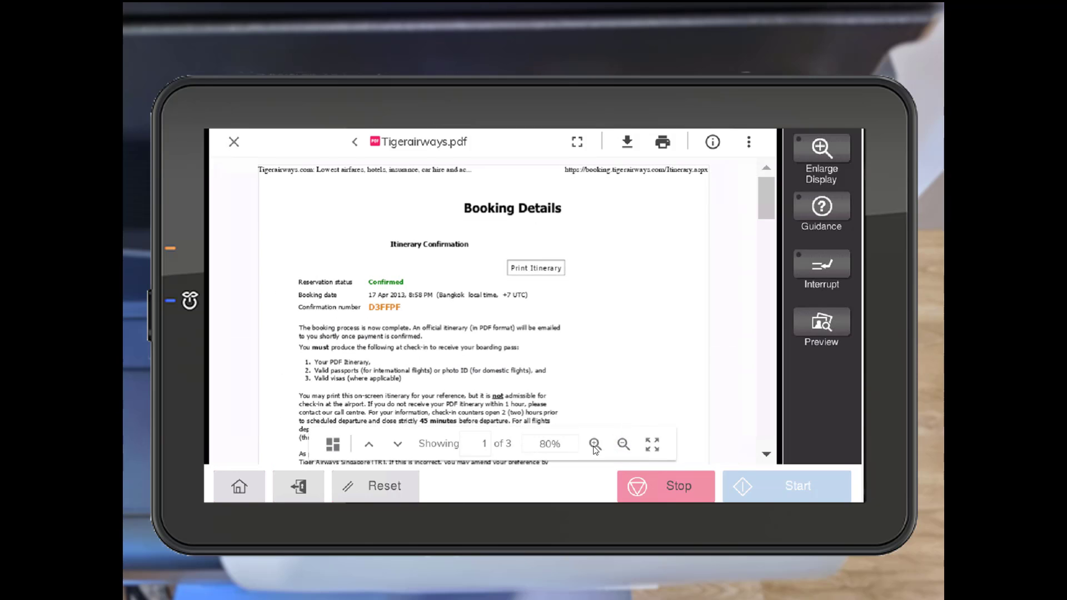
pyautogui.click(594, 444)
pyautogui.click(594, 444)
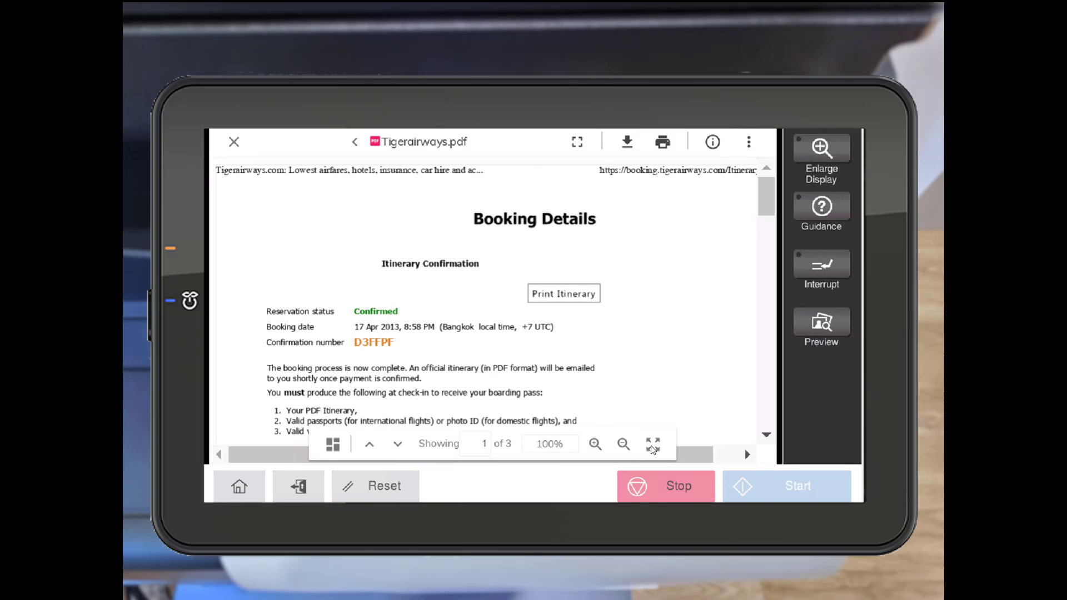
# Show page thumbnails, go to pages 2 and 3, and close the file actions menu.
pyautogui.click(335, 449)
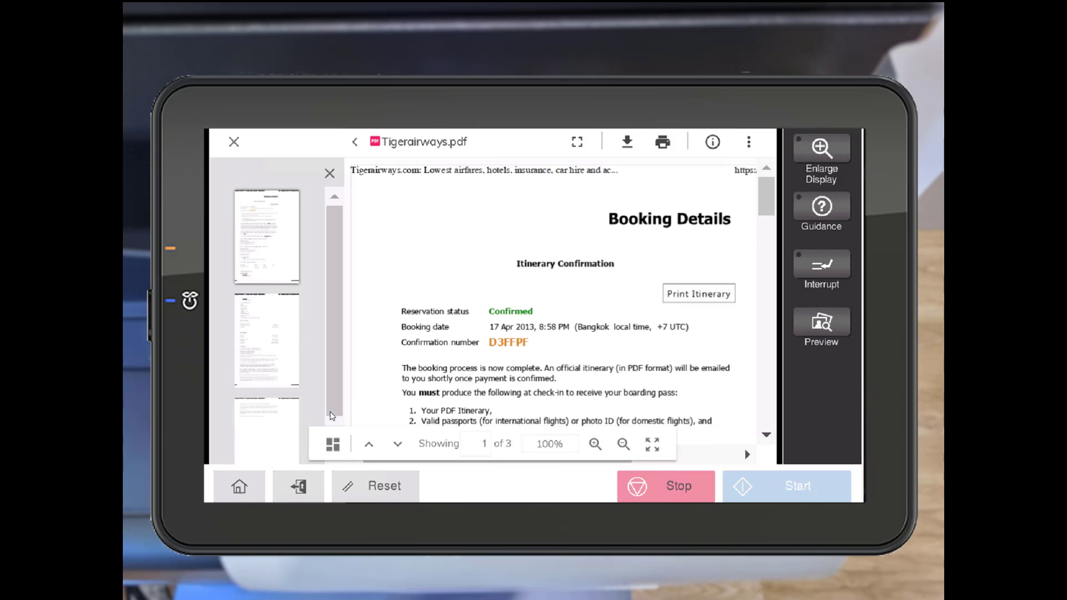
pyautogui.scroll(-1, 332, 421)
pyautogui.click(269, 323)
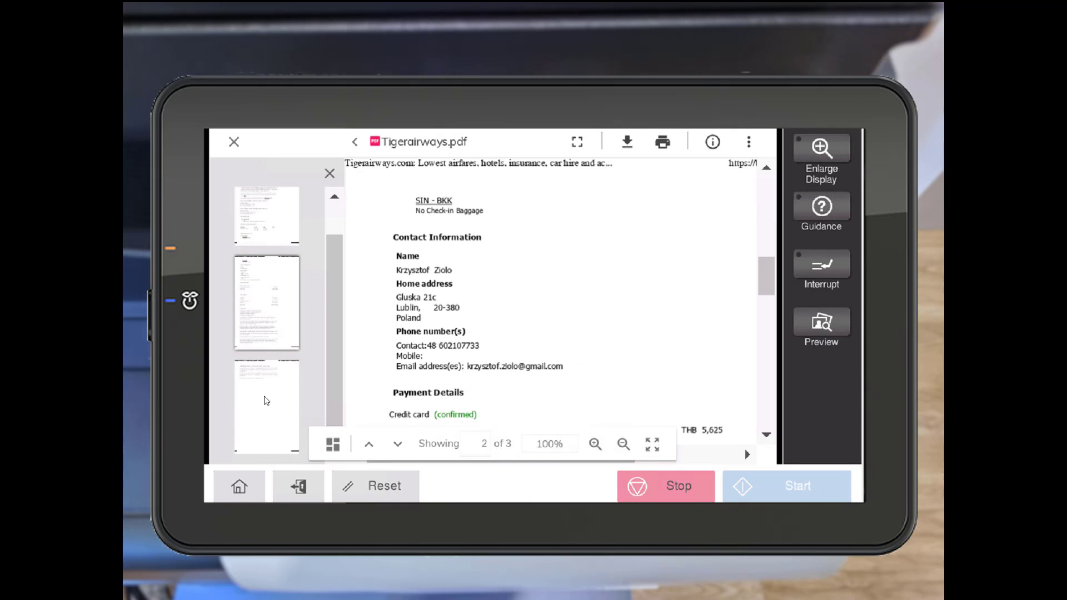
pyautogui.click(266, 401)
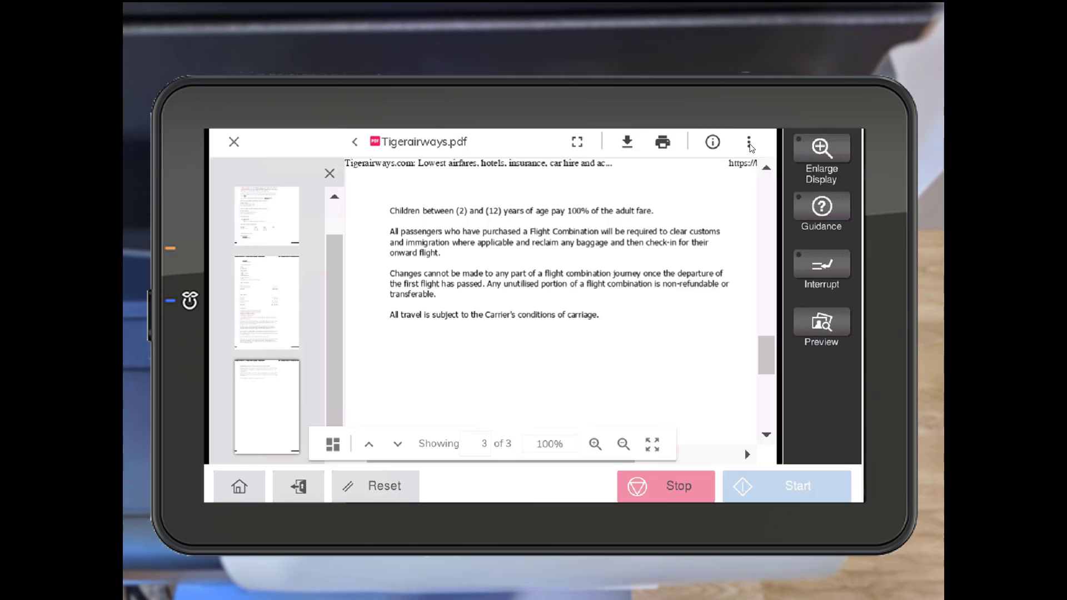
pyautogui.click(749, 144)
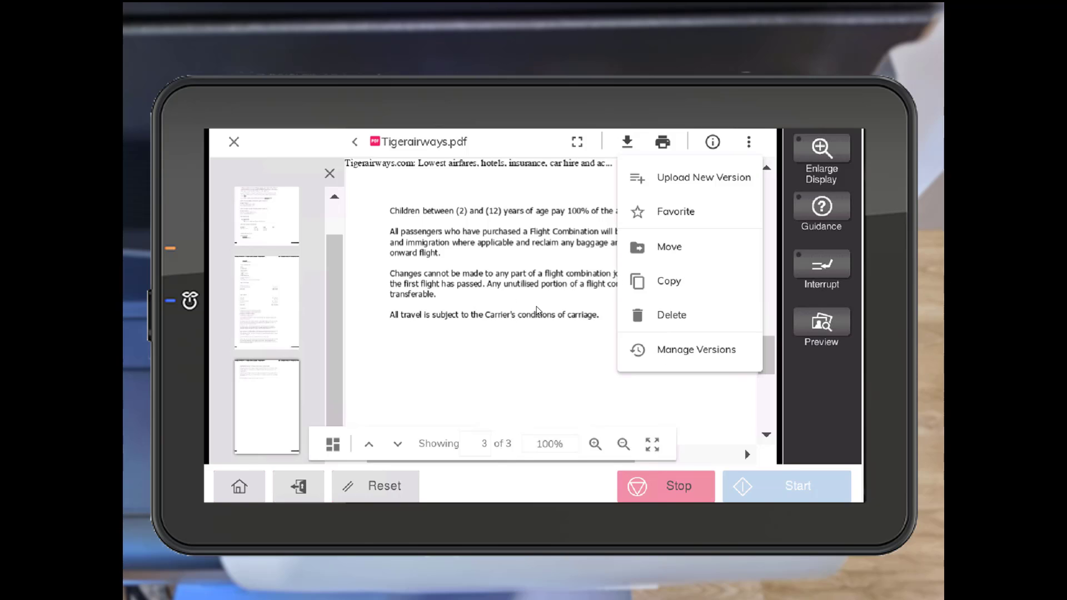
pyautogui.click(236, 146)
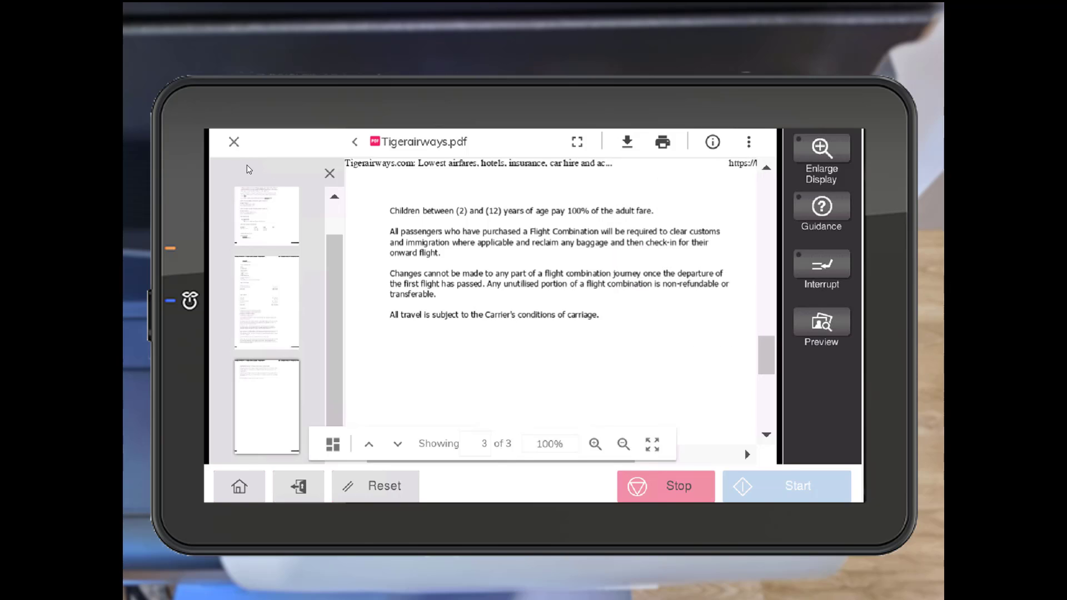
# Close the PDF, sort Invoices by name descending, and start uploading a new version of Sky Enterprise 03.pdf.
pyautogui.click(234, 142)
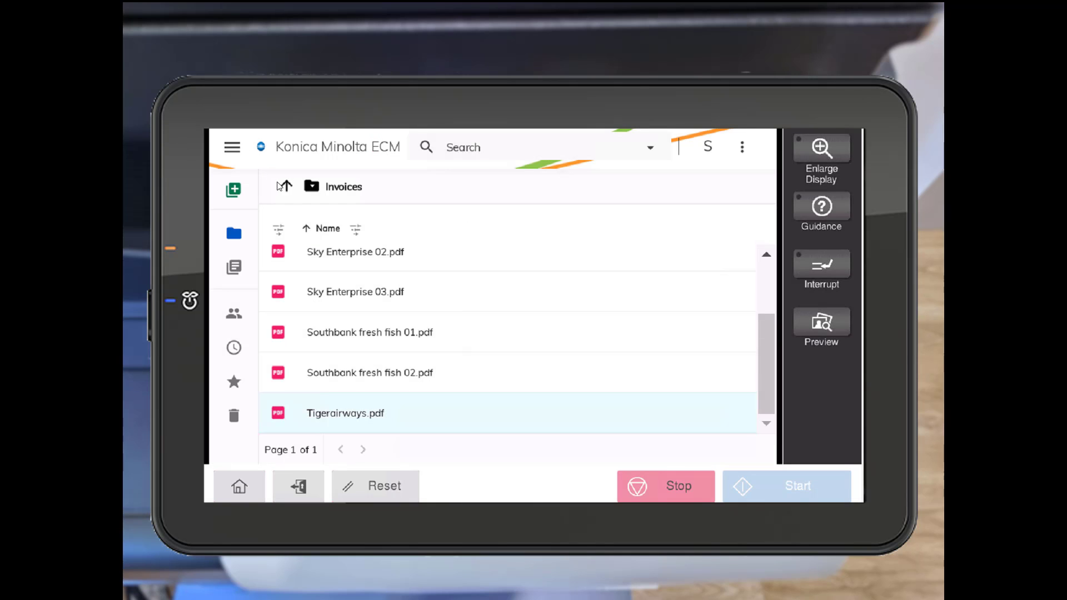
pyautogui.click(481, 358)
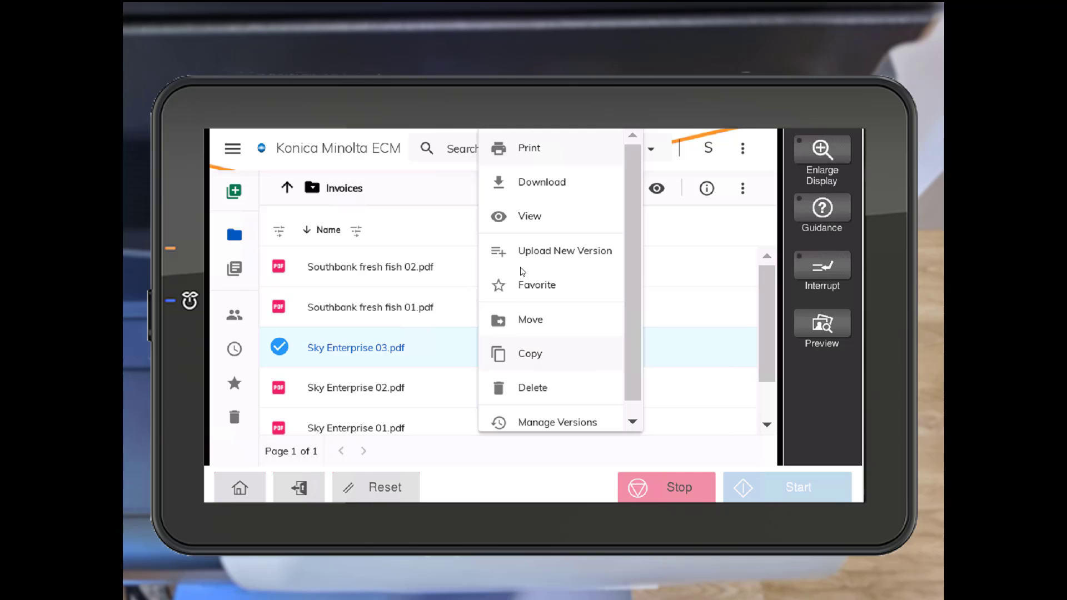
pyautogui.click(526, 254)
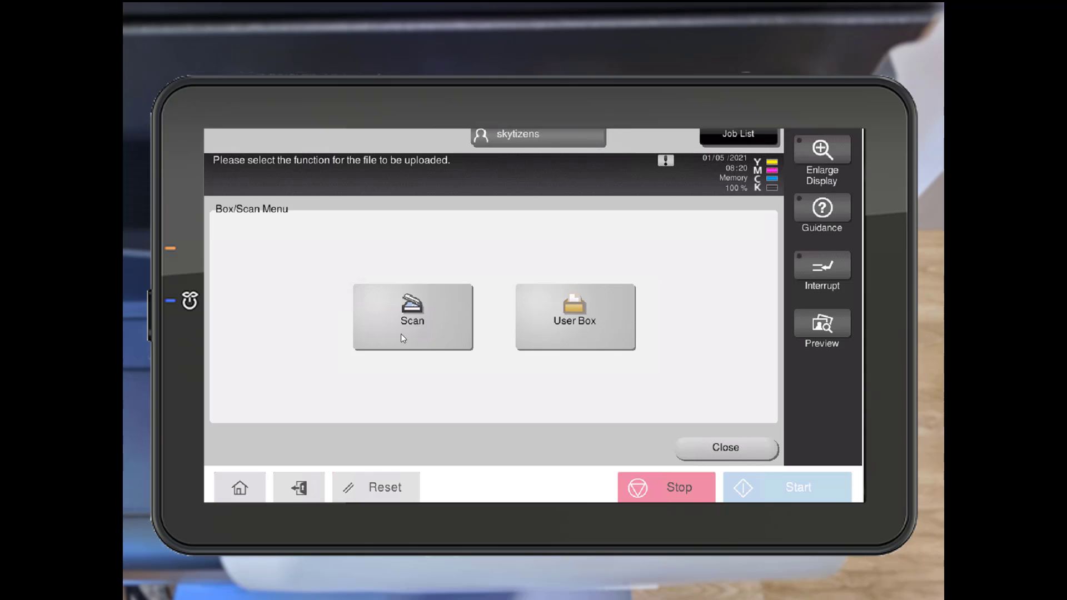
# Try Scan and User Box as upload sources, then close without uploading.
pyautogui.click(402, 337)
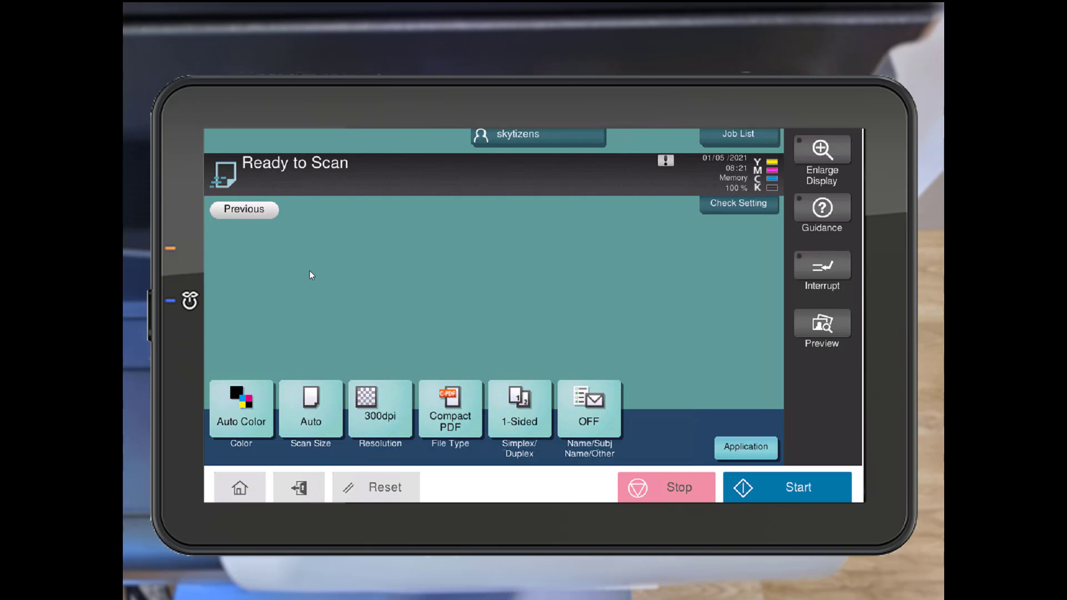
pyautogui.click(250, 210)
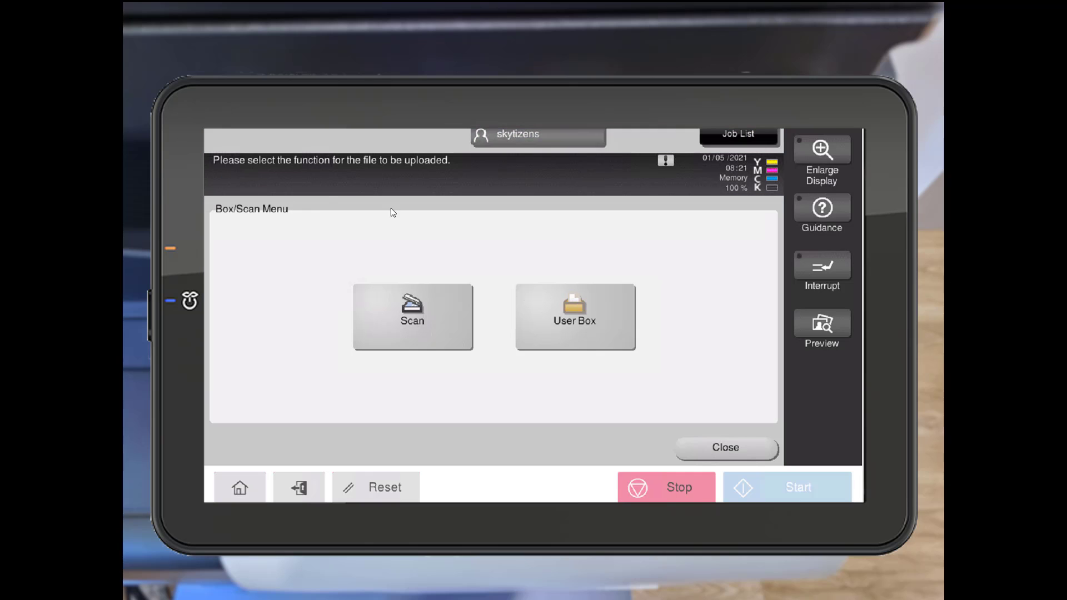
pyautogui.click(539, 323)
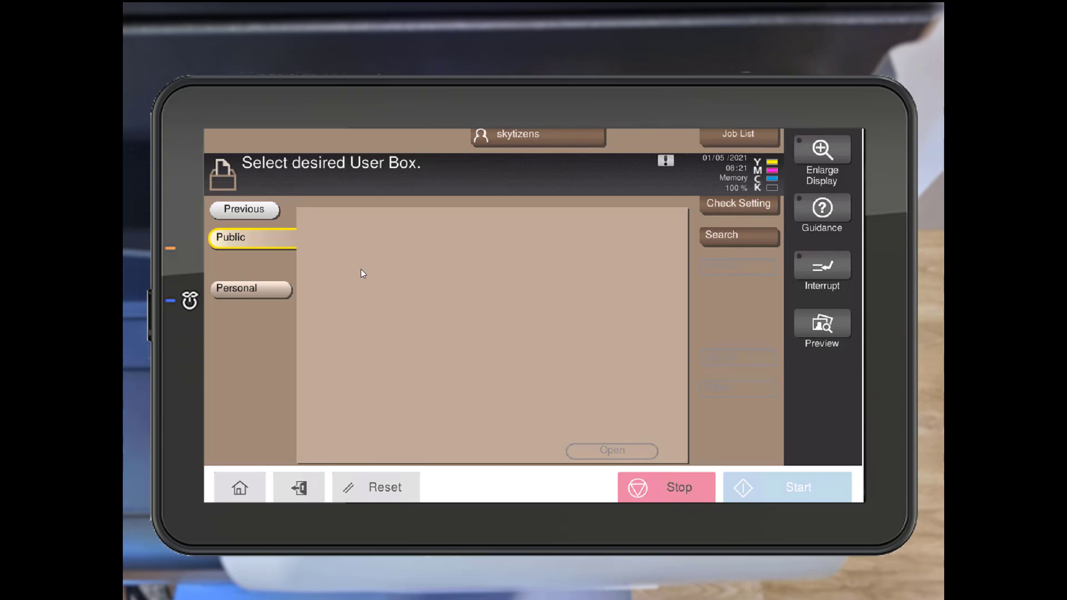
pyautogui.click(262, 215)
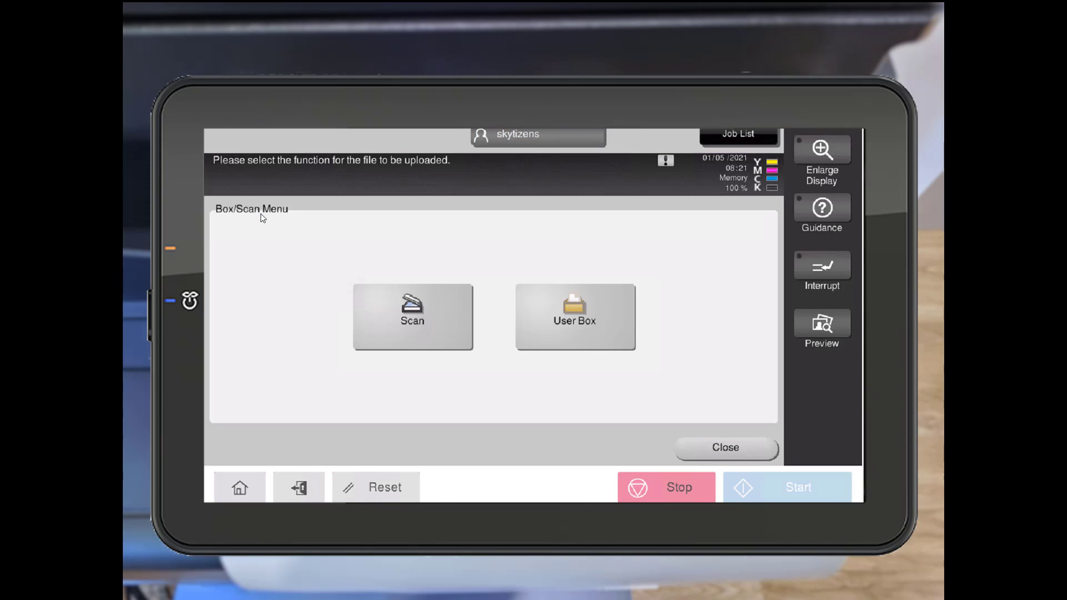
pyautogui.click(712, 456)
pyautogui.click(630, 362)
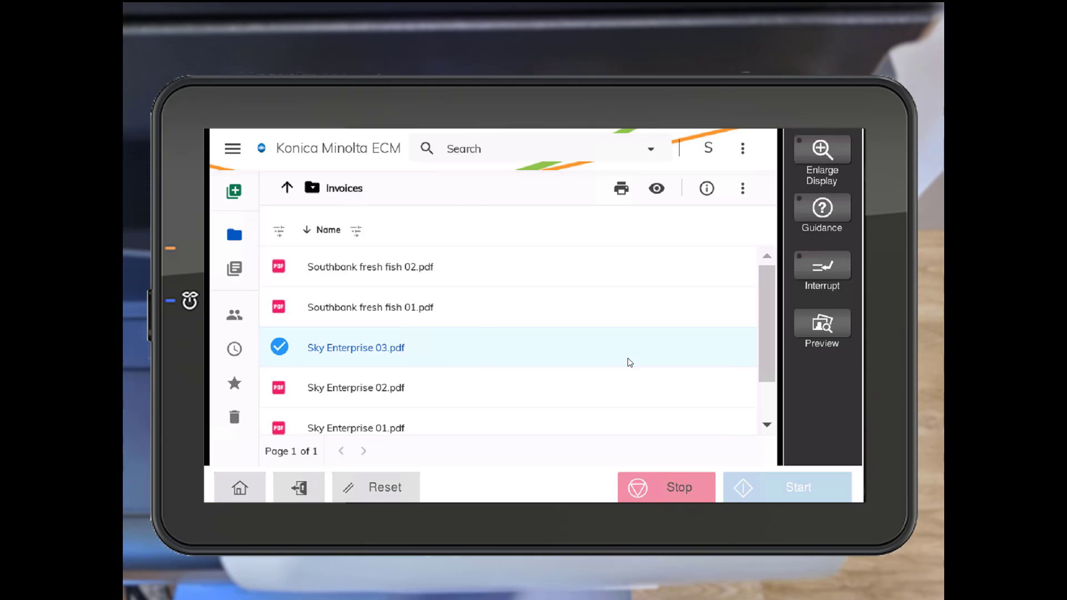
pyautogui.moveTo(619, 370); pyautogui.dragTo(618, 395)
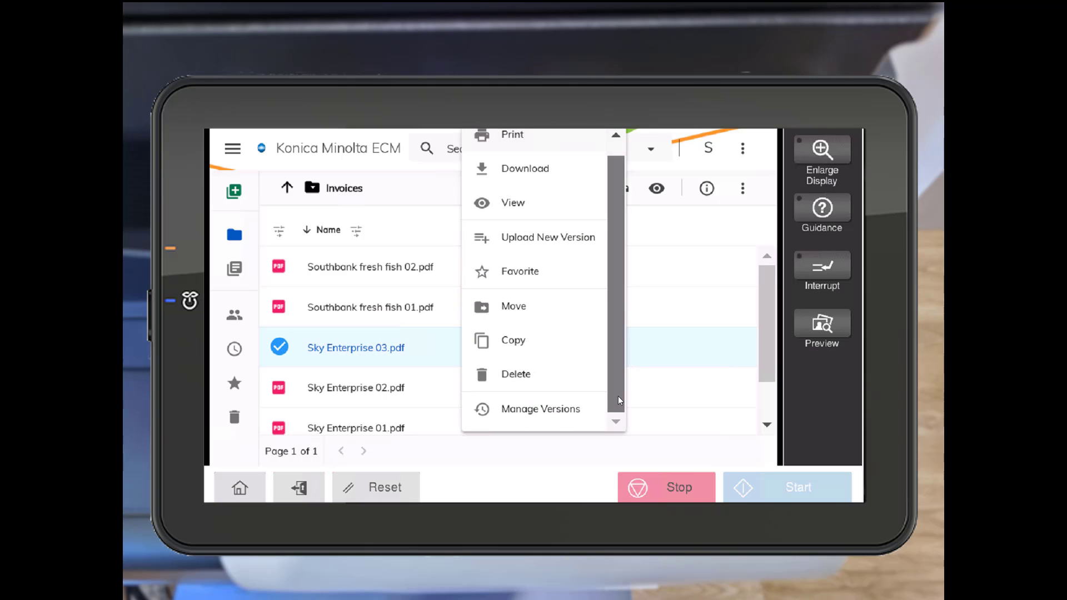
pyautogui.click(551, 414)
pyautogui.click(661, 233)
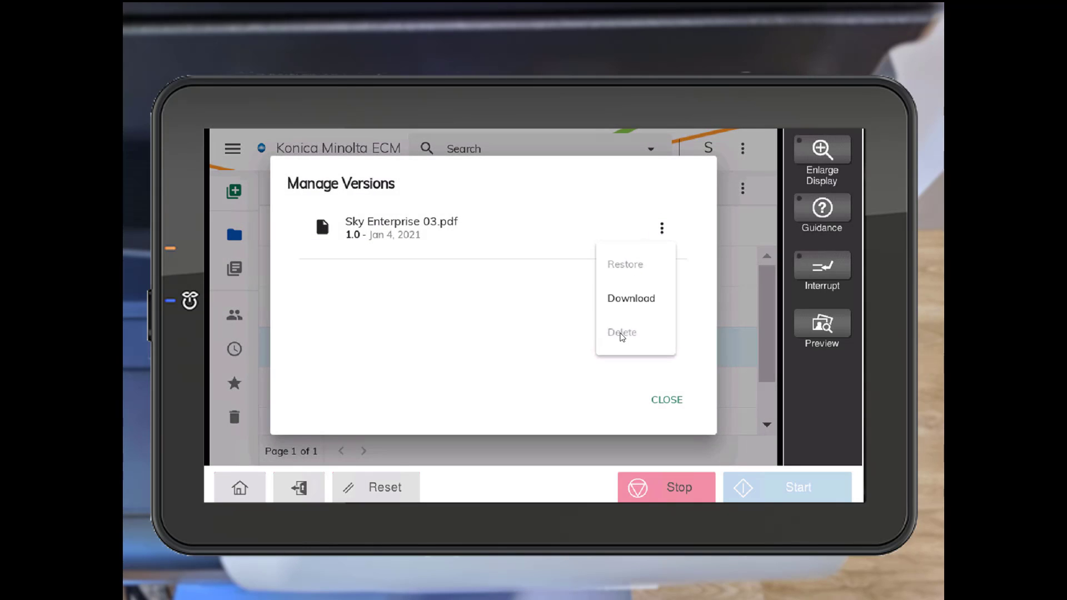
pyautogui.click(553, 349)
pyautogui.click(659, 402)
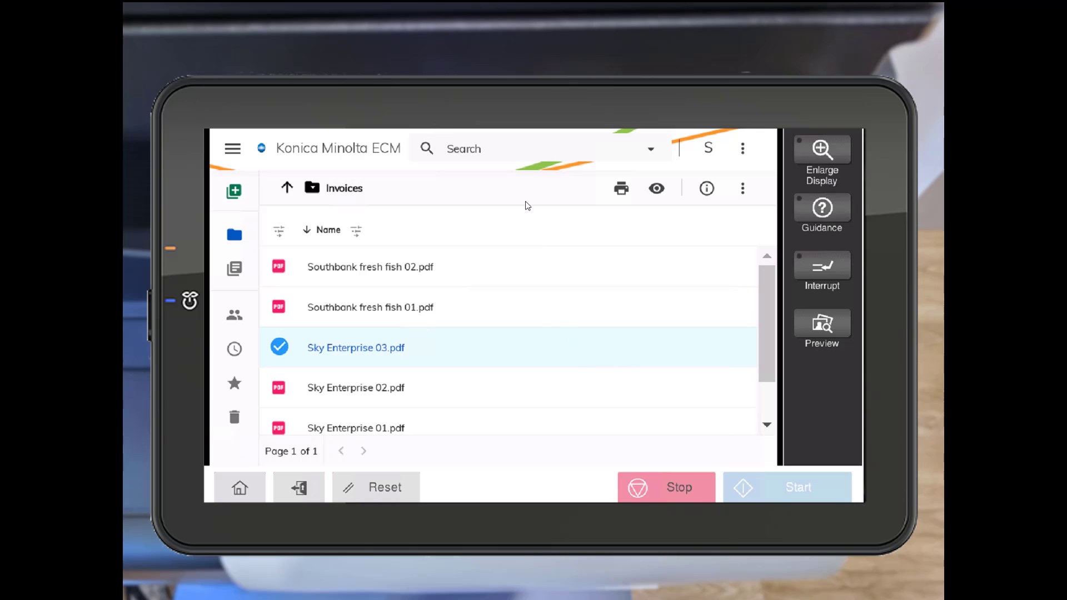
# Search the repository for 'sky', returning 9 results led by skyscan.json.
pyautogui.click(503, 155)
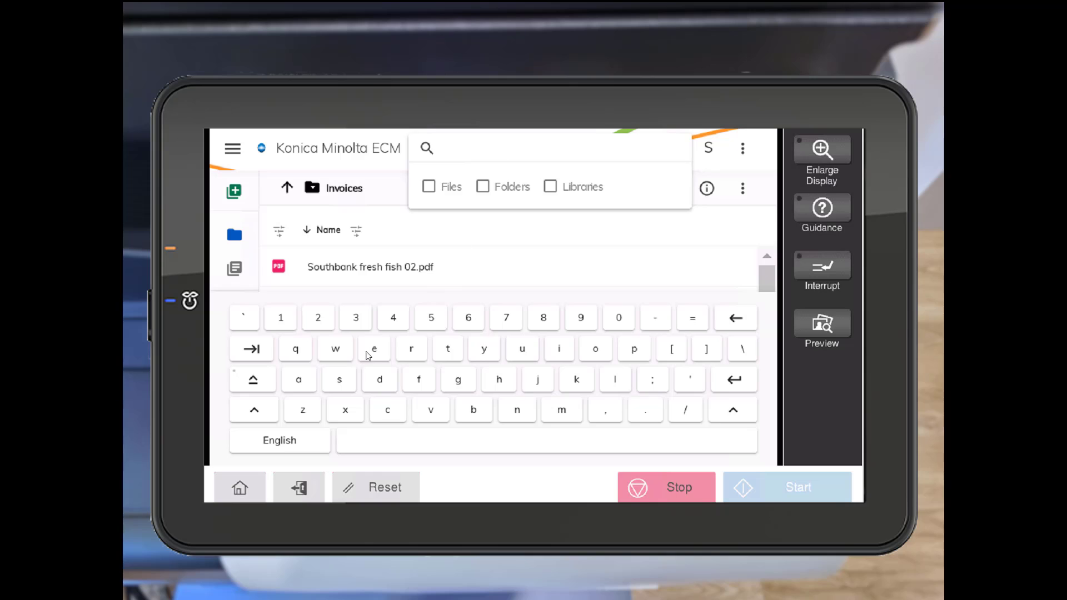
pyautogui.click(339, 379)
pyautogui.click(576, 379)
pyautogui.click(481, 353)
pyautogui.click(427, 150)
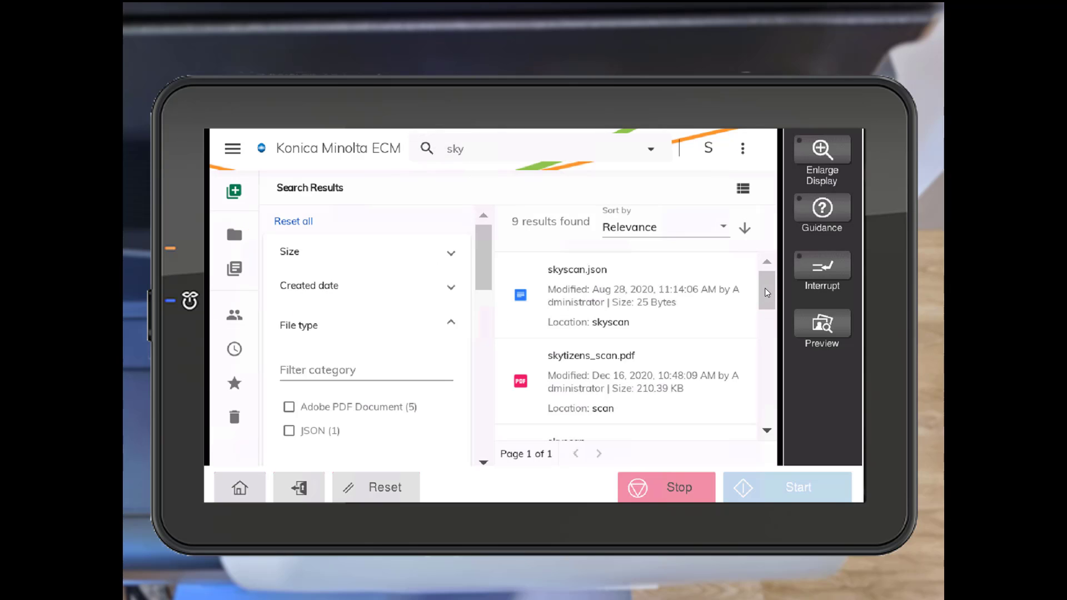
# Change the sort order of the 9 'sky' results from relevance to Size.
pyautogui.moveTo(767, 295); pyautogui.dragTo(763, 405)
pyautogui.click(672, 232)
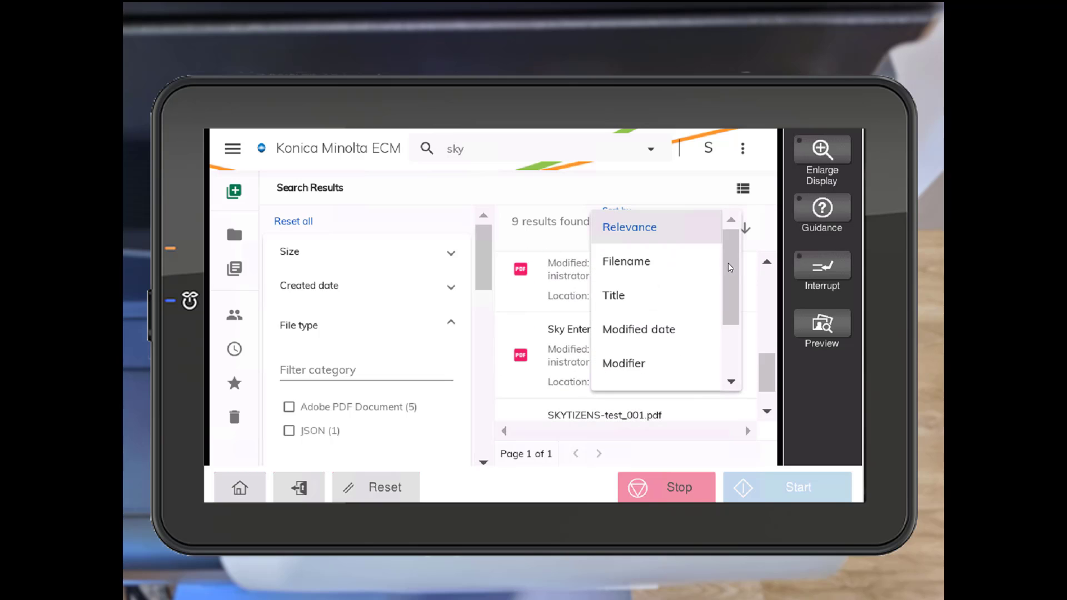
pyautogui.moveTo(729, 265); pyautogui.dragTo(733, 348)
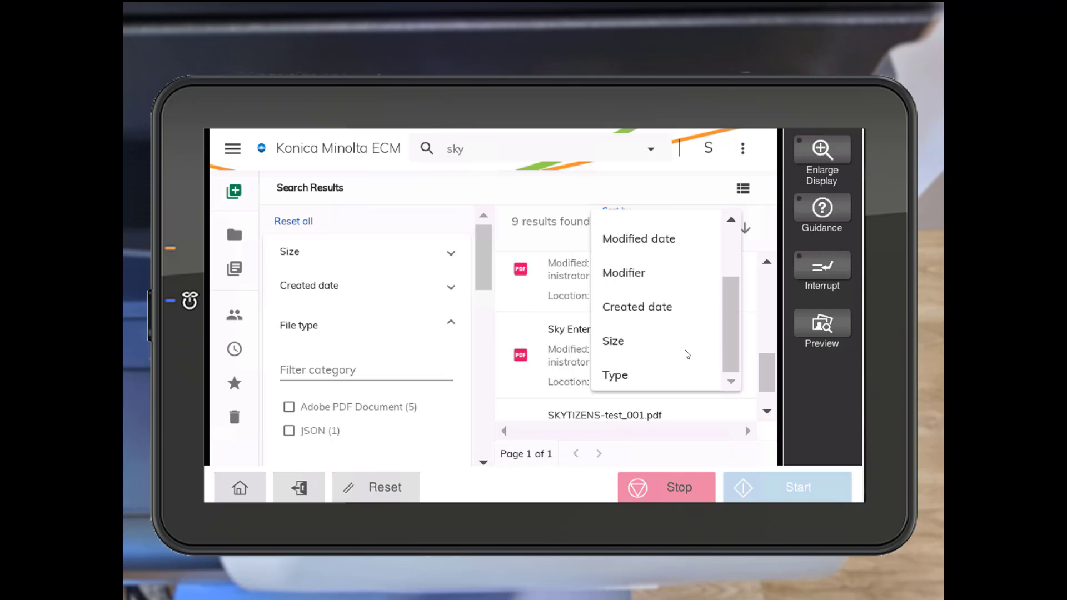
pyautogui.click(660, 348)
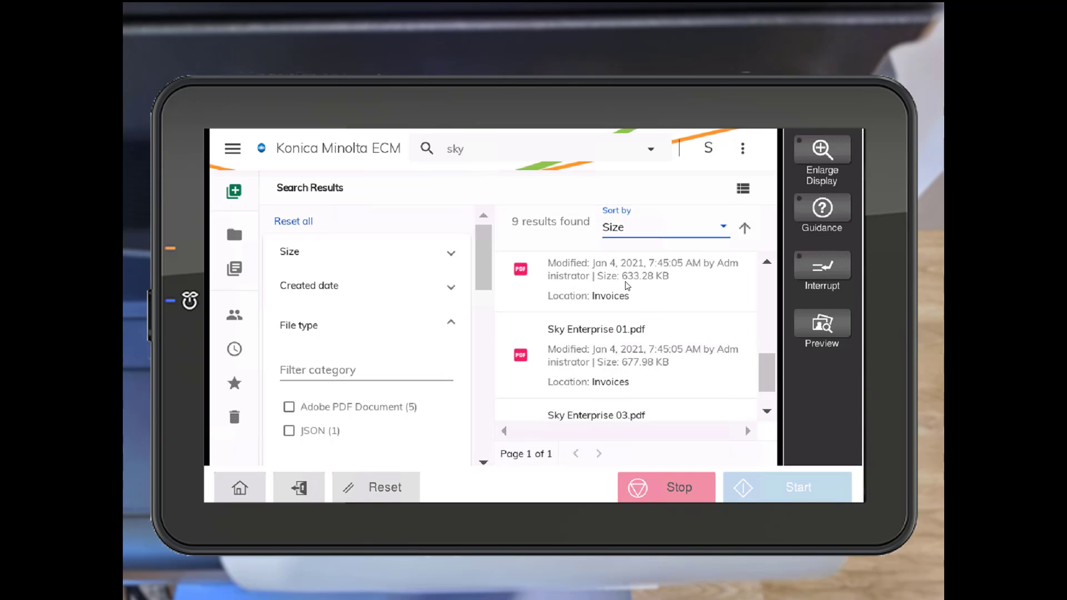
pyautogui.scroll(3, 756, 331)
pyautogui.scroll(2, 770, 278)
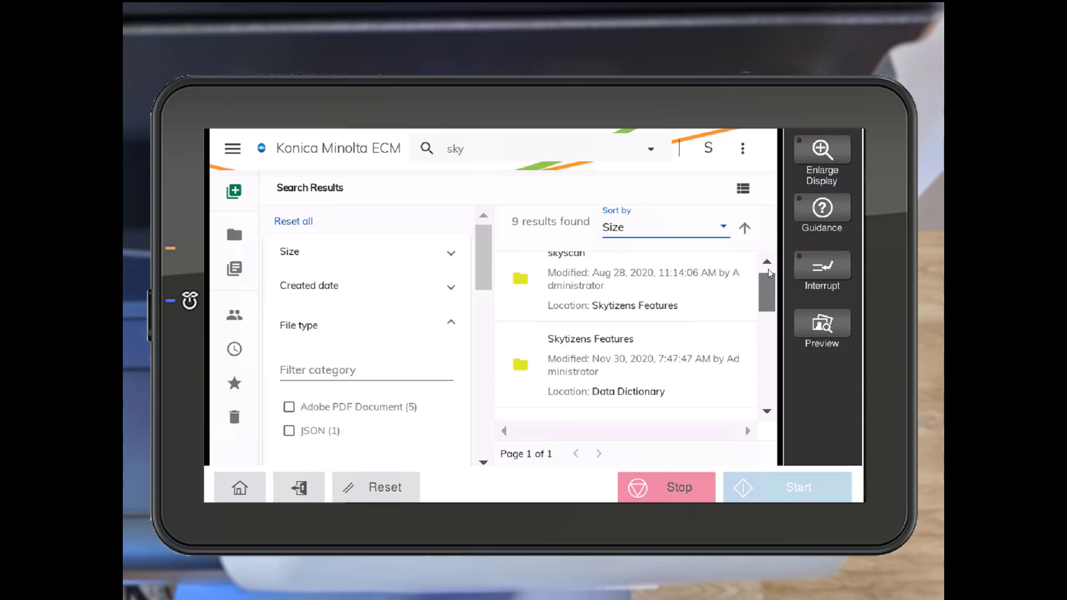
pyautogui.scroll(1, 769, 272)
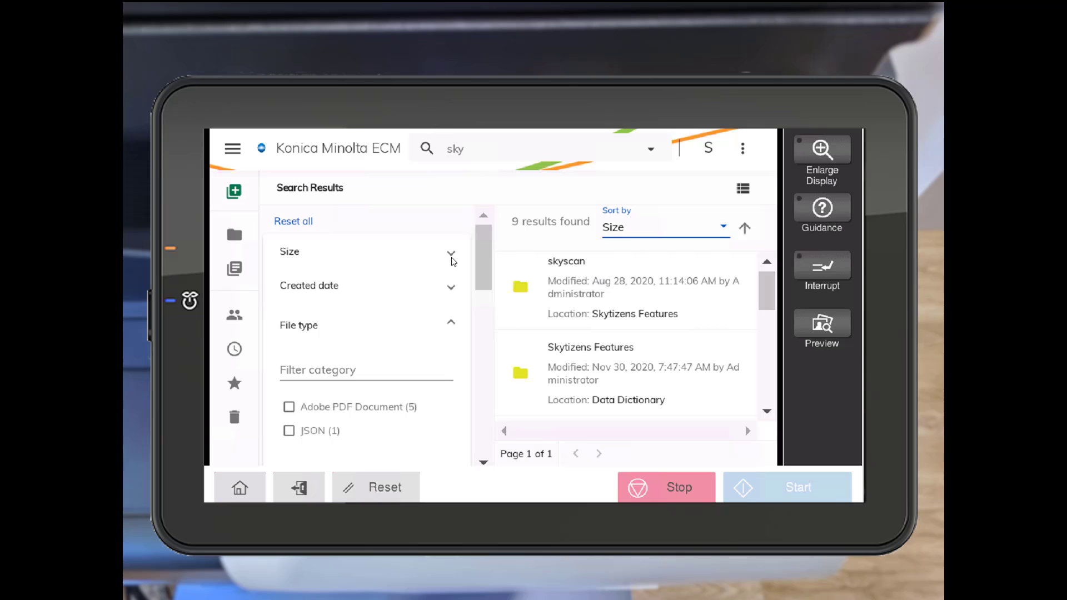
# Expand the Size and Created date filters for the sky results.
pyautogui.click(452, 257)
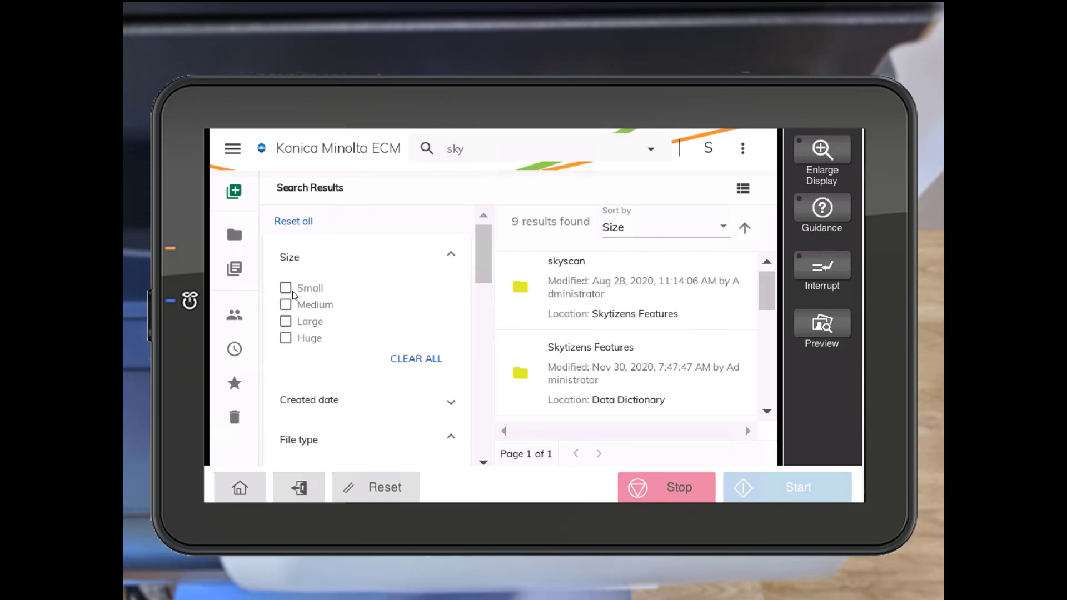
pyautogui.scroll(-3, 483, 272)
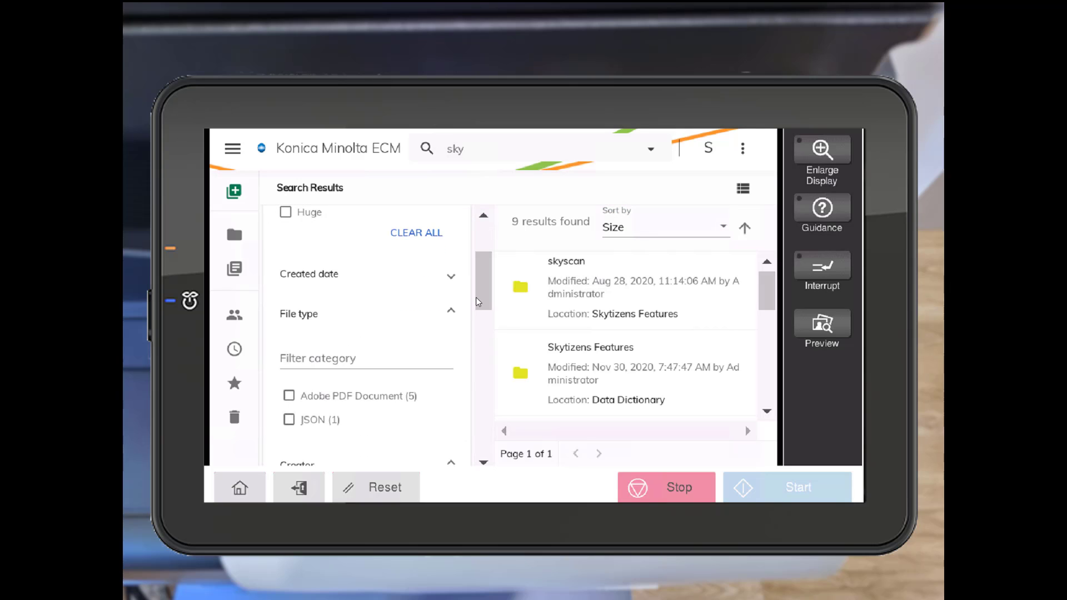
pyautogui.click(471, 284)
pyautogui.scroll(-5, 476, 352)
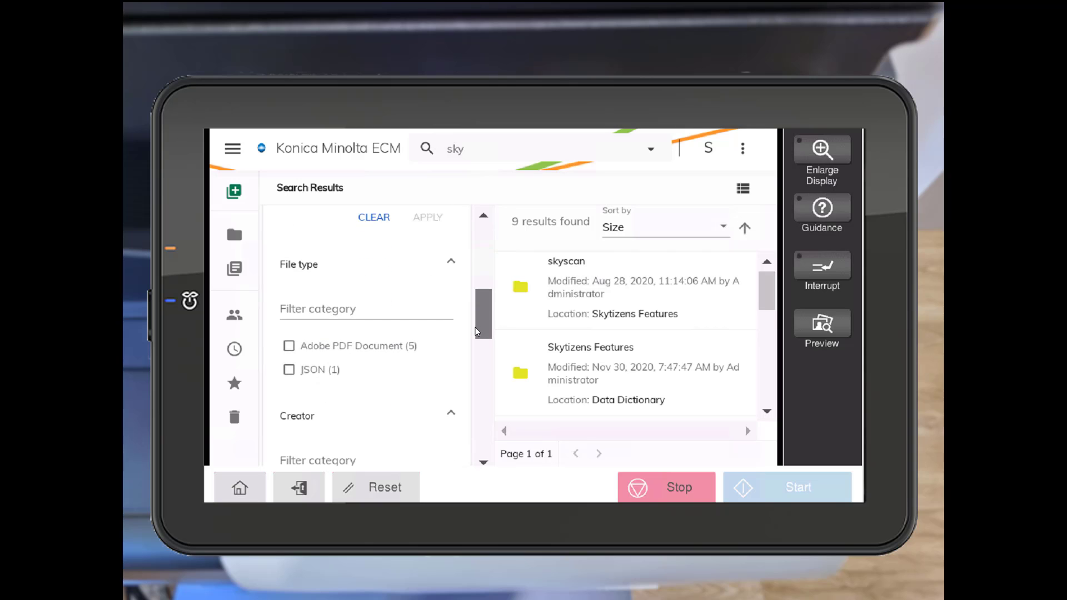
pyautogui.moveTo(475, 352); pyautogui.dragTo(471, 447)
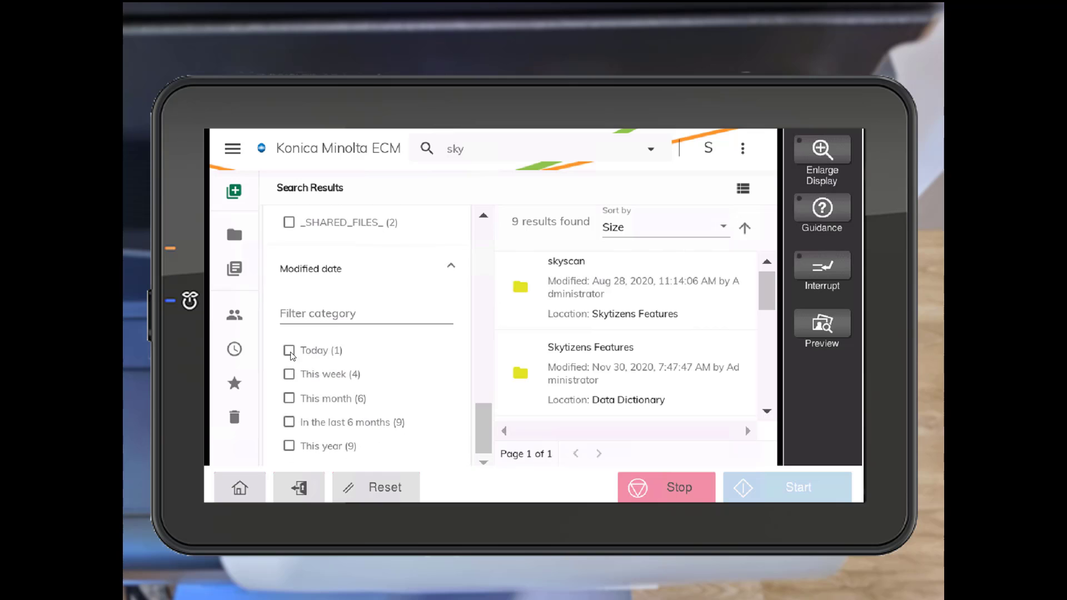
# Filter by Modified date This week and This month, then return to Personal Files.
pyautogui.click(290, 350)
pyautogui.click(290, 351)
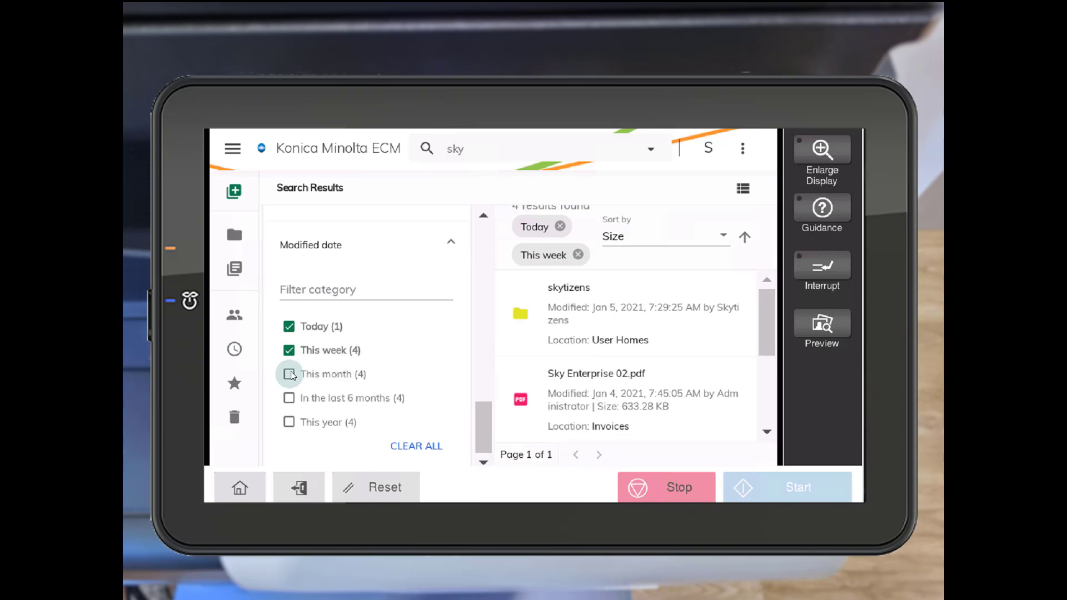
pyautogui.click(291, 372)
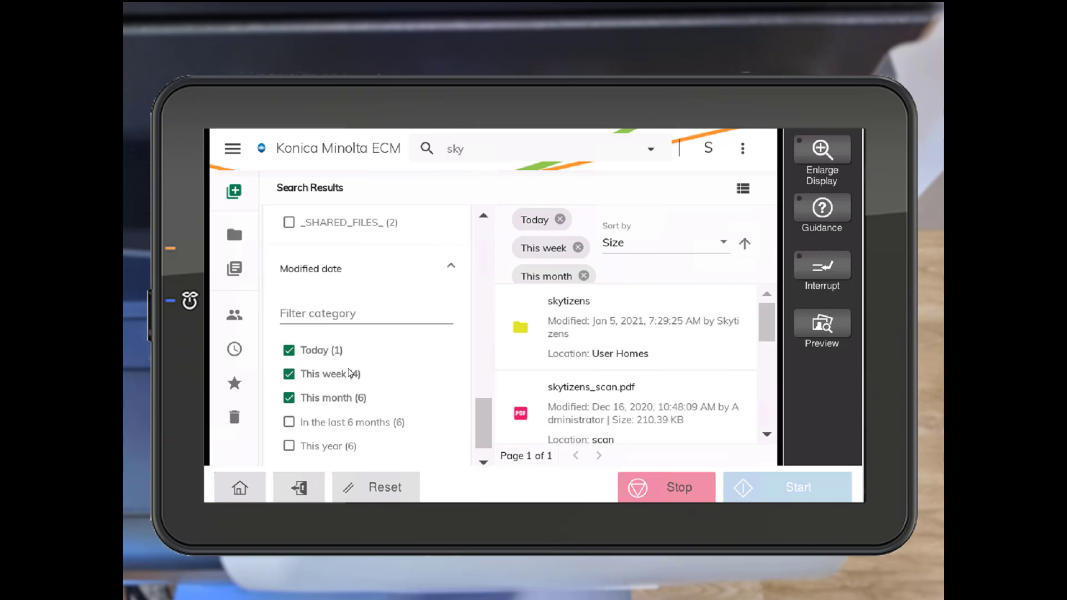
pyautogui.click(289, 350)
pyautogui.click(234, 237)
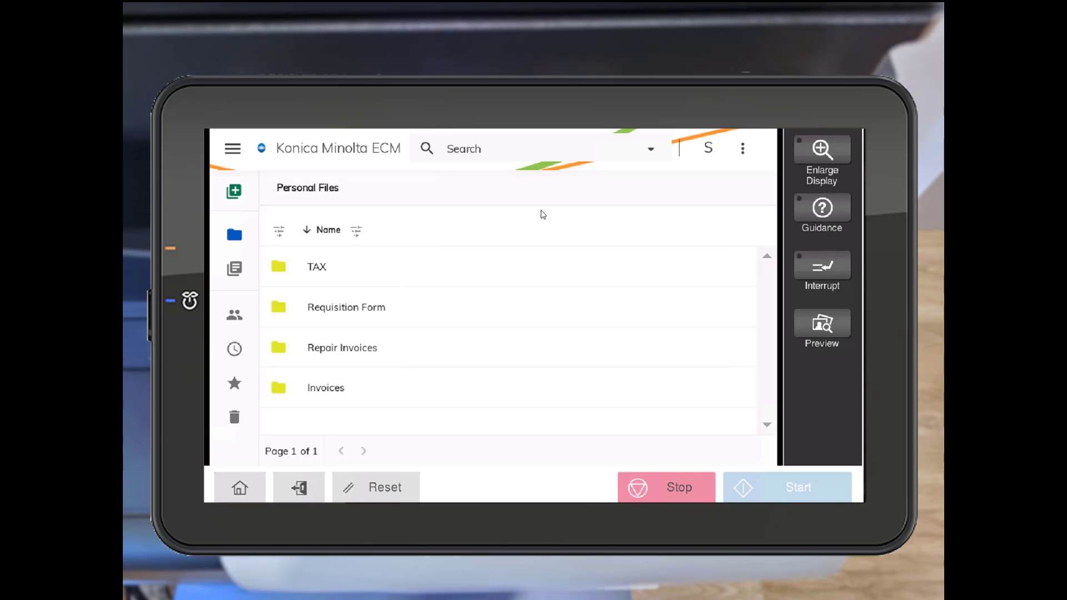
# Switch the interface language to French, then open and close the TAX folder's actions.
pyautogui.click(709, 150)
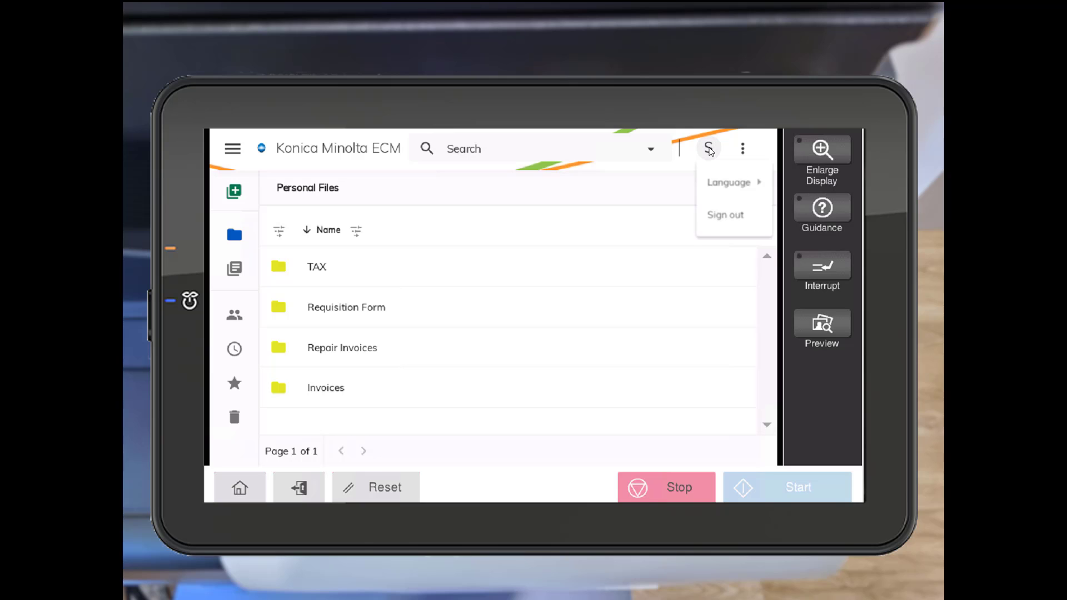
pyautogui.click(722, 188)
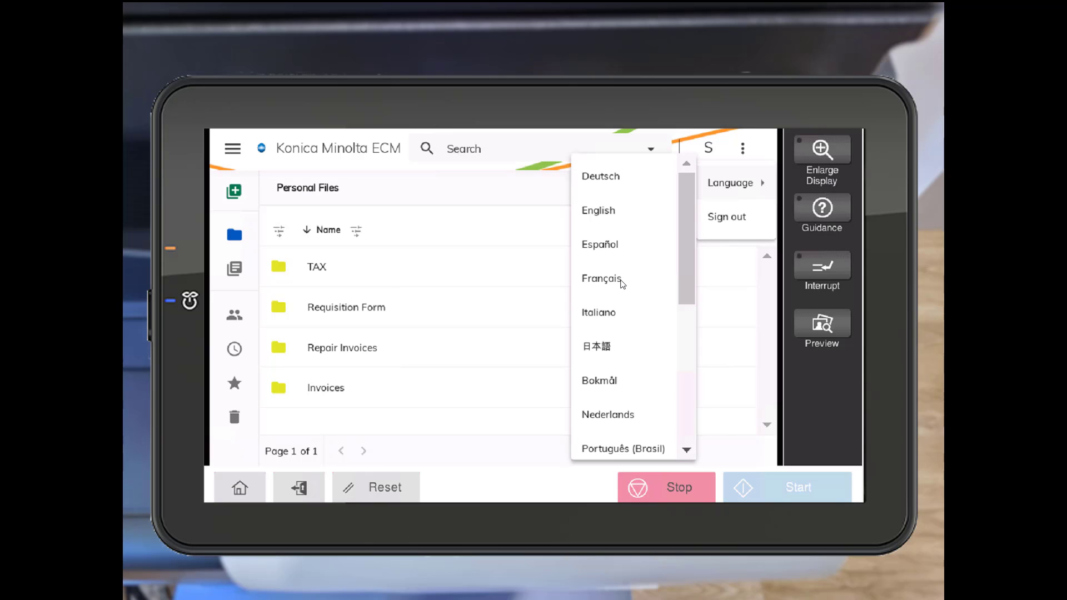
pyautogui.click(602, 279)
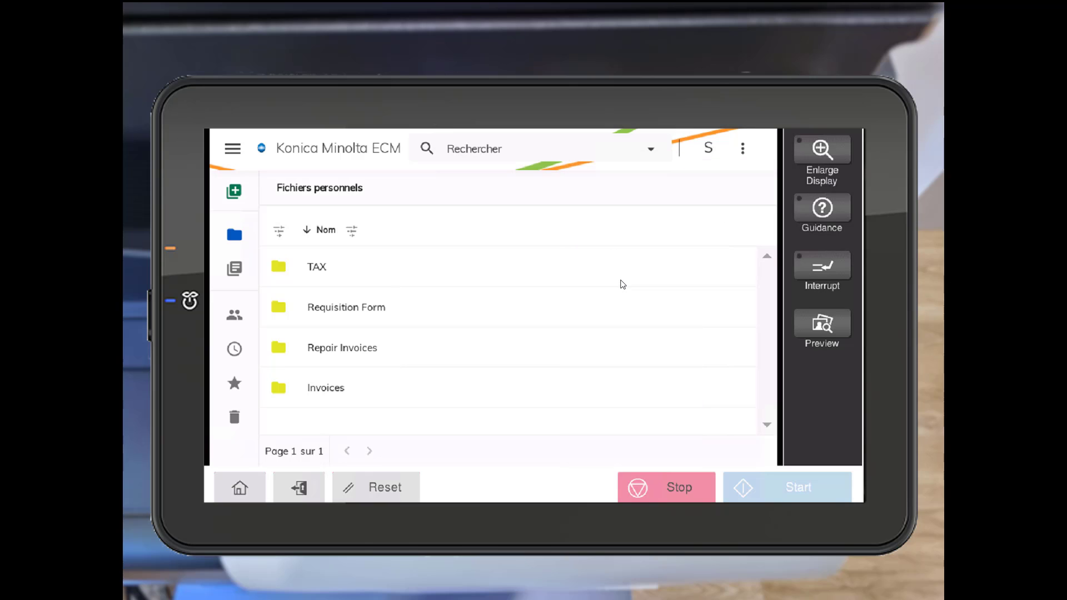
pyautogui.click(527, 283)
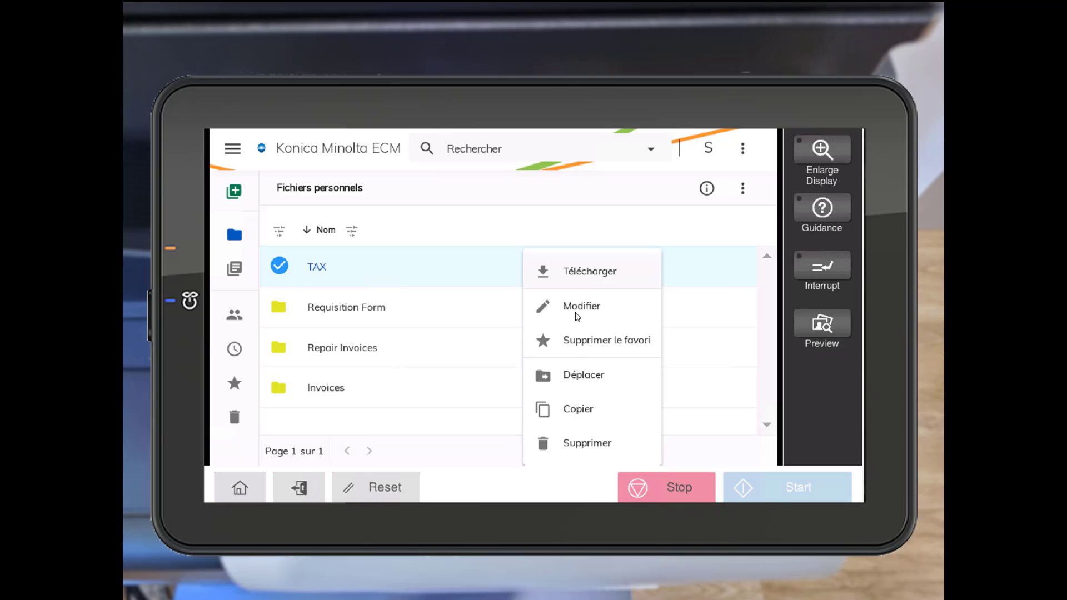
pyautogui.click(644, 210)
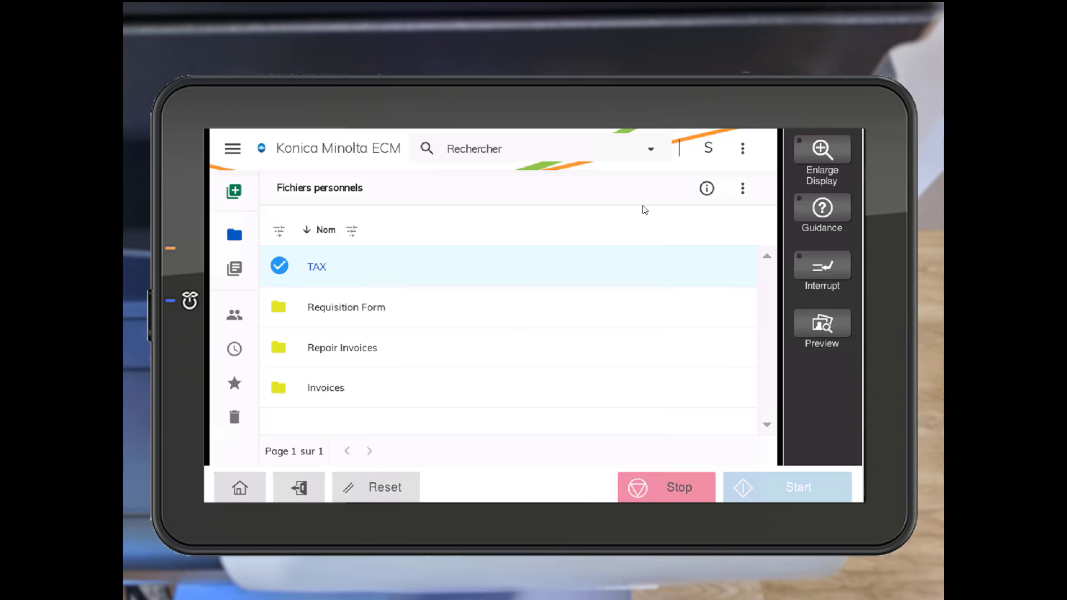
# Change the interface language to 日本語 (Japanese) and deselect the TAX folder.
pyautogui.click(708, 149)
pyautogui.click(684, 178)
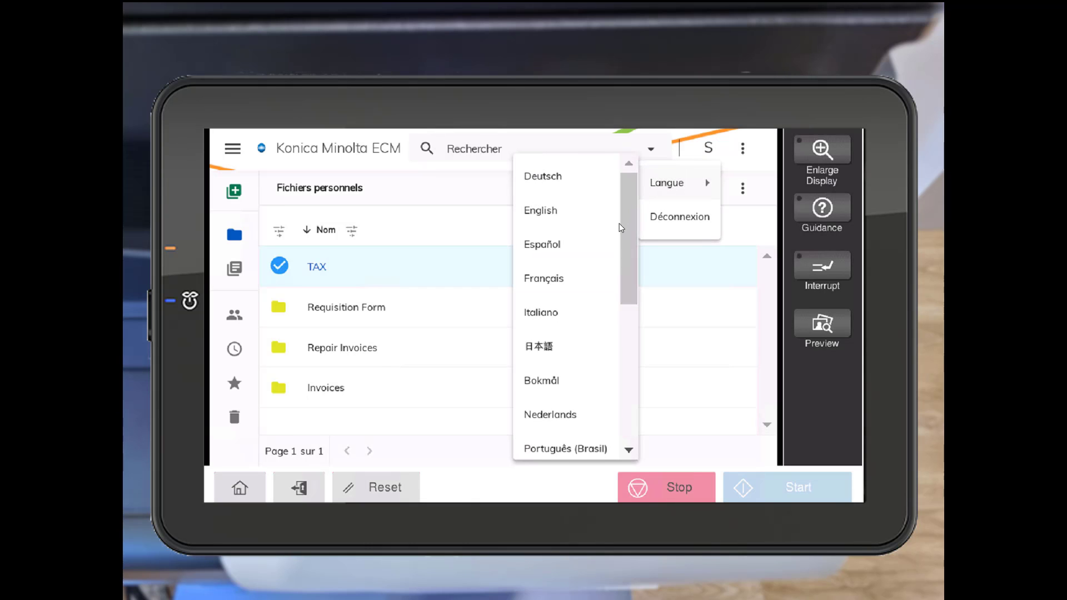
pyautogui.scroll(-1, 619, 224)
pyautogui.click(553, 314)
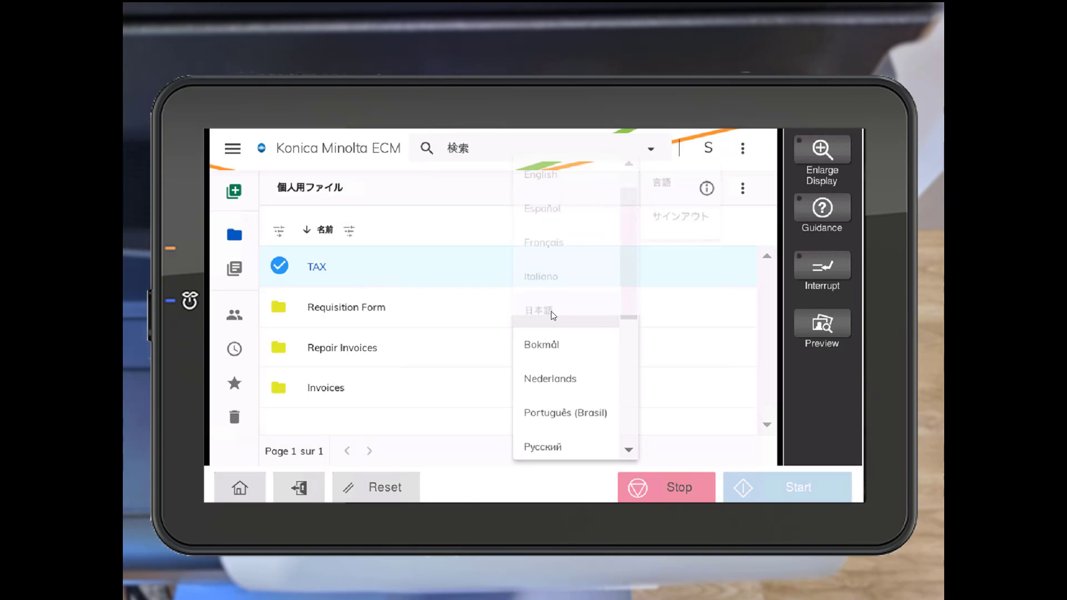
pyautogui.click(491, 271)
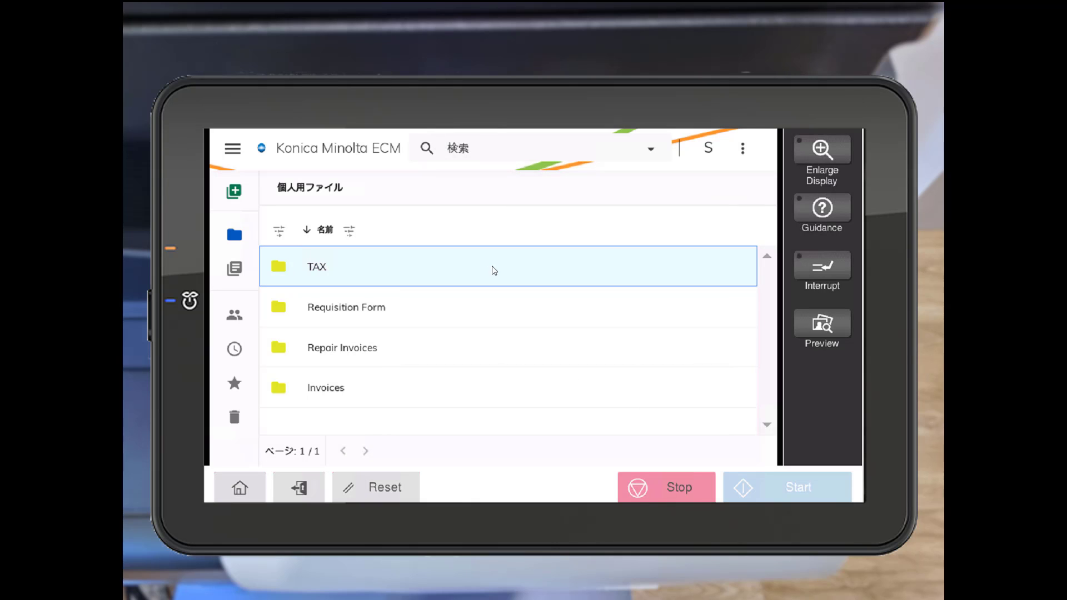
# Check the TAX folder's actions, then browse the Shared Files and My Libraries views.
pyautogui.rightClick(492, 265)
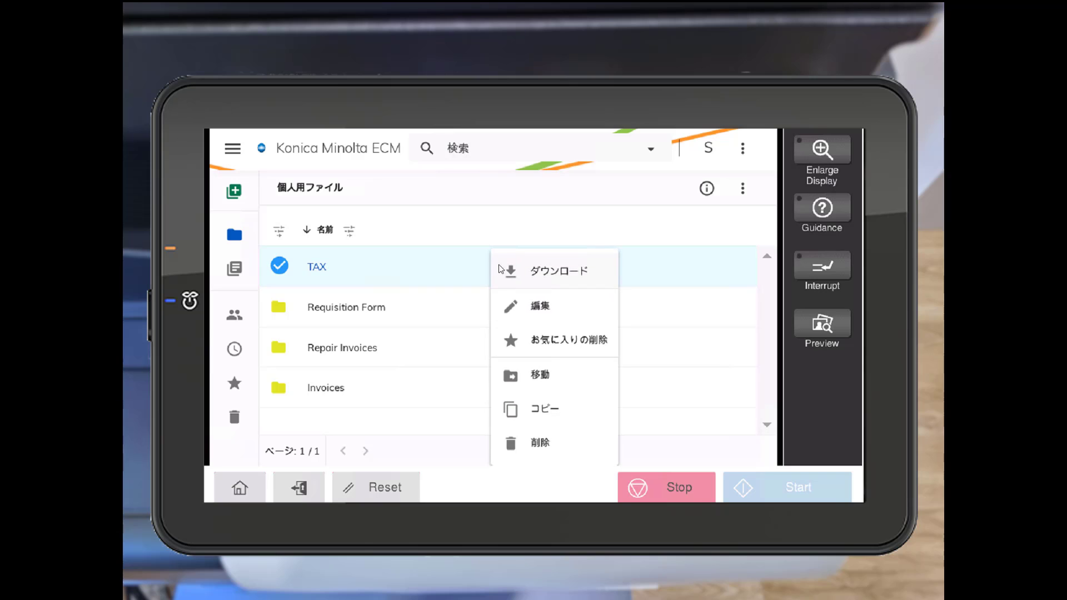
pyautogui.click(334, 414)
pyautogui.click(235, 316)
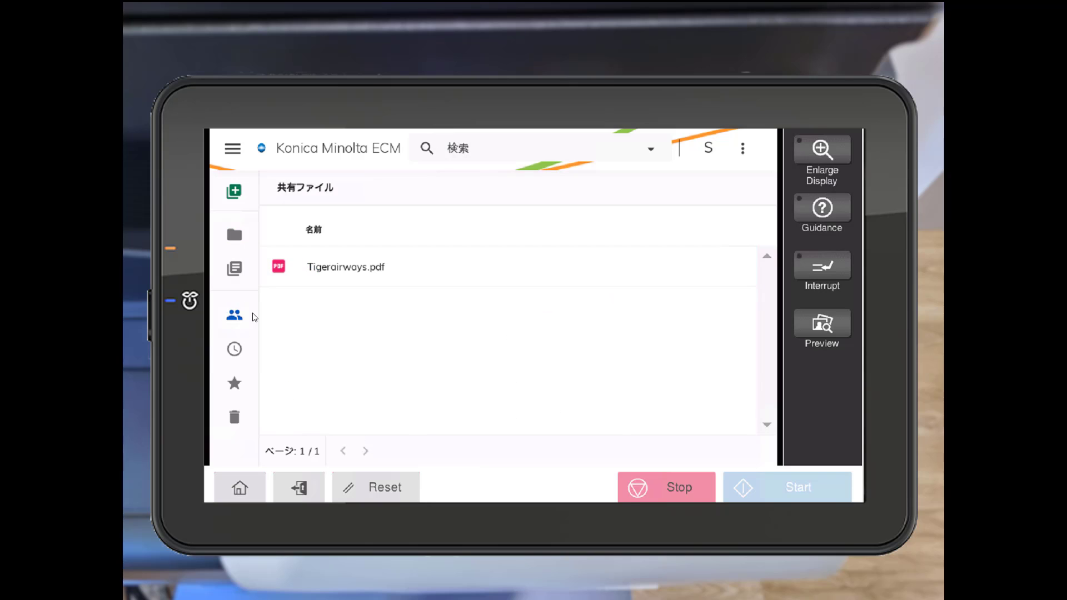
pyautogui.click(241, 270)
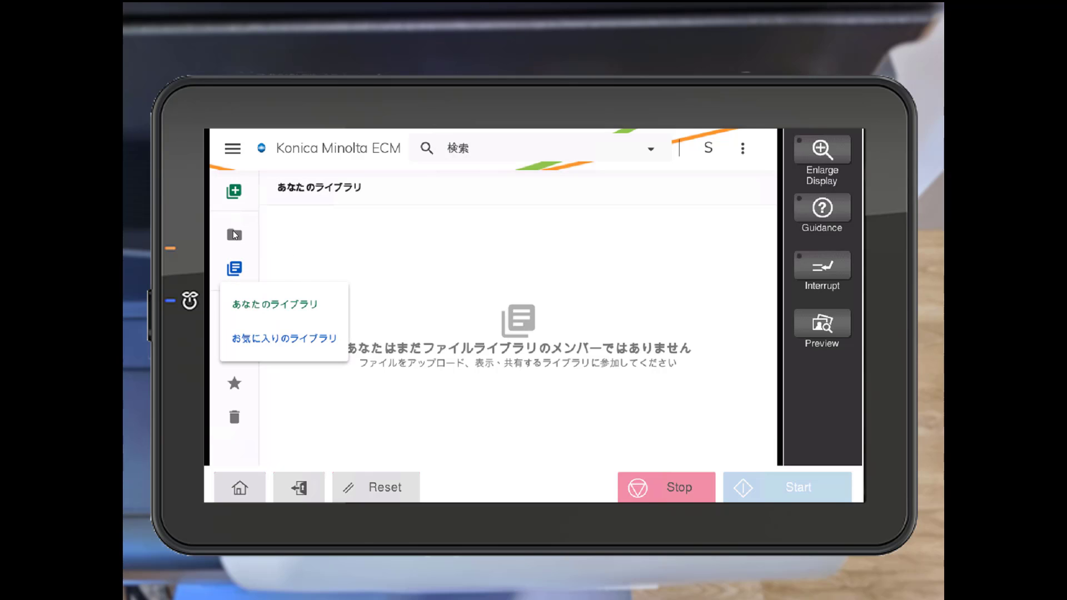
pyautogui.click(300, 231)
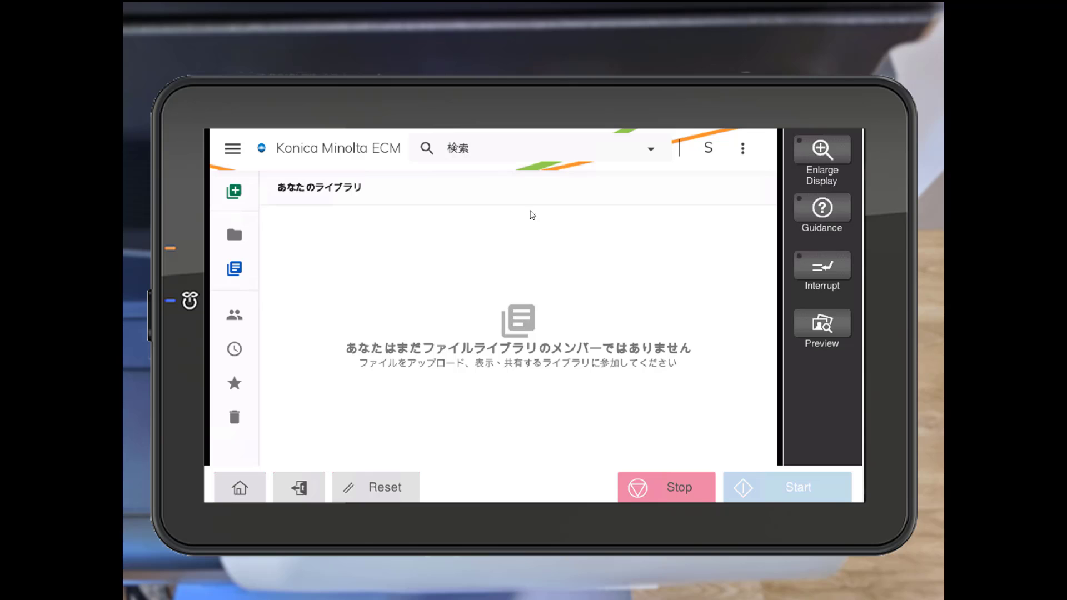
# Switch the interface language to English through the account menu's 言語 option.
pyautogui.click(708, 148)
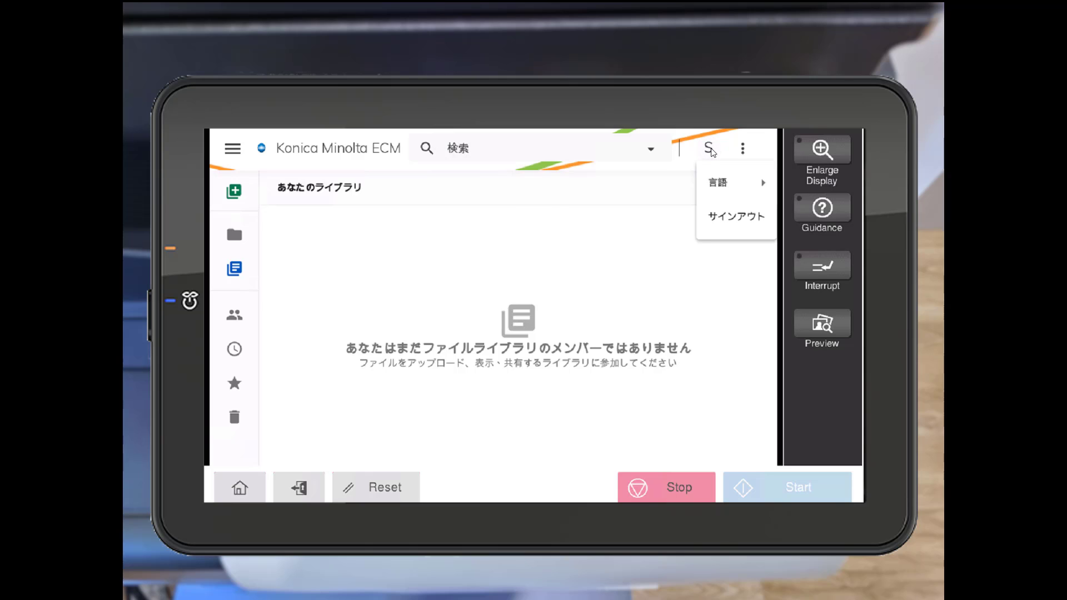
pyautogui.click(721, 182)
pyautogui.click(637, 211)
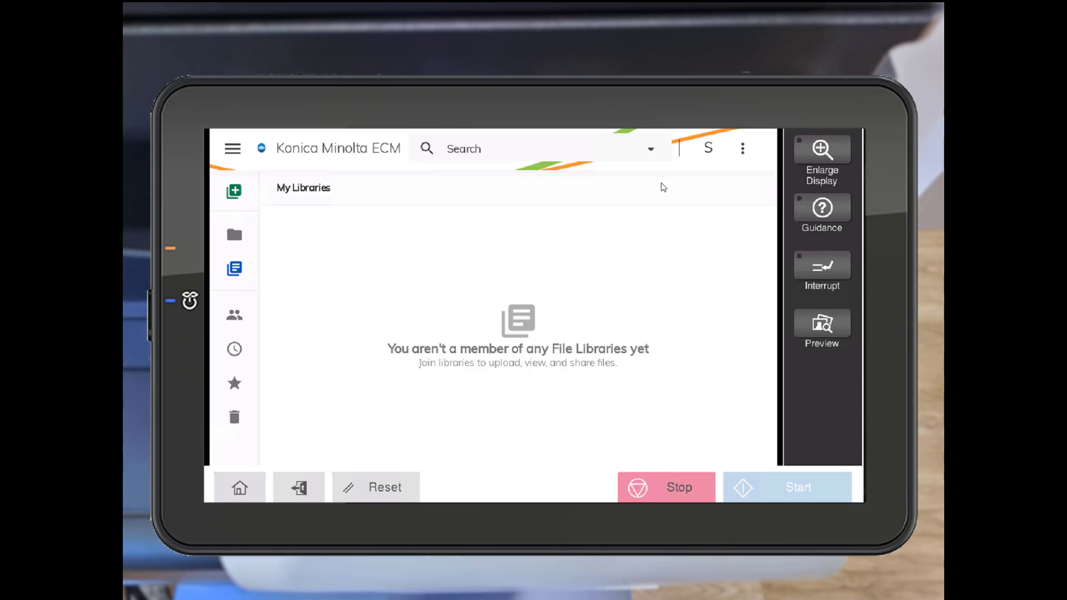
# Sign out of the ECM and open the administrator login via the green gear.
pyautogui.click(708, 150)
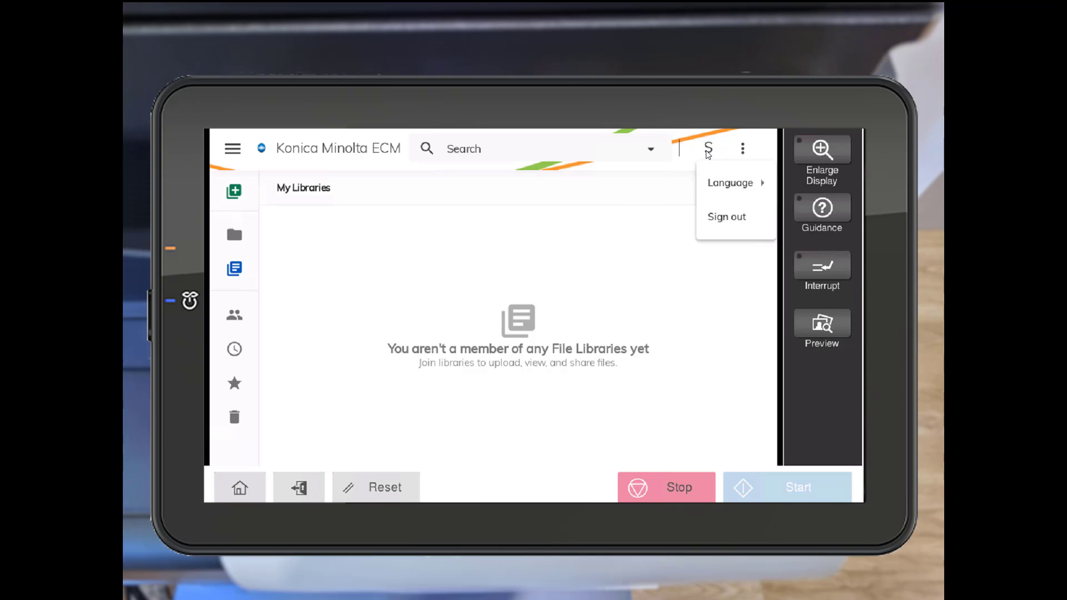
pyautogui.click(712, 218)
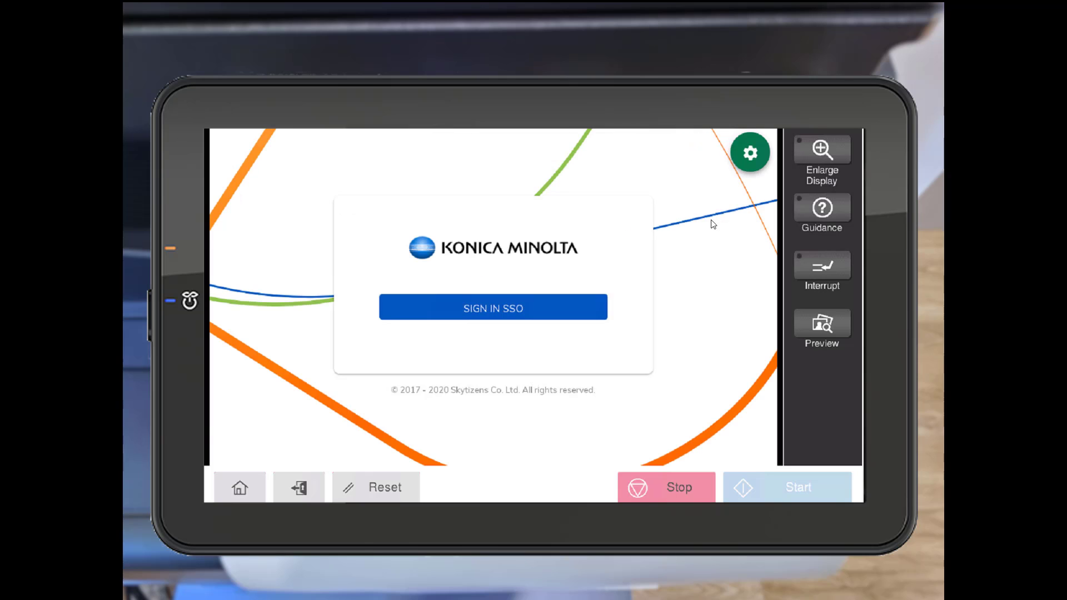
pyautogui.click(748, 165)
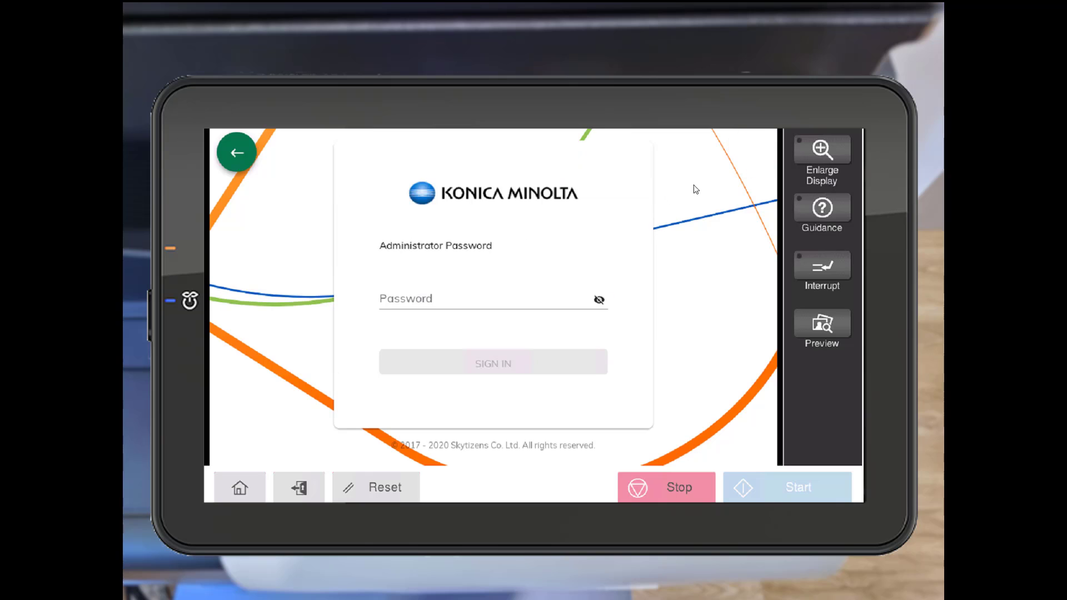
# Enter the administrator password on the on-screen keyboard and sign in as administrator.
pyautogui.click(430, 305)
pyautogui.click(289, 321)
pyautogui.click(318, 321)
pyautogui.click(356, 318)
pyautogui.click(393, 318)
pyautogui.click(431, 317)
pyautogui.click(468, 317)
pyautogui.click(505, 317)
pyautogui.click(542, 317)
pyautogui.click(632, 285)
pyautogui.click(570, 362)
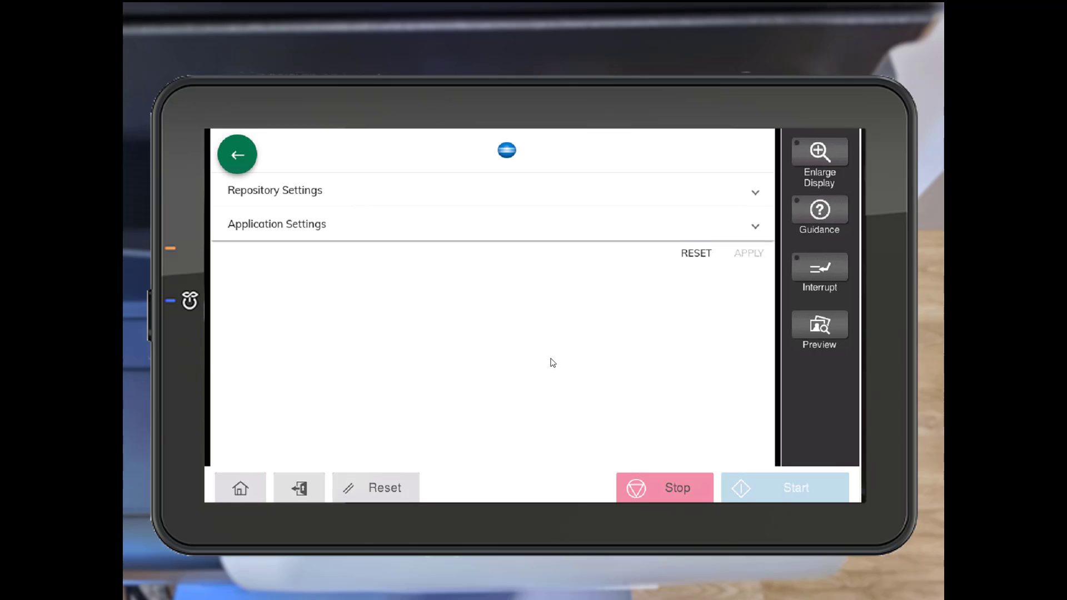
# Expand Repository Settings, keep Basic as the Authentication Type, and scroll down the form.
pyautogui.click(553, 200)
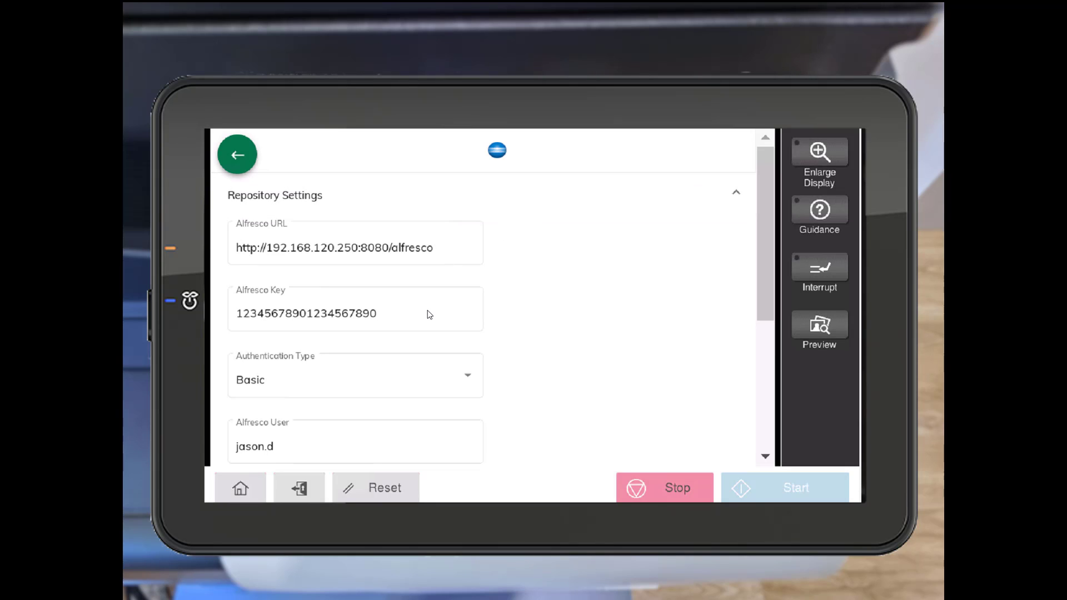
pyautogui.click(444, 380)
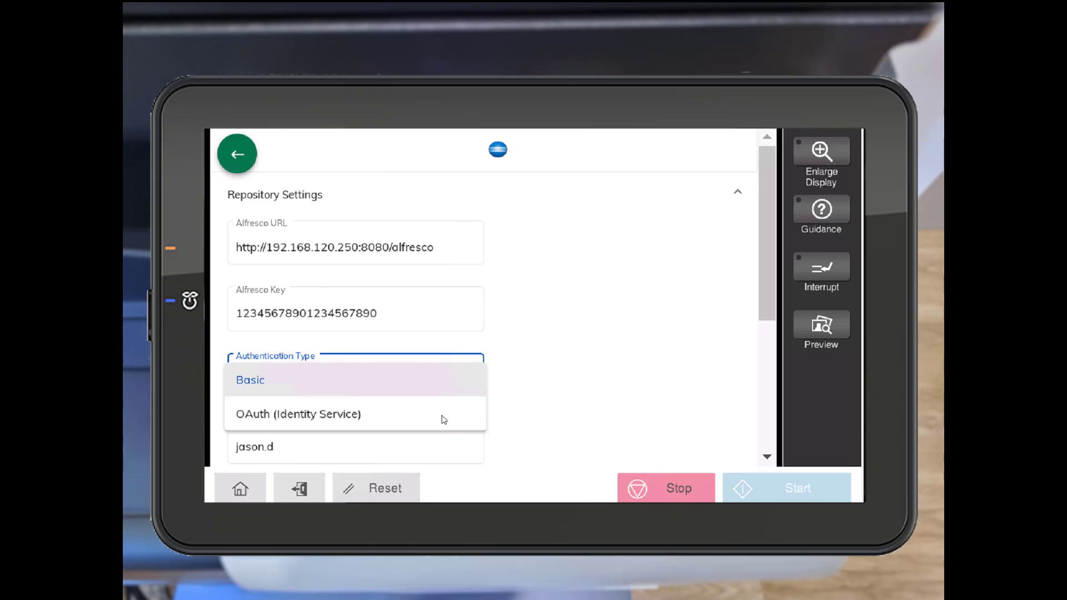
pyautogui.click(438, 458)
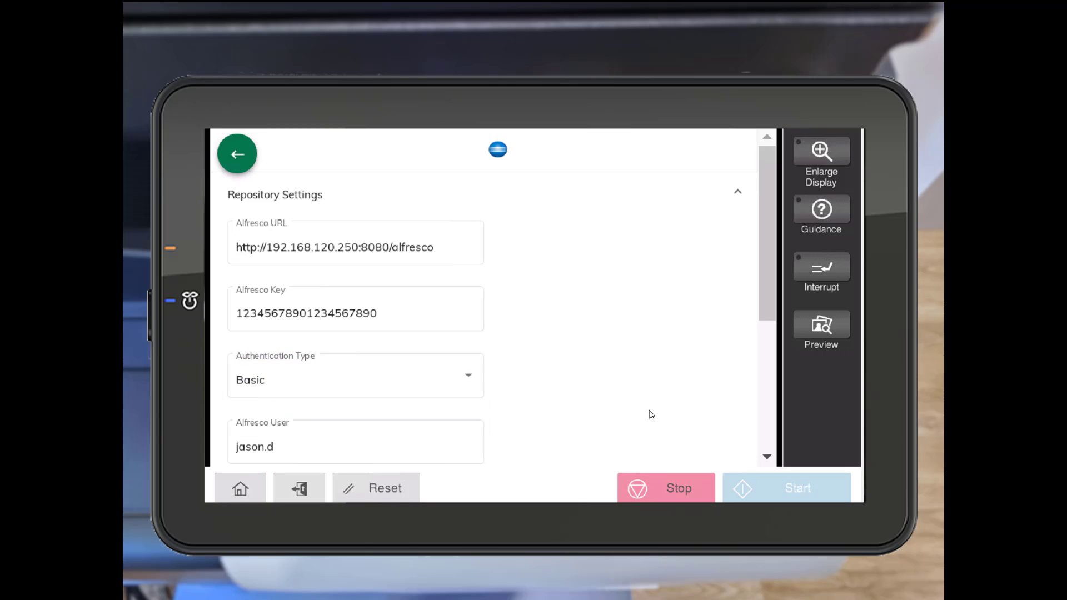
pyautogui.scroll(-2, 768, 346)
pyautogui.scroll(-5, 768, 347)
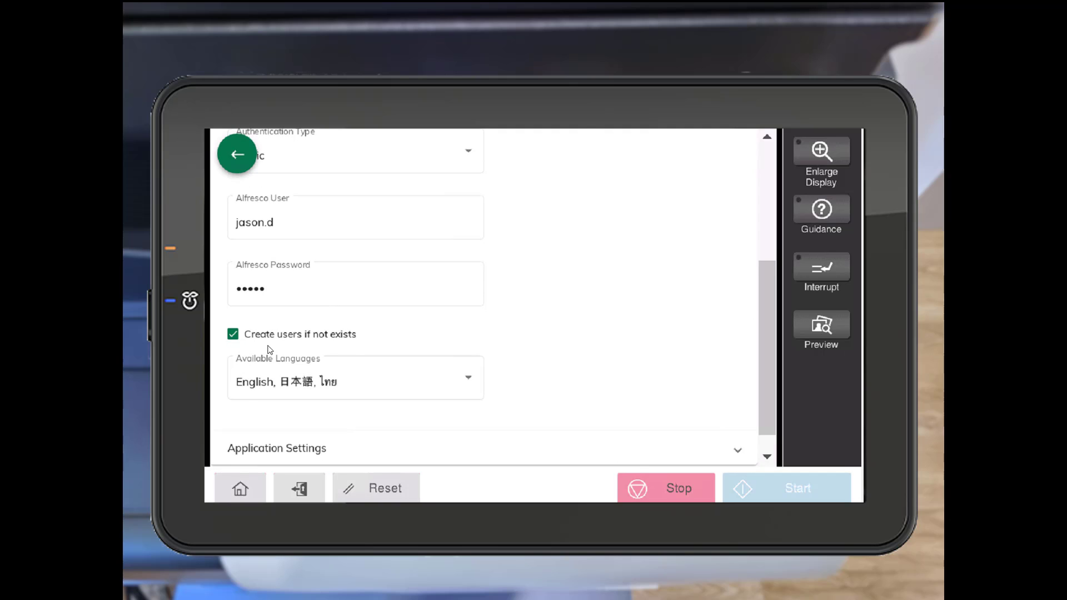
# Confirm English, 日本語 and ไทย as the Available Languages.
pyautogui.click(364, 382)
pyautogui.moveTo(494, 256); pyautogui.dragTo(518, 368)
pyautogui.click(518, 368)
# Switch the on-screen keyboard to Japanese kana and append kana to the Alfresco Password.
pyautogui.click(365, 292)
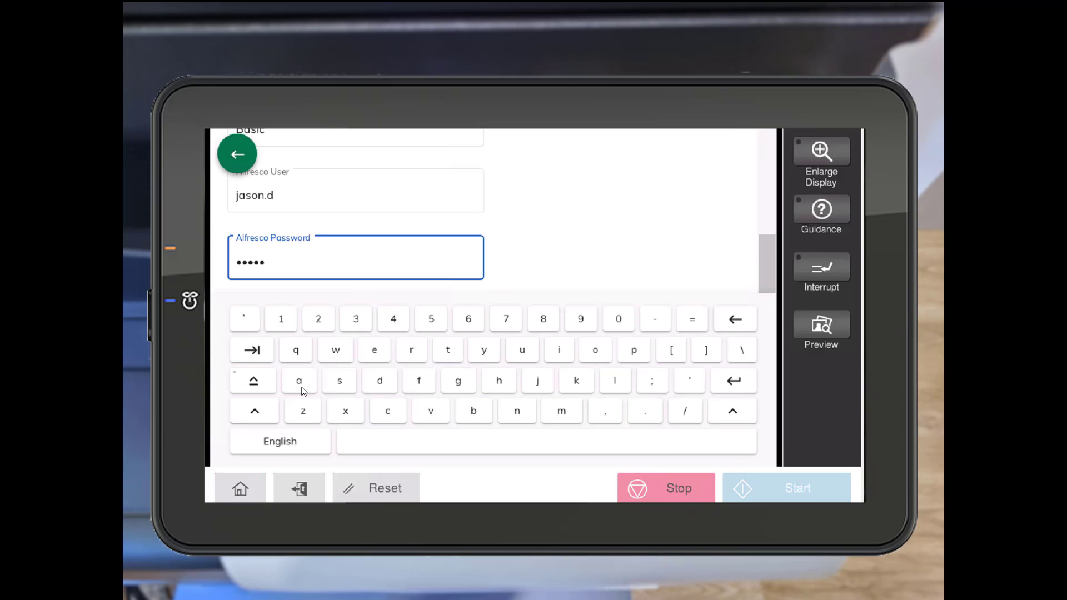
pyautogui.click(288, 446)
pyautogui.click(288, 444)
pyautogui.click(300, 443)
pyautogui.click(305, 441)
pyautogui.click(374, 411)
pyautogui.click(454, 380)
pyautogui.click(494, 380)
# Append Japanese kana characters to the end of the Alfresco User name.
pyautogui.click(375, 204)
pyautogui.click(286, 443)
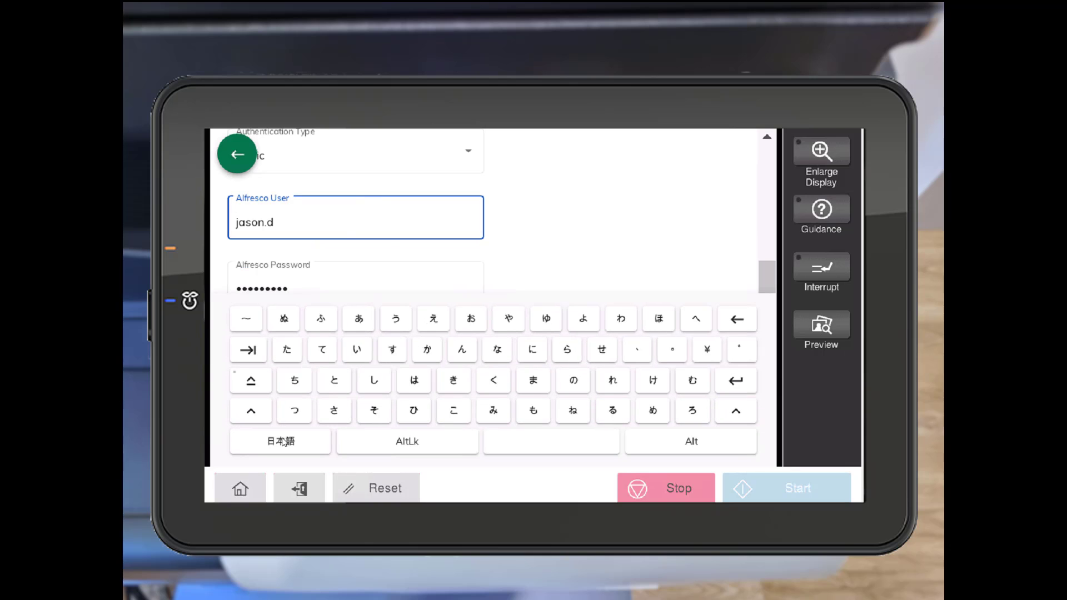
pyautogui.click(414, 380)
pyautogui.click(466, 382)
pyautogui.click(494, 380)
pyautogui.click(533, 380)
pyautogui.click(671, 274)
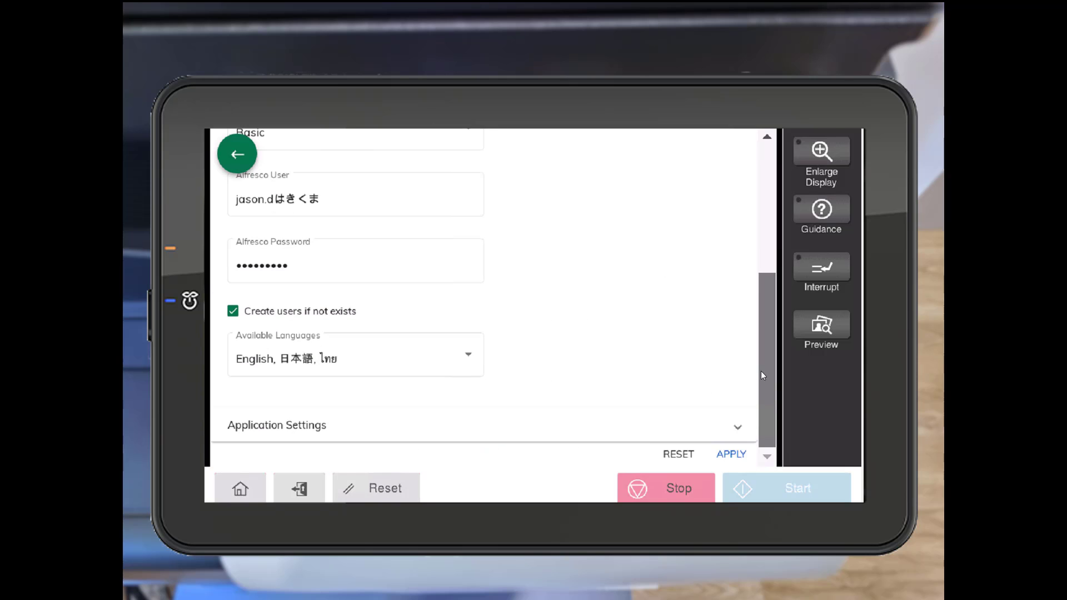
# Expand Application Settings, scroll to the bottom, and leave the Language Picker option unchecked.
pyautogui.click(627, 428)
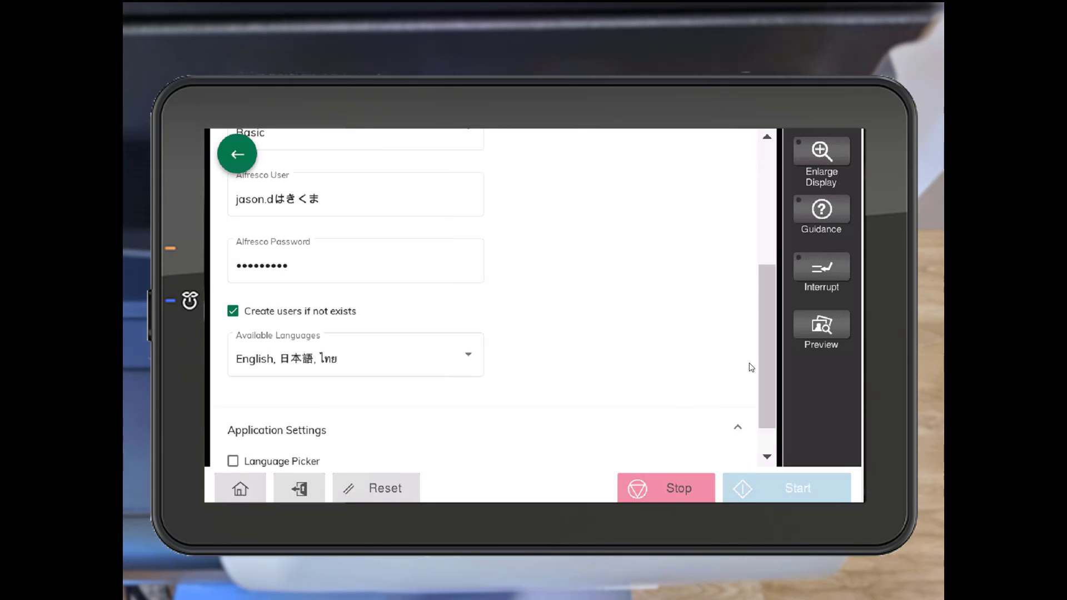
pyautogui.moveTo(766, 364); pyautogui.dragTo(762, 430)
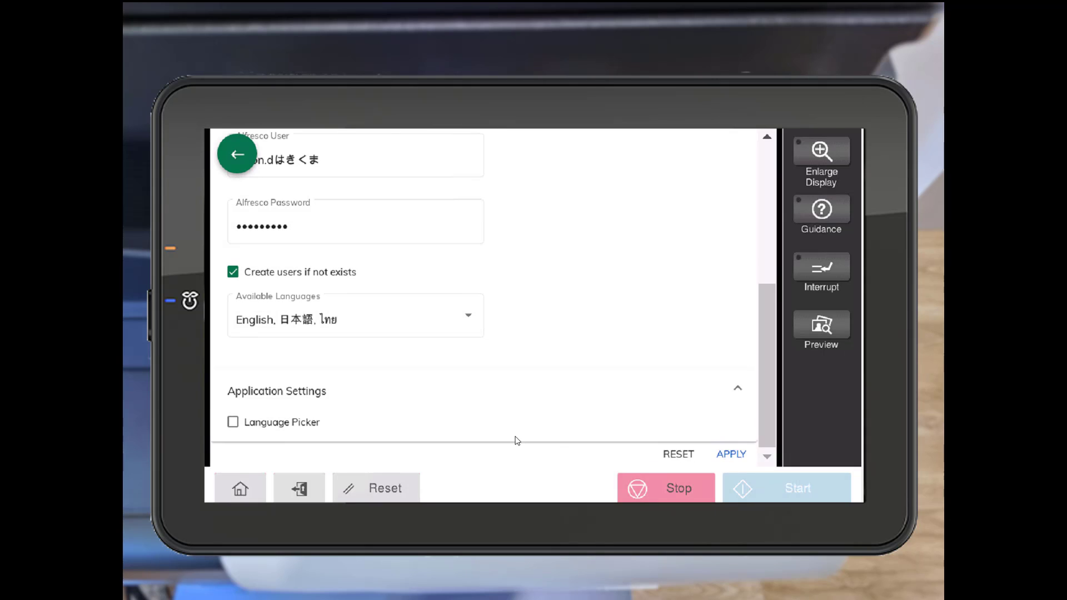
pyautogui.click(235, 428)
pyautogui.click(236, 431)
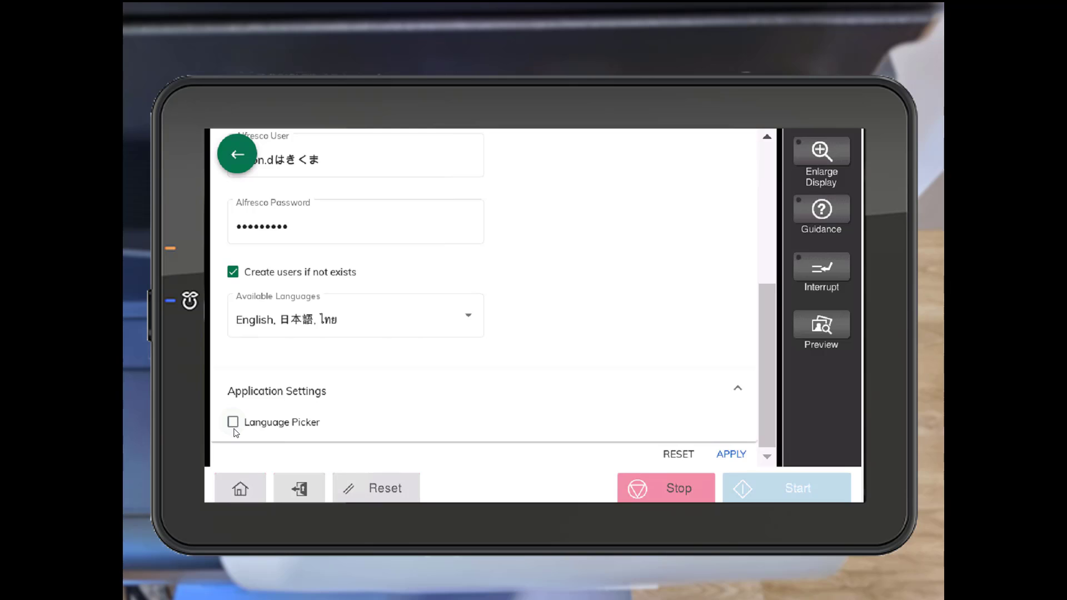